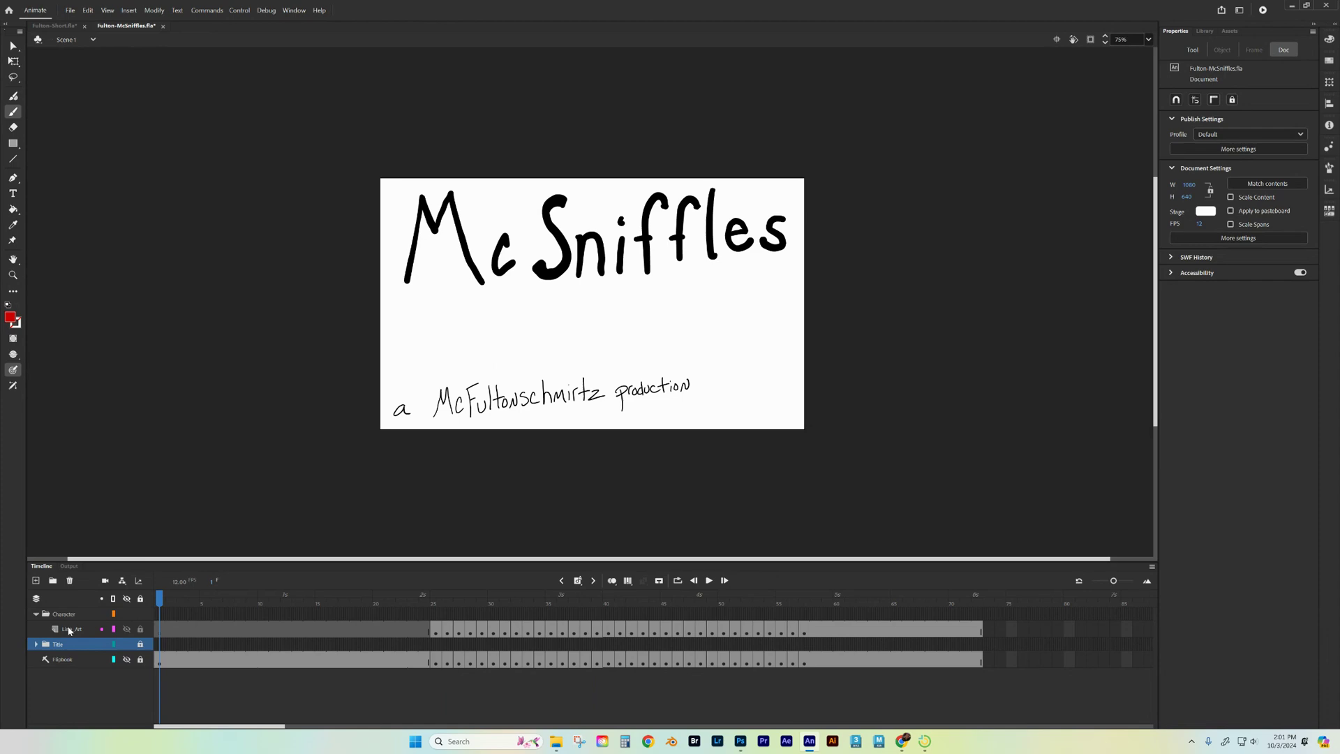
Step: Add a layer named Color above the Line_Art layer in the Character folder
left_click(70, 634)
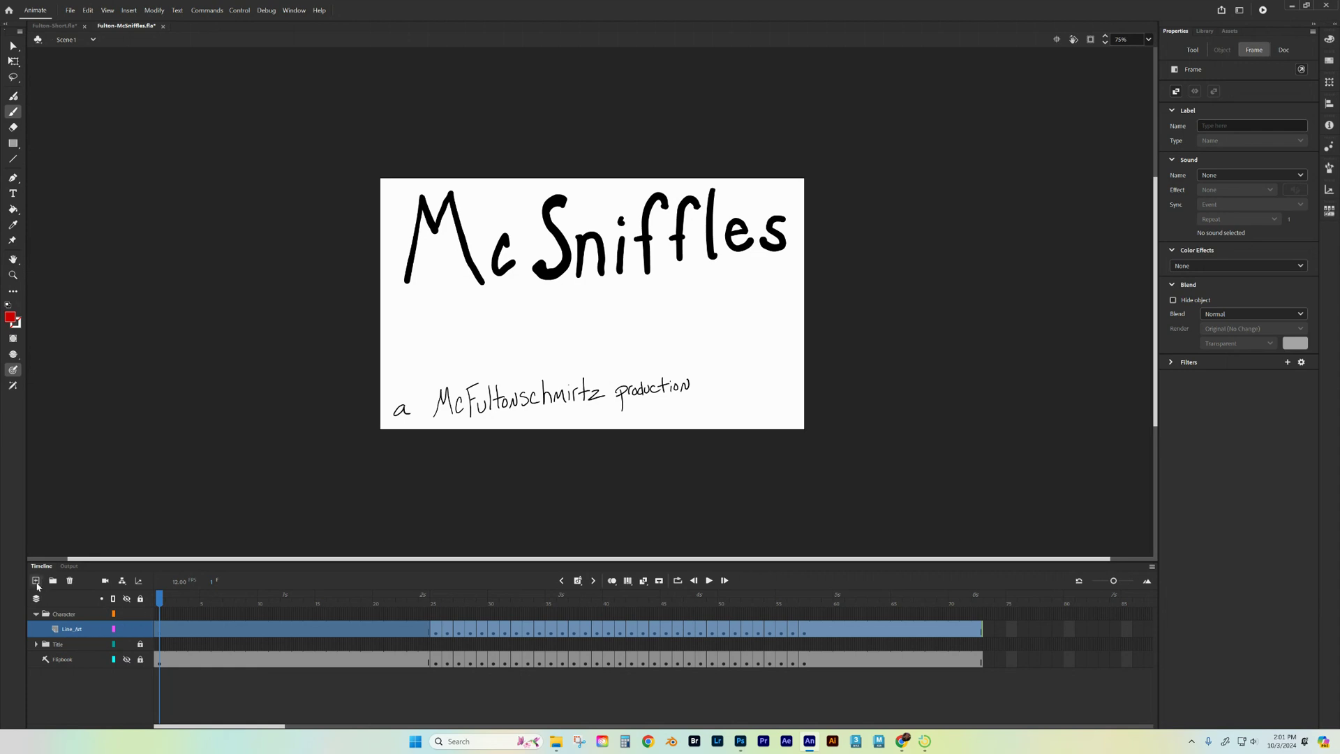
left_click(35, 580)
double_click(74, 629)
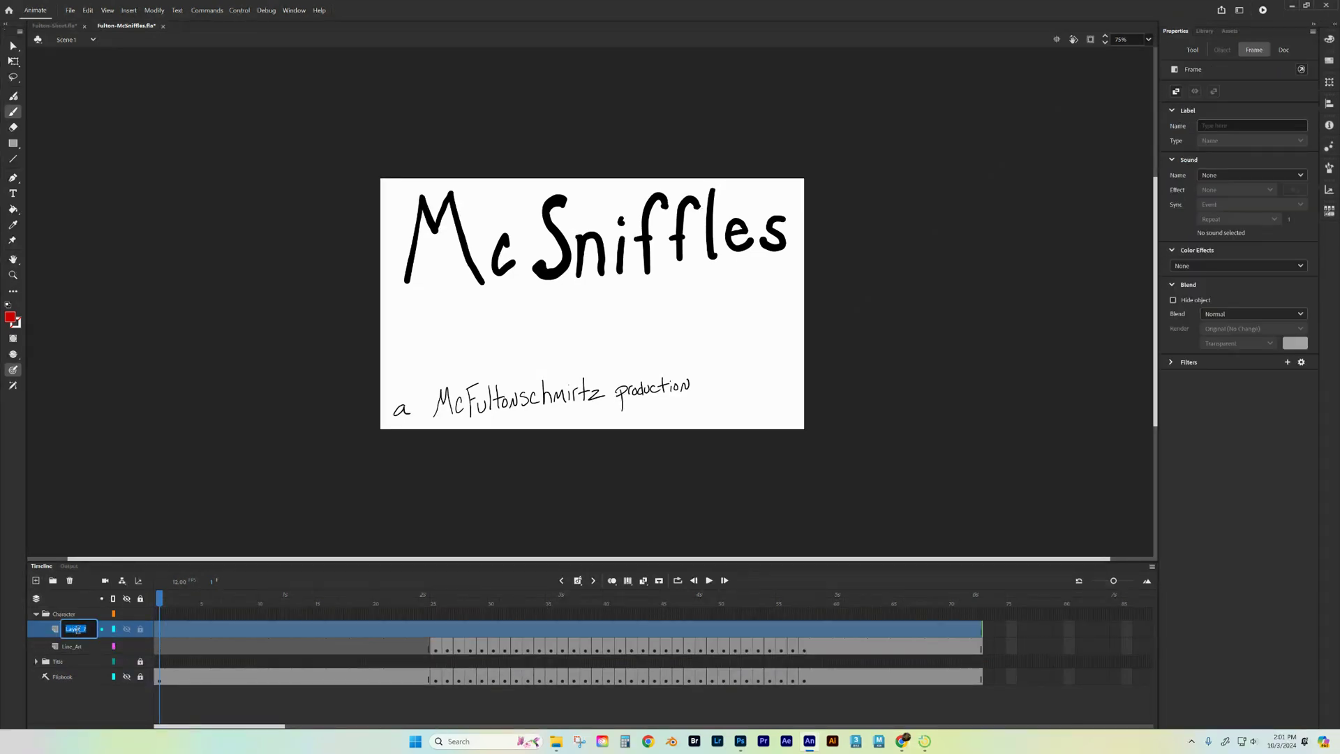
type("Color")
key("Return")
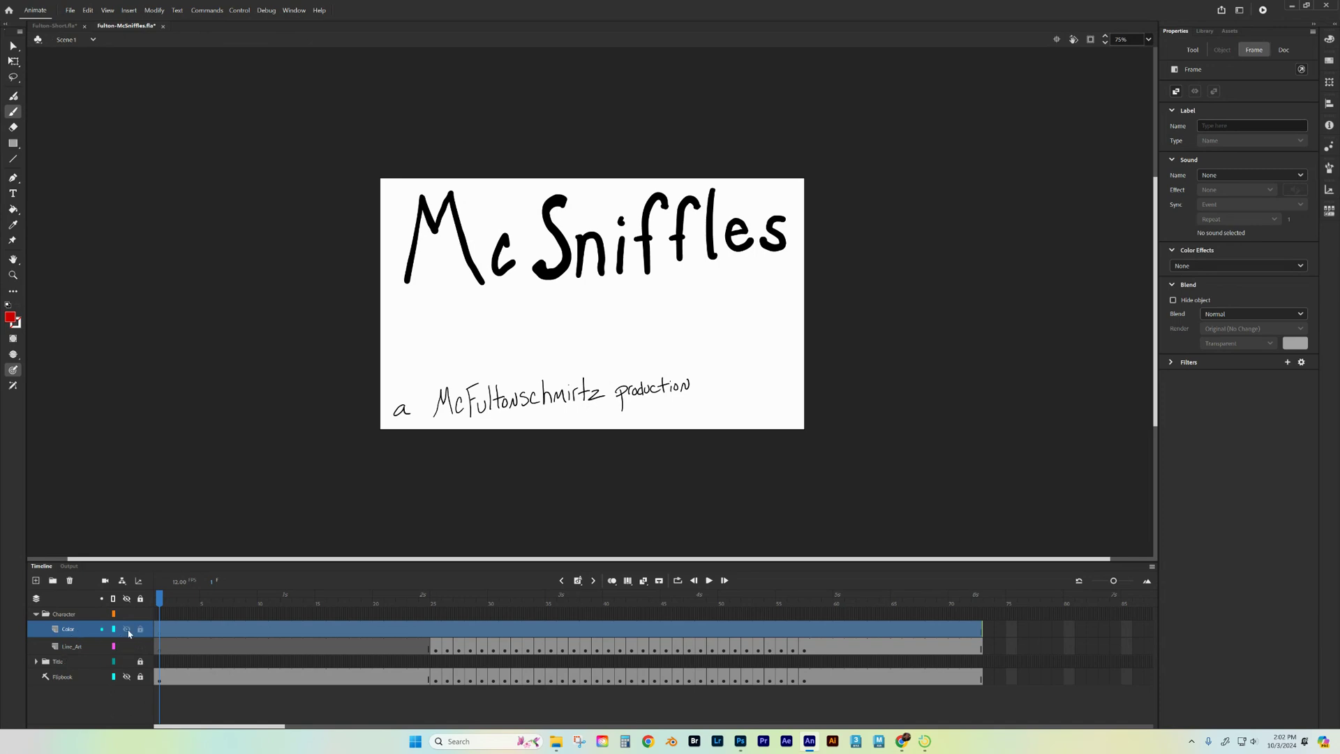
Step: Select frame 25 of the Color layer and choose Blank Keyframe as the automatic keyframe type
left_click_drag(165, 600, 437, 601)
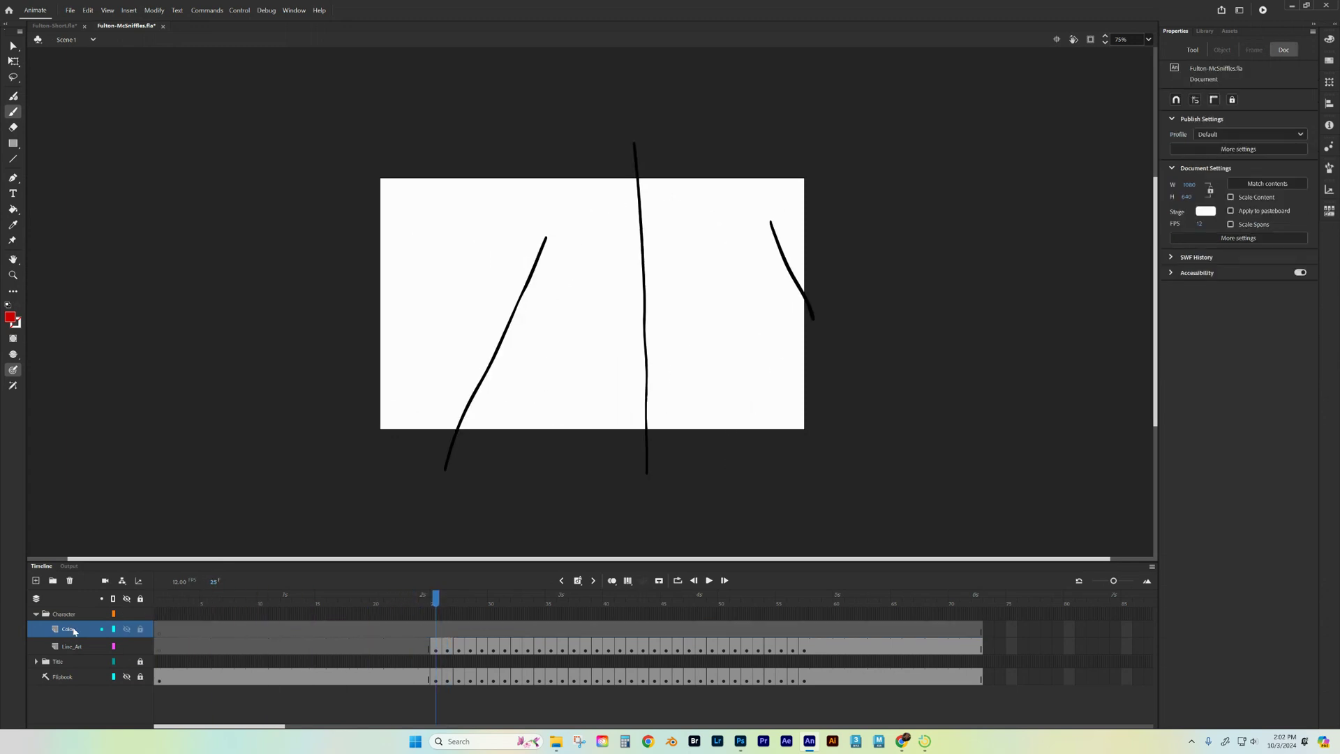
mouse_move(437, 599)
left_mouse_down()
mouse_move(664, 599)
mouse_move(438, 600)
left_mouse_up()
left_click(437, 636)
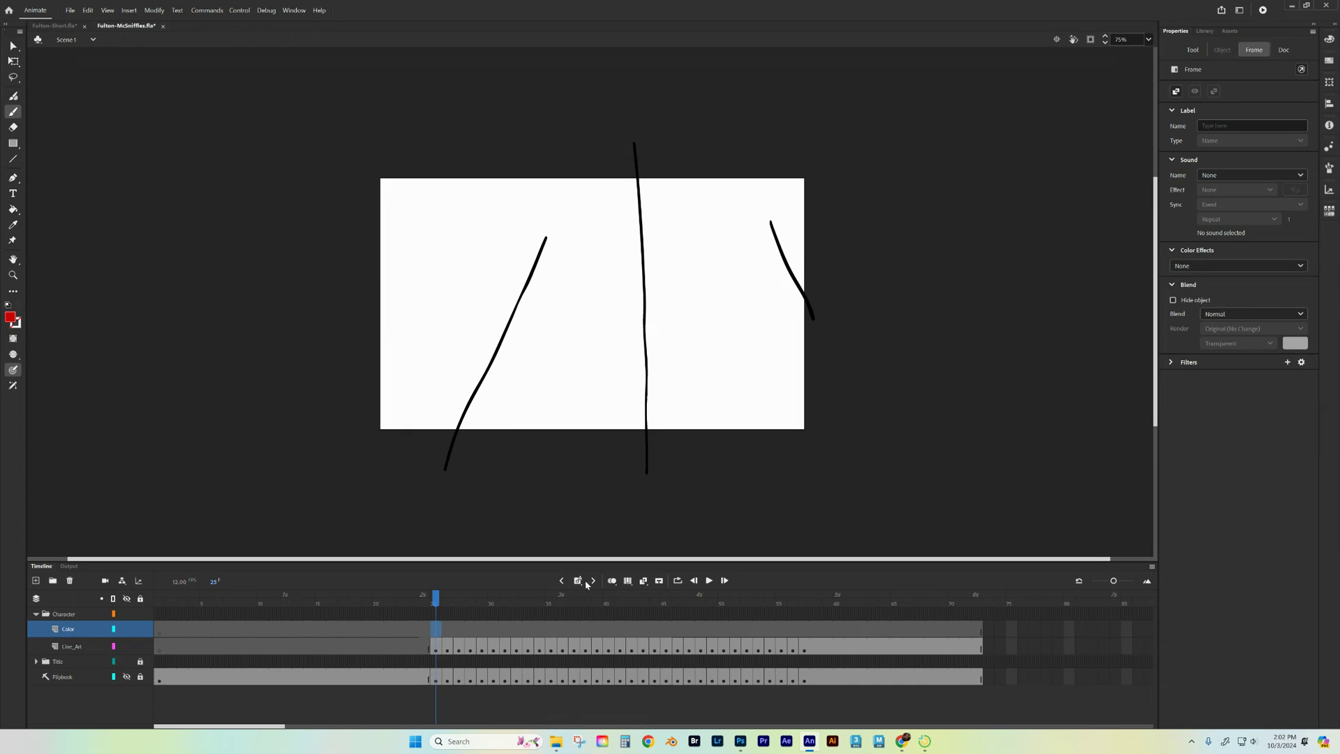
mouse_move(580, 585)
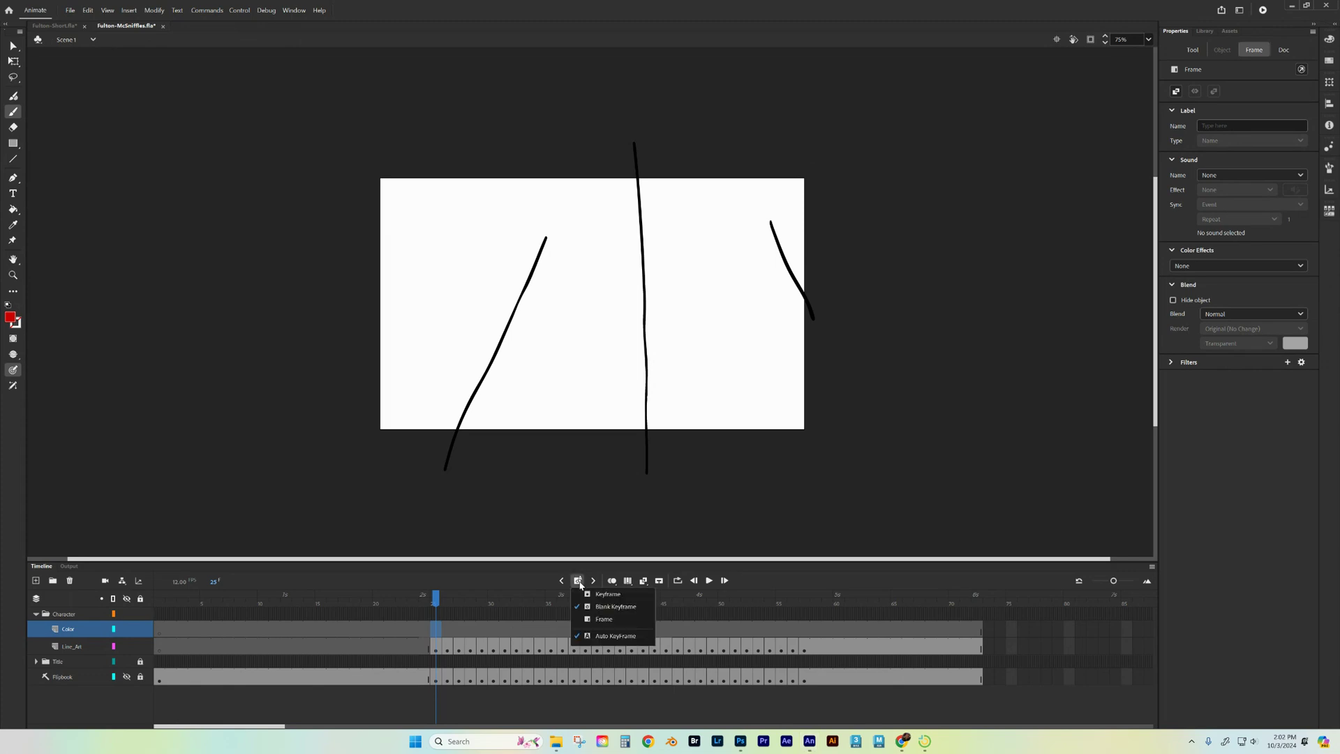
left_click(613, 608)
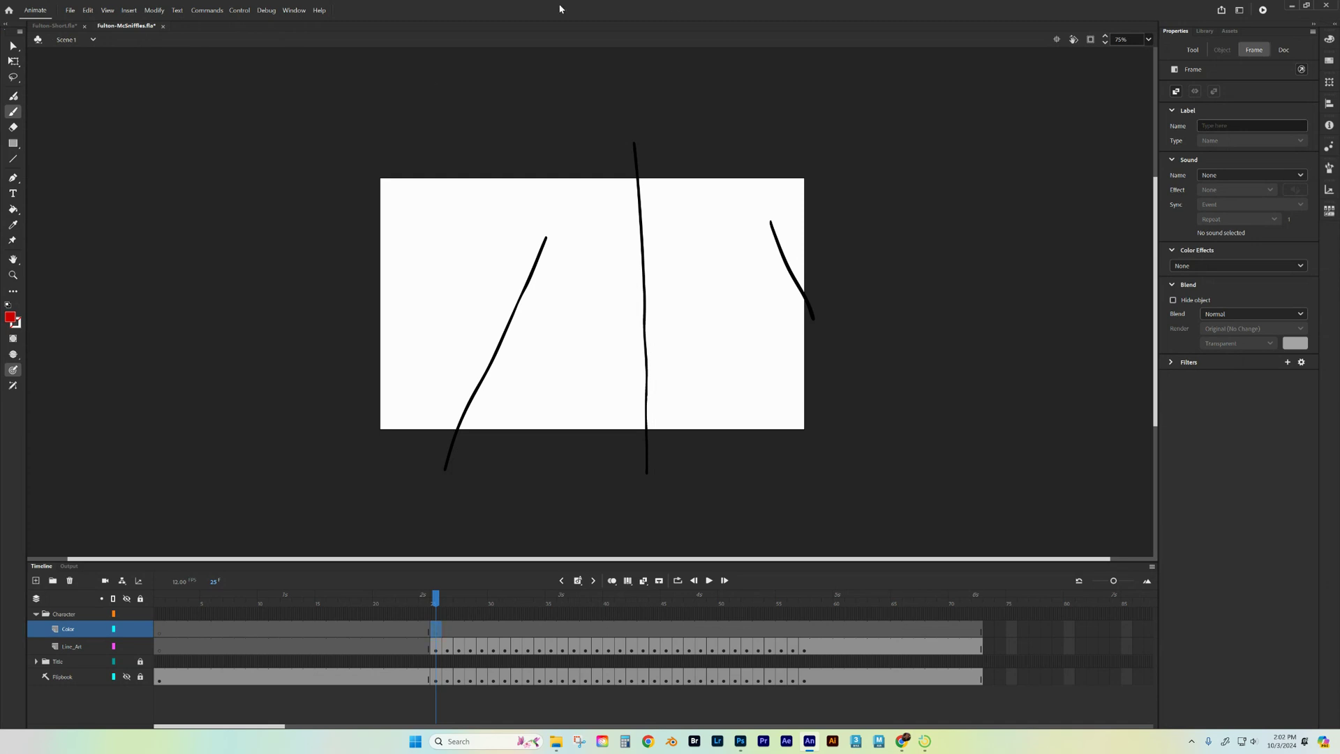
Step: Set the Classic Brush to size 200 with smoothing 100, and lock the Line_Art layer
left_click(14, 112)
left_click(1193, 50)
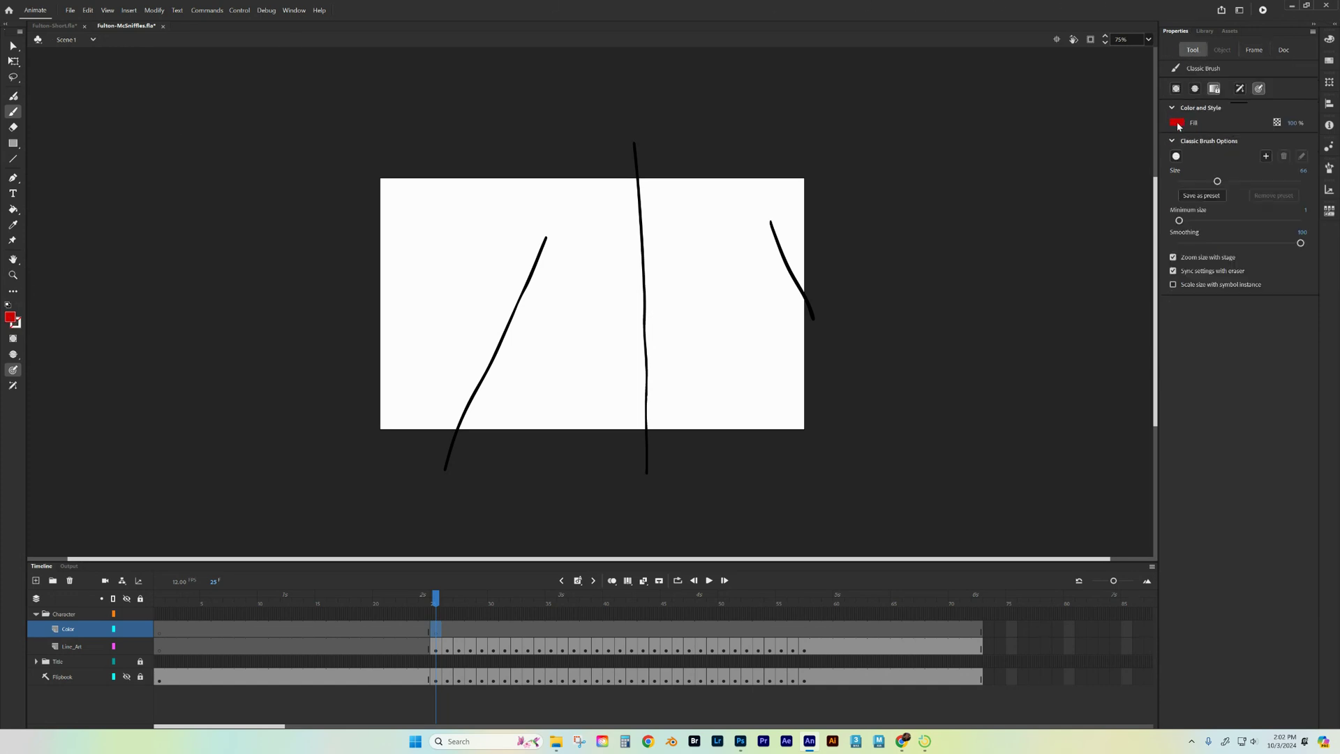
left_click(1300, 243)
left_click_drag(1218, 182, 1301, 181)
left_click(140, 650)
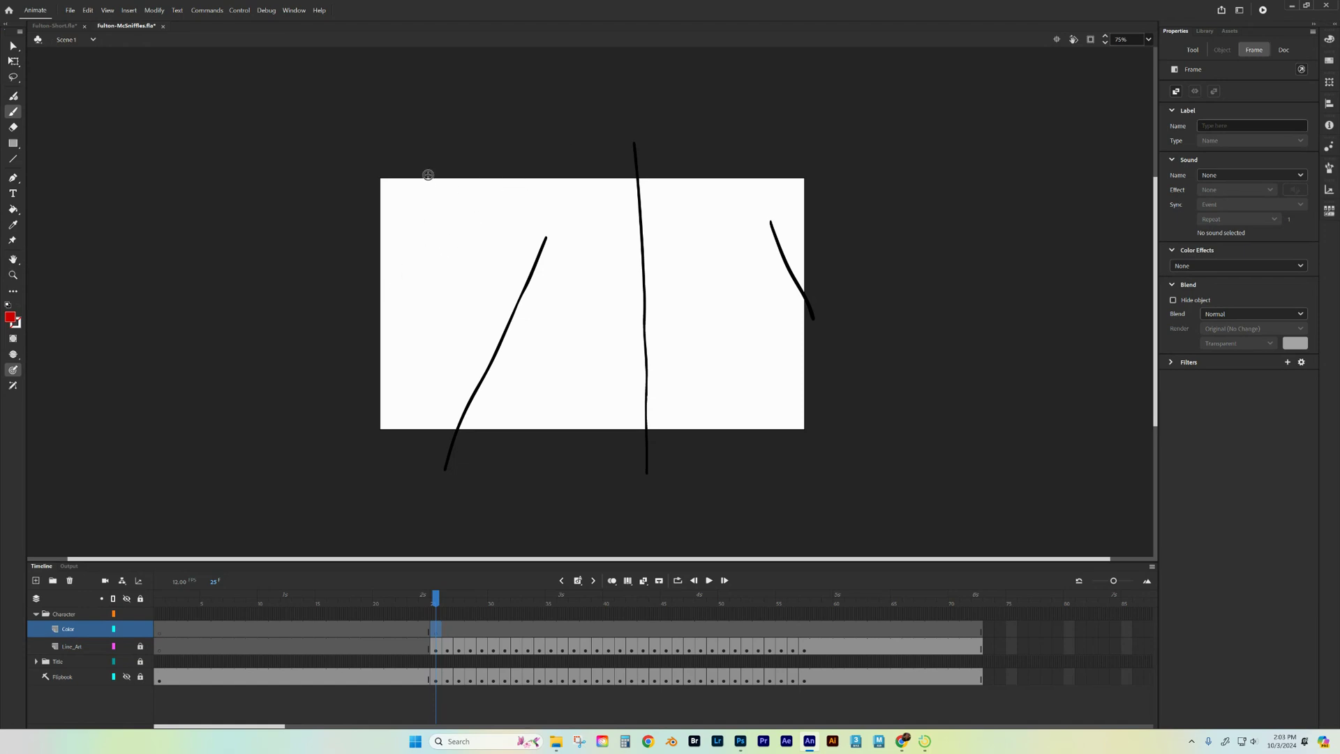
left_click(1194, 51)
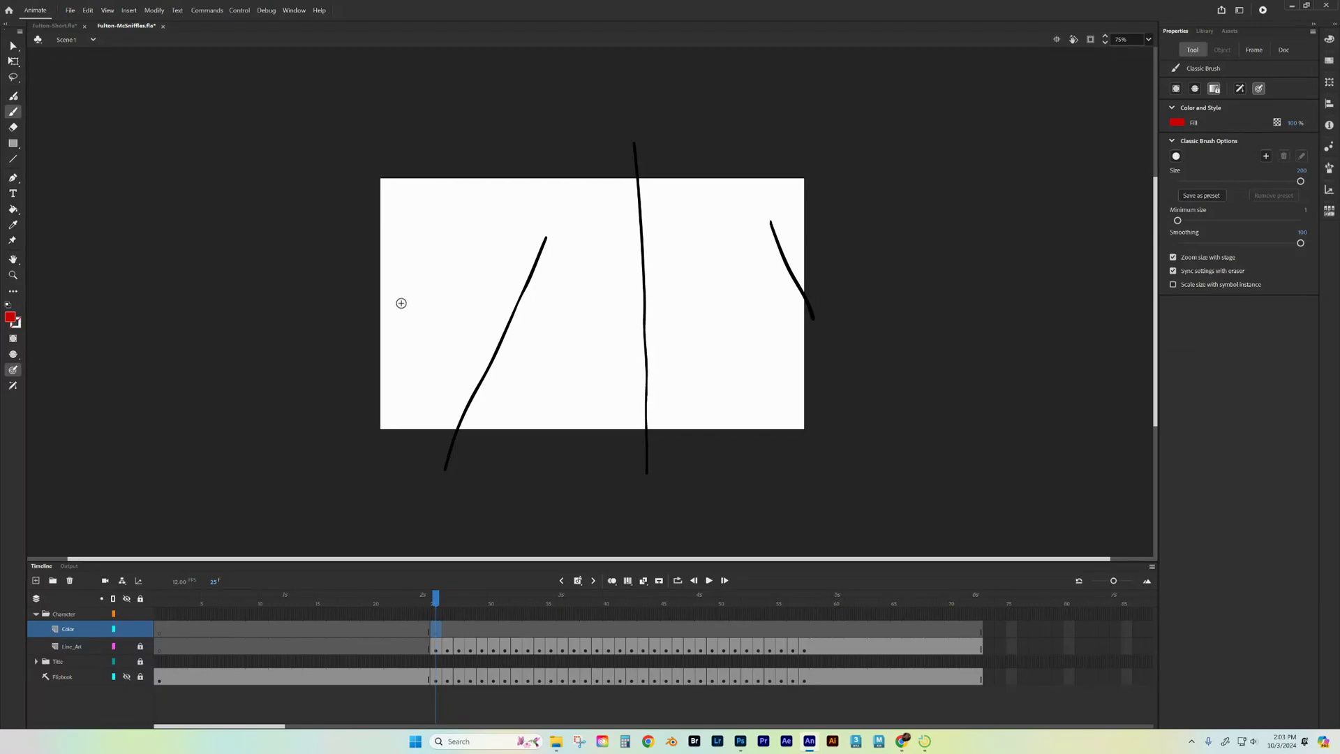
Step: Paint the entire stage red on frame 25 of the Color layer with the Classic Brush
left_click_drag(403, 307, 494, 211)
left_click_drag(410, 360, 487, 279)
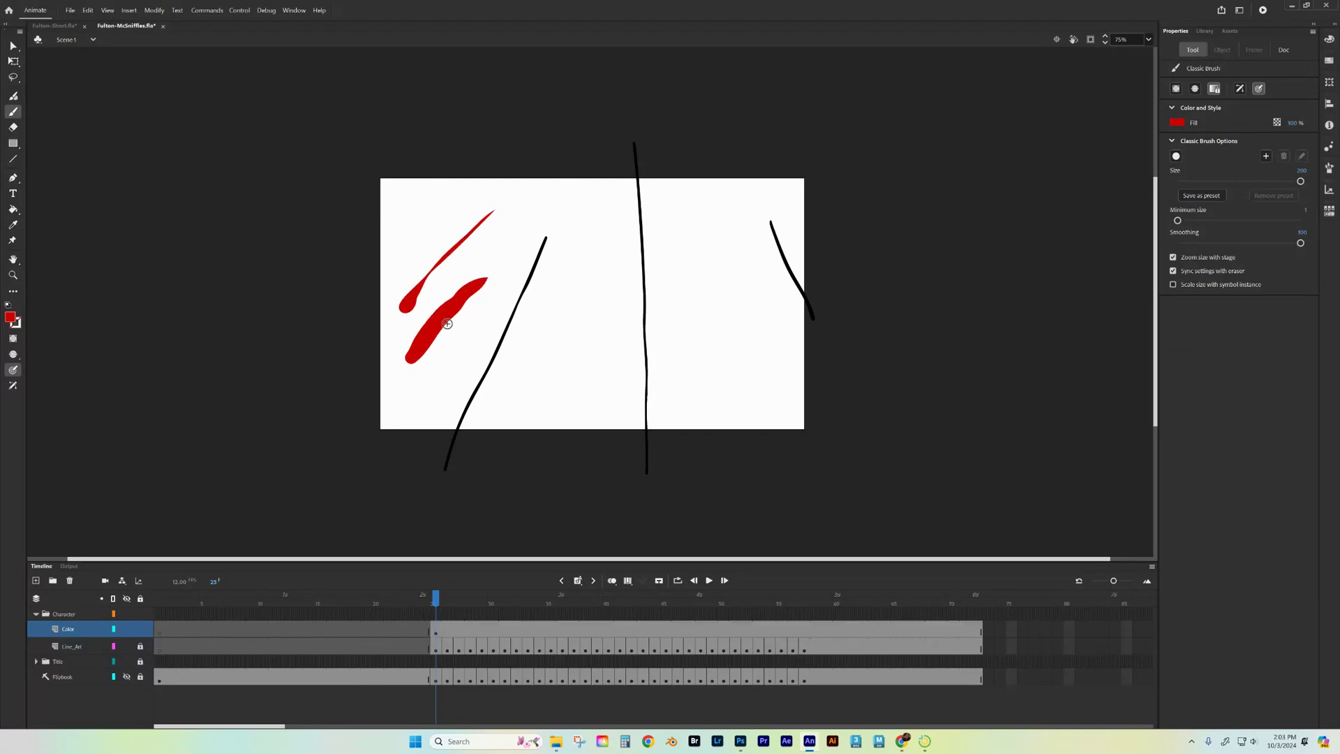
left_click_drag(406, 264, 431, 239)
left_click_drag(438, 376, 604, 206)
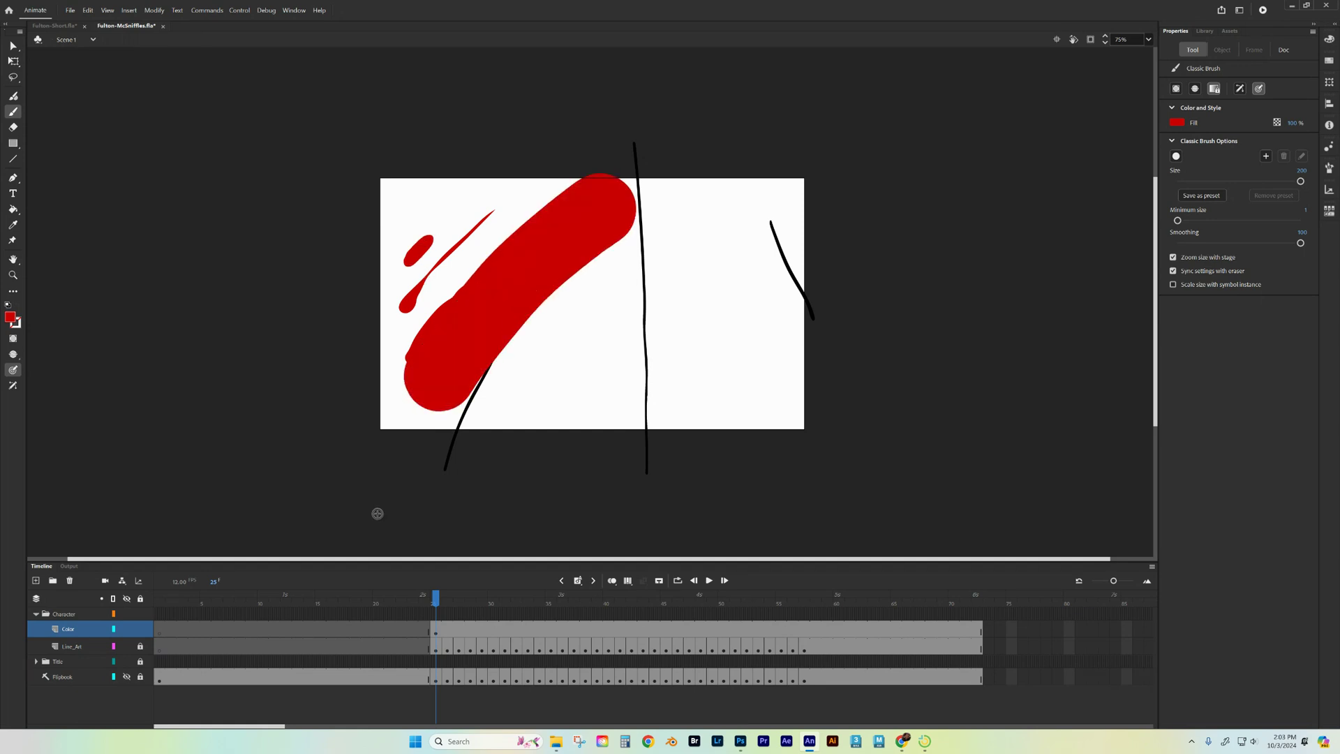
mouse_move(407, 348)
left_mouse_down()
mouse_move(391, 370)
mouse_move(410, 296)
left_mouse_up()
mouse_move(424, 352)
left_mouse_down()
mouse_move(386, 423)
mouse_move(430, 430)
mouse_move(644, 171)
mouse_move(788, 176)
mouse_move(742, 291)
mouse_move(764, 435)
mouse_move(483, 432)
mouse_move(606, 340)
mouse_move(591, 338)
mouse_move(673, 312)
mouse_move(690, 379)
mouse_move(423, 353)
left_mouse_up()
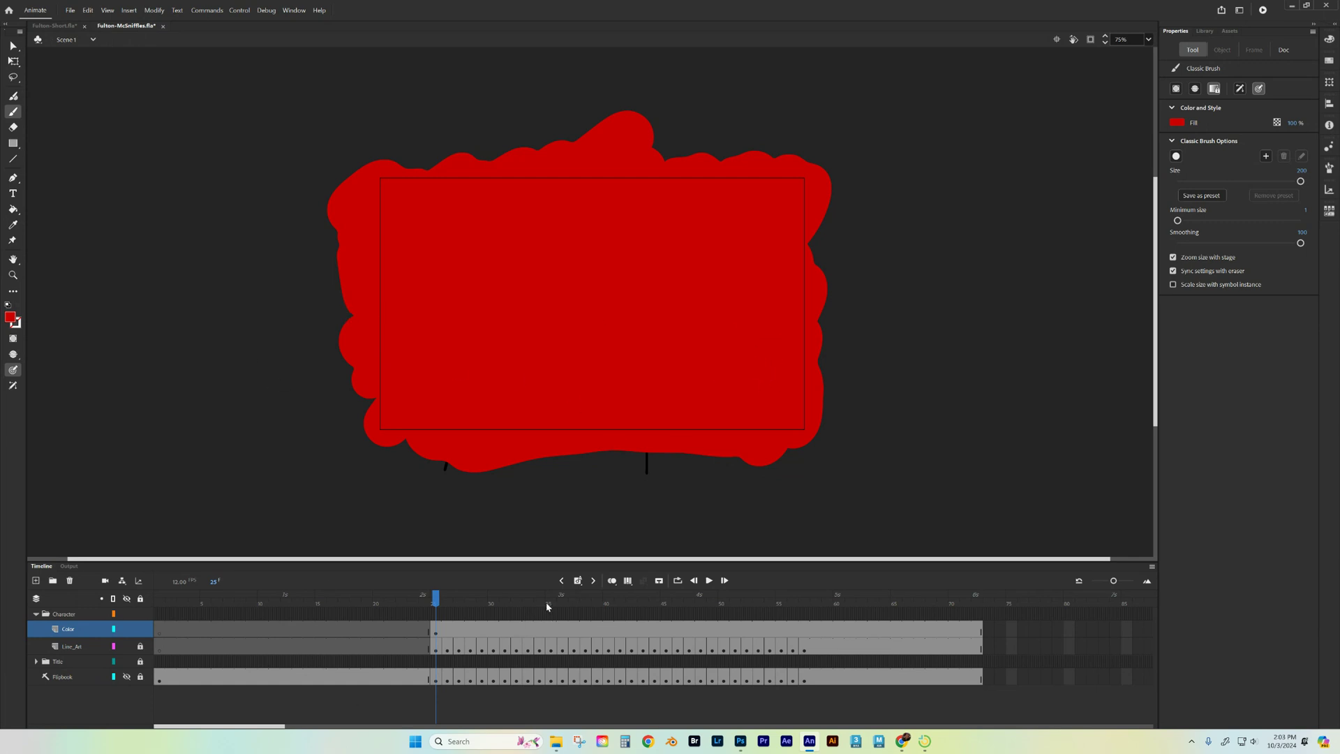
Step: Move the Color layer beneath the Line_Art layer inside the Character folder
left_click(66, 633)
left_click_drag(66, 632, 66, 654)
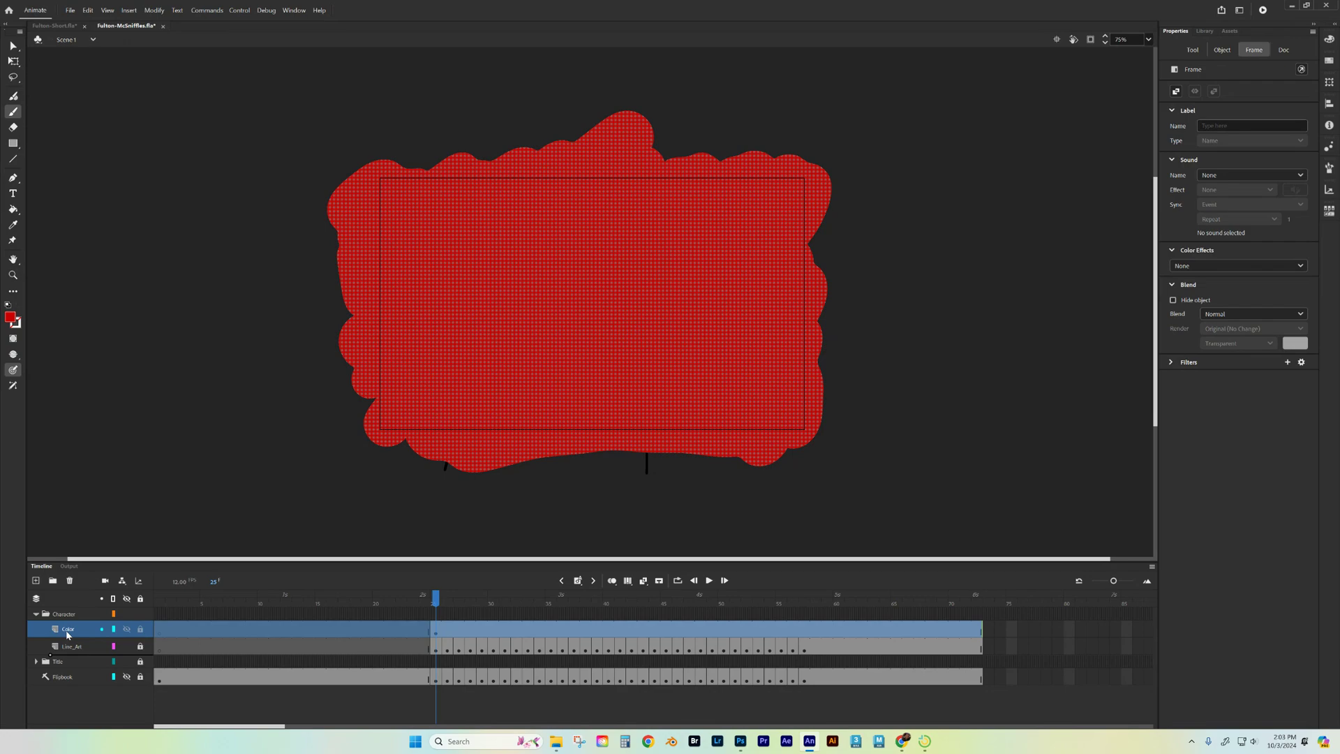
left_click_drag(66, 654, 68, 654)
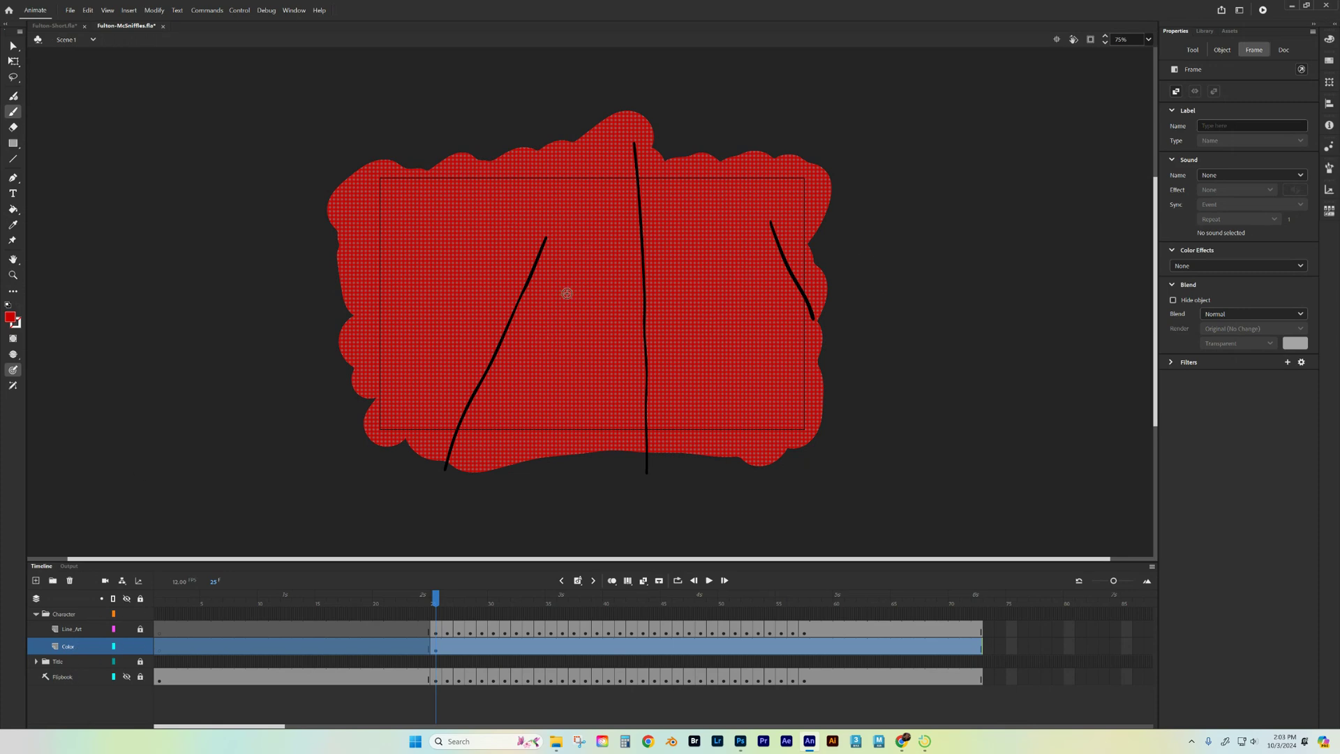
Step: Choose Blank Keyframe as the automatic keyframe type and go to frame 26 of the Color layer
left_click(436, 651)
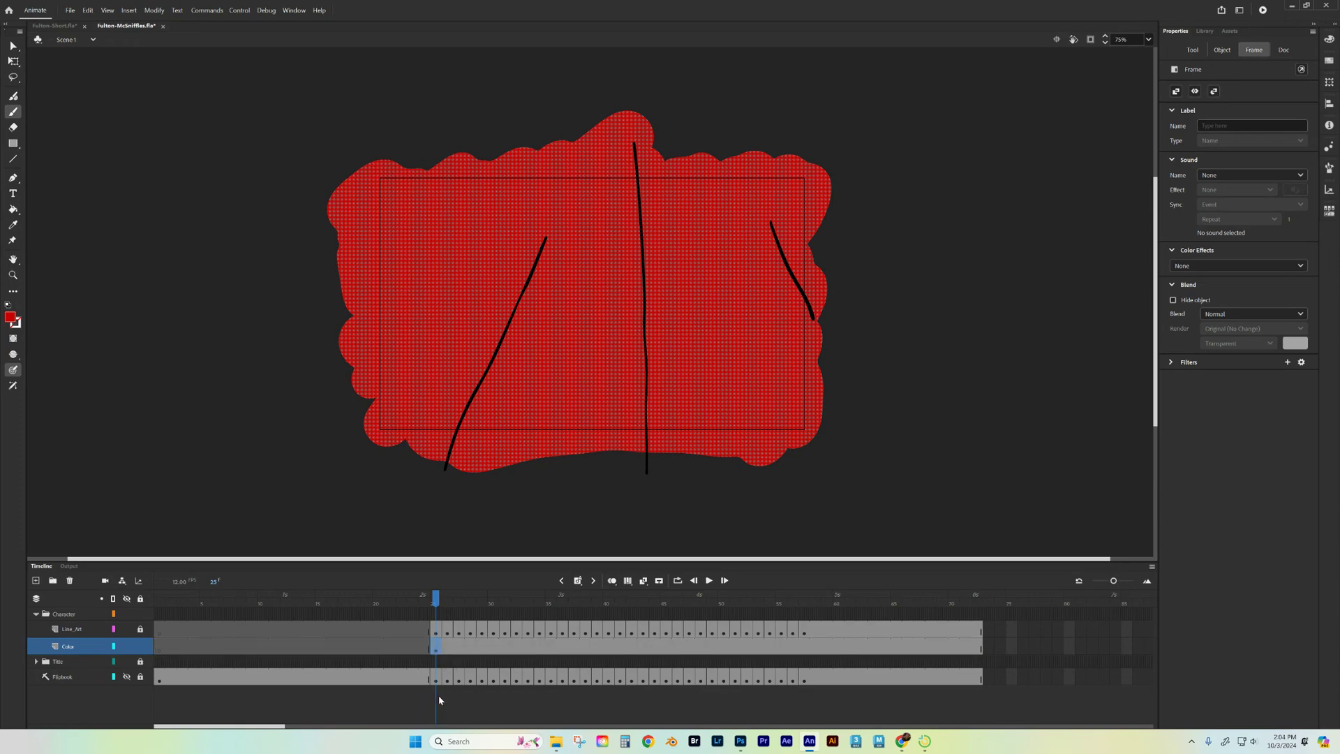
left_click(579, 581)
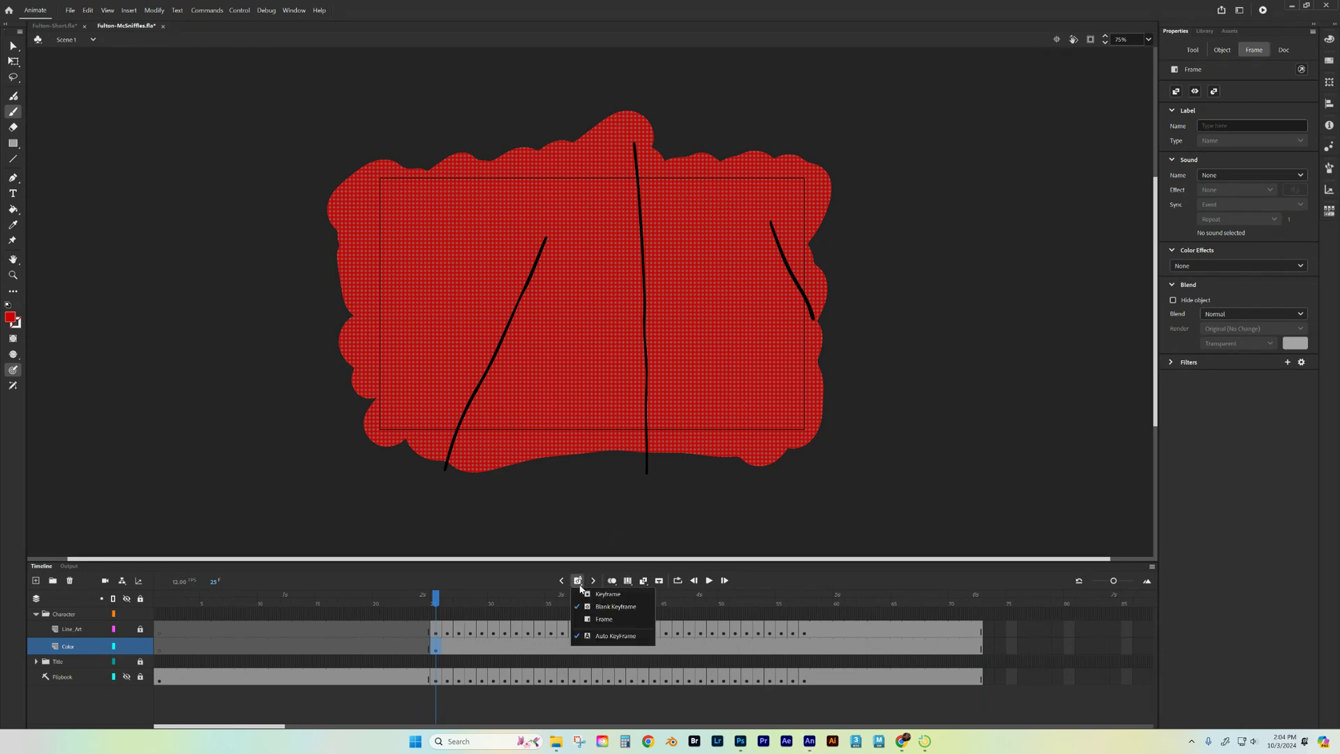
left_click(604, 609)
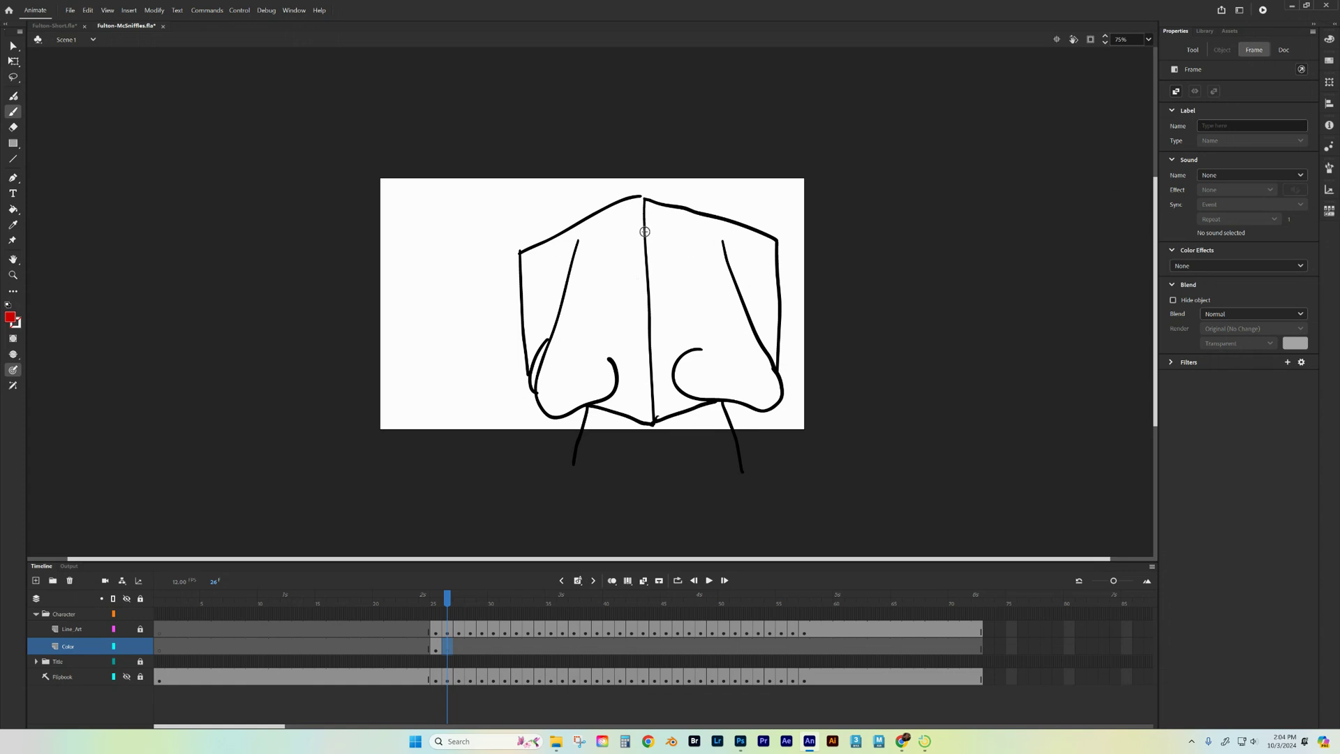
key("ctrl+equal")
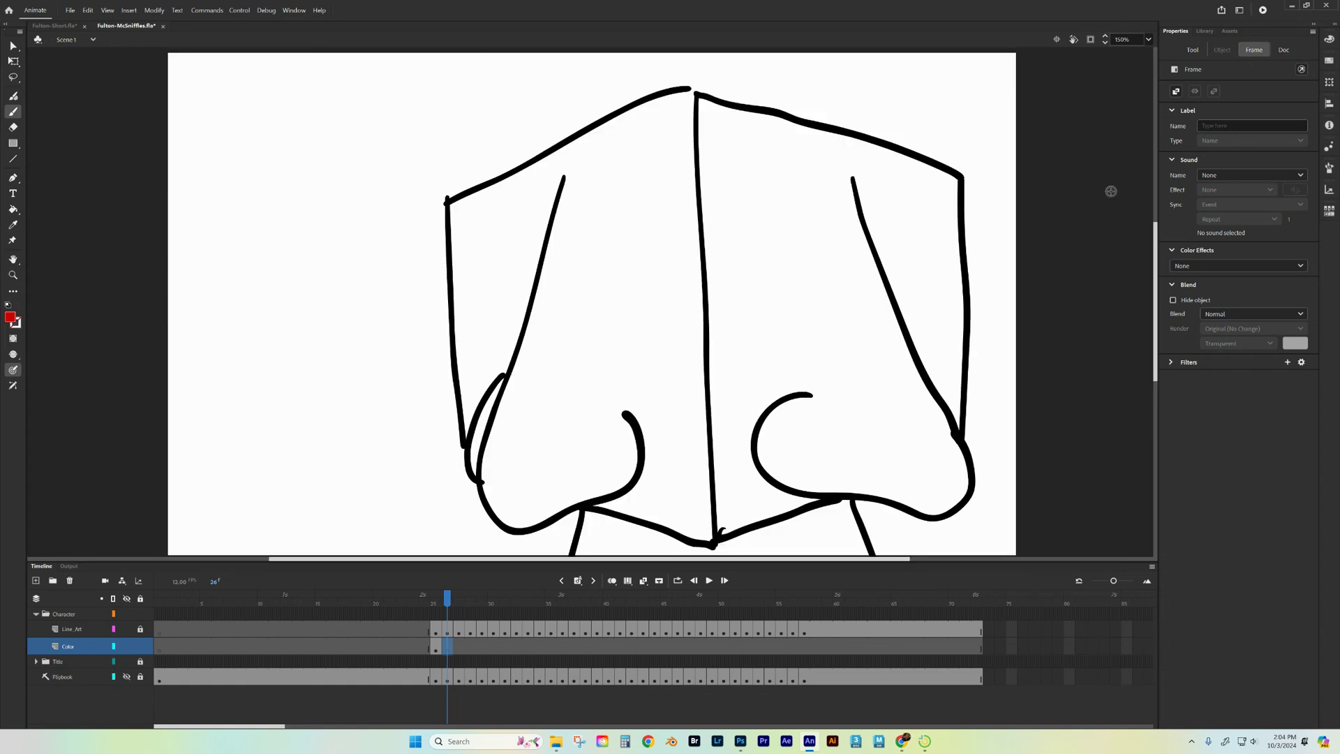
Step: Fill the left half of the boxy nose figure with red on frame 26, using a smaller Classic Brush enlarged gradually for the interior
left_click(1195, 51)
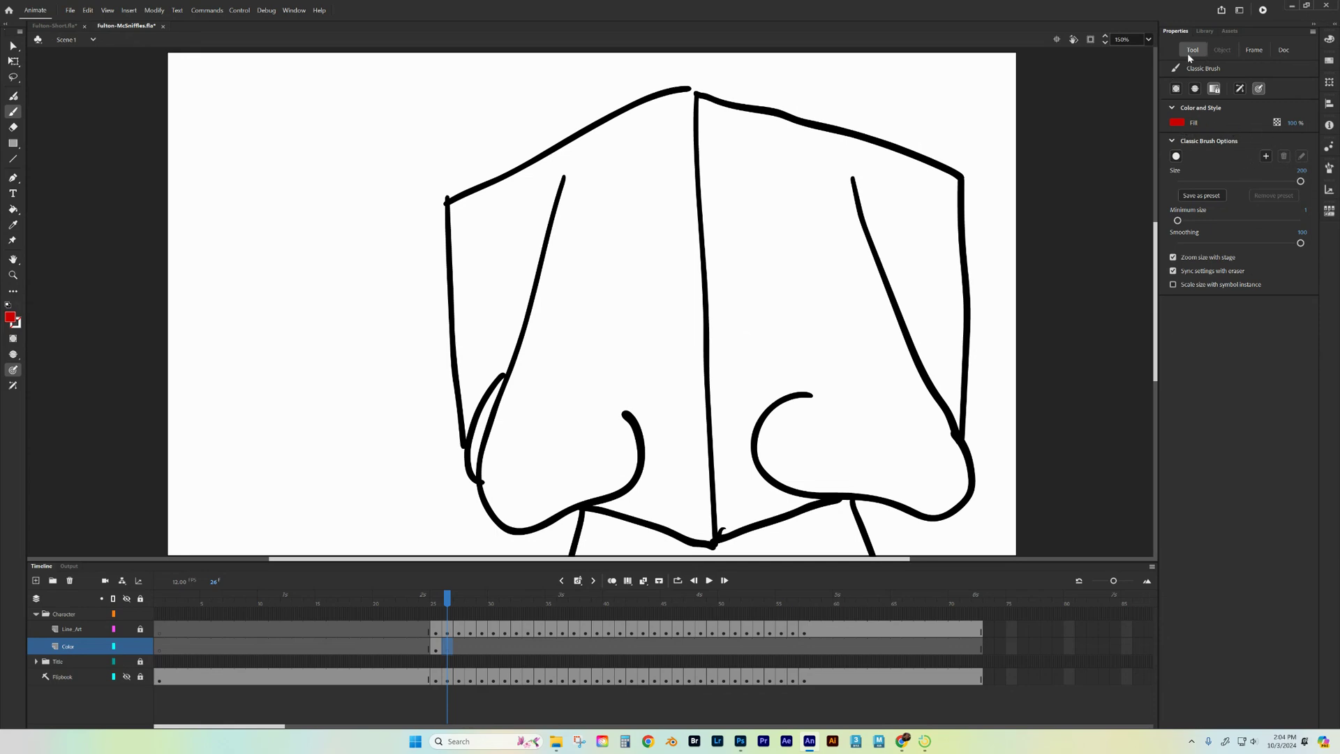
left_click_drag(1300, 181, 1199, 181)
mouse_move(490, 227)
left_mouse_down()
mouse_move(480, 192)
mouse_move(679, 91)
mouse_move(691, 106)
mouse_move(486, 232)
mouse_move(474, 210)
mouse_move(558, 164)
mouse_move(520, 201)
mouse_move(506, 258)
left_mouse_up()
key("bracketright")
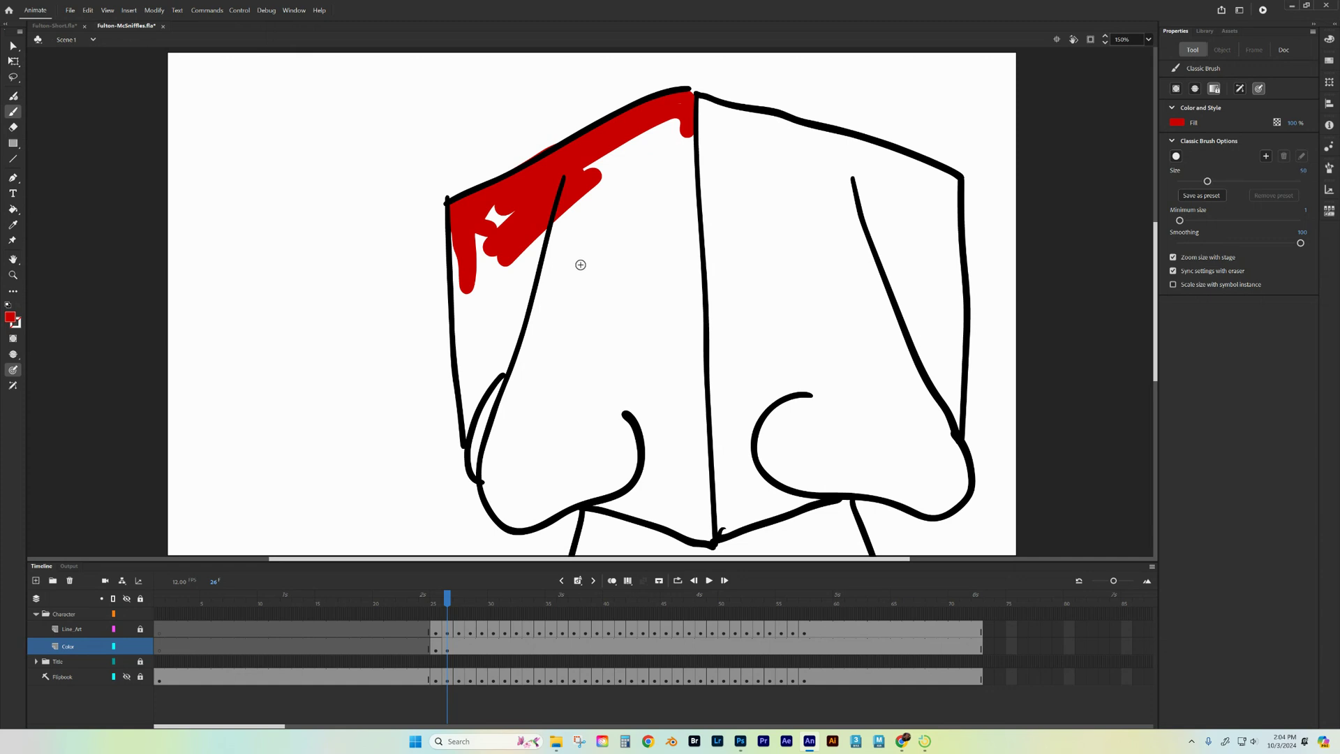
key("bracketright")
mouse_move(635, 171)
left_mouse_down()
mouse_move(584, 308)
mouse_move(562, 209)
mouse_move(663, 136)
mouse_move(634, 170)
mouse_move(691, 202)
mouse_move(674, 370)
mouse_move(600, 321)
mouse_move(534, 318)
mouse_move(635, 171)
left_mouse_up()
key("bracketright")
key("bracketright")
mouse_move(533, 264)
left_mouse_down()
mouse_move(481, 349)
mouse_move(482, 240)
mouse_move(454, 265)
mouse_move(489, 411)
mouse_move(467, 419)
mouse_move(455, 328)
mouse_move(499, 216)
mouse_move(534, 241)
mouse_move(523, 401)
mouse_move(502, 438)
mouse_move(468, 432)
mouse_move(490, 472)
mouse_move(534, 263)
left_mouse_up()
mouse_move(501, 489)
left_mouse_down()
mouse_move(536, 523)
mouse_move(673, 444)
mouse_move(555, 412)
mouse_move(606, 334)
mouse_move(579, 447)
left_mouse_up()
mouse_move(534, 262)
left_mouse_down()
mouse_move(740, 353)
mouse_move(758, 411)
mouse_move(813, 331)
left_mouse_up()
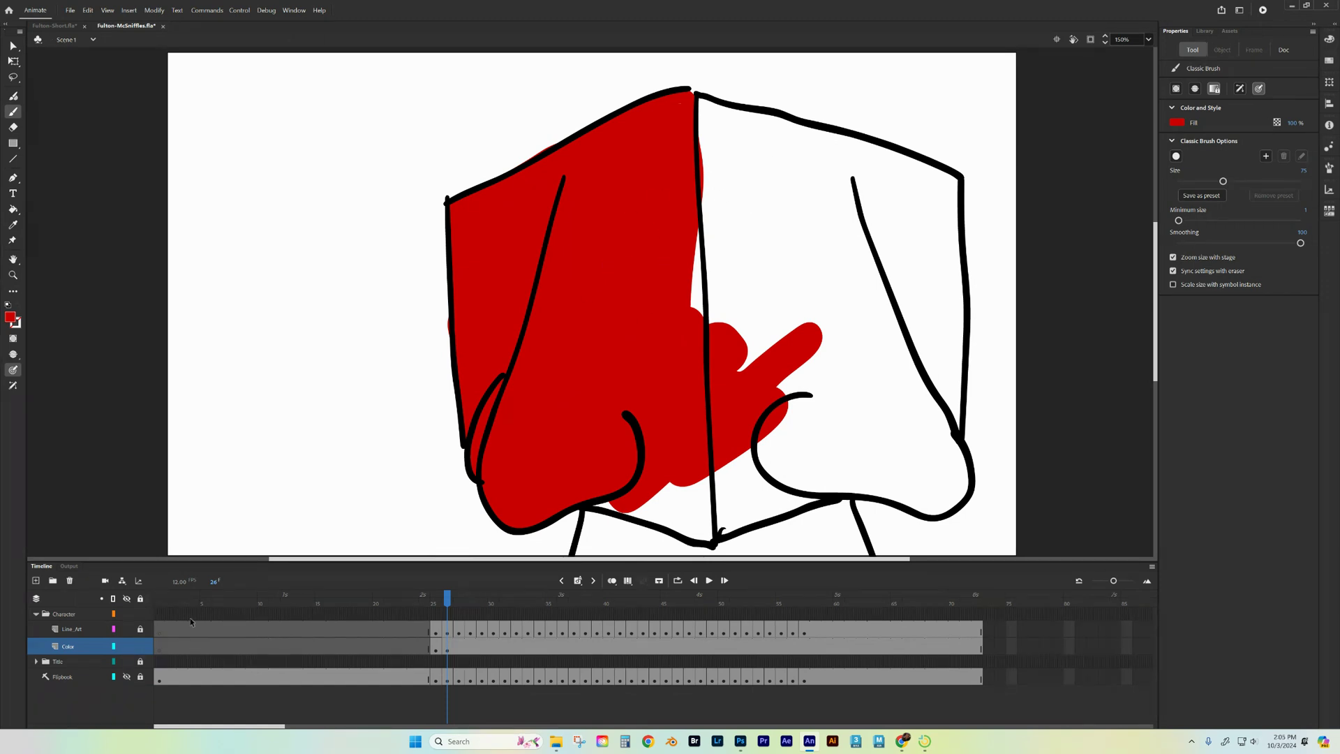
Step: Fill the right half and lower edge of the nose figure with red up to the outlines on frame 26
mouse_move(742, 300)
left_mouse_down()
mouse_move(716, 241)
mouse_move(709, 162)
left_mouse_up()
mouse_move(709, 161)
left_mouse_down()
mouse_move(733, 124)
mouse_move(953, 194)
mouse_move(716, 154)
left_mouse_up()
mouse_move(719, 136)
left_mouse_down()
mouse_move(768, 231)
mouse_move(809, 210)
mouse_move(802, 308)
mouse_move(873, 188)
left_mouse_up()
mouse_move(733, 161)
left_mouse_down()
mouse_move(932, 231)
mouse_move(955, 310)
mouse_move(931, 244)
mouse_move(956, 199)
mouse_move(942, 426)
mouse_move(935, 293)
mouse_move(894, 433)
mouse_move(802, 419)
mouse_move(747, 336)
mouse_move(726, 326)
left_mouse_up()
mouse_move(590, 500)
left_mouse_down()
mouse_move(709, 532)
mouse_move(712, 483)
mouse_move(746, 471)
mouse_move(740, 510)
mouse_move(897, 430)
mouse_move(775, 432)
mouse_move(910, 370)
mouse_move(911, 345)
mouse_move(834, 495)
mouse_move(869, 475)
mouse_move(942, 494)
mouse_move(960, 473)
mouse_move(921, 447)
left_mouse_up()
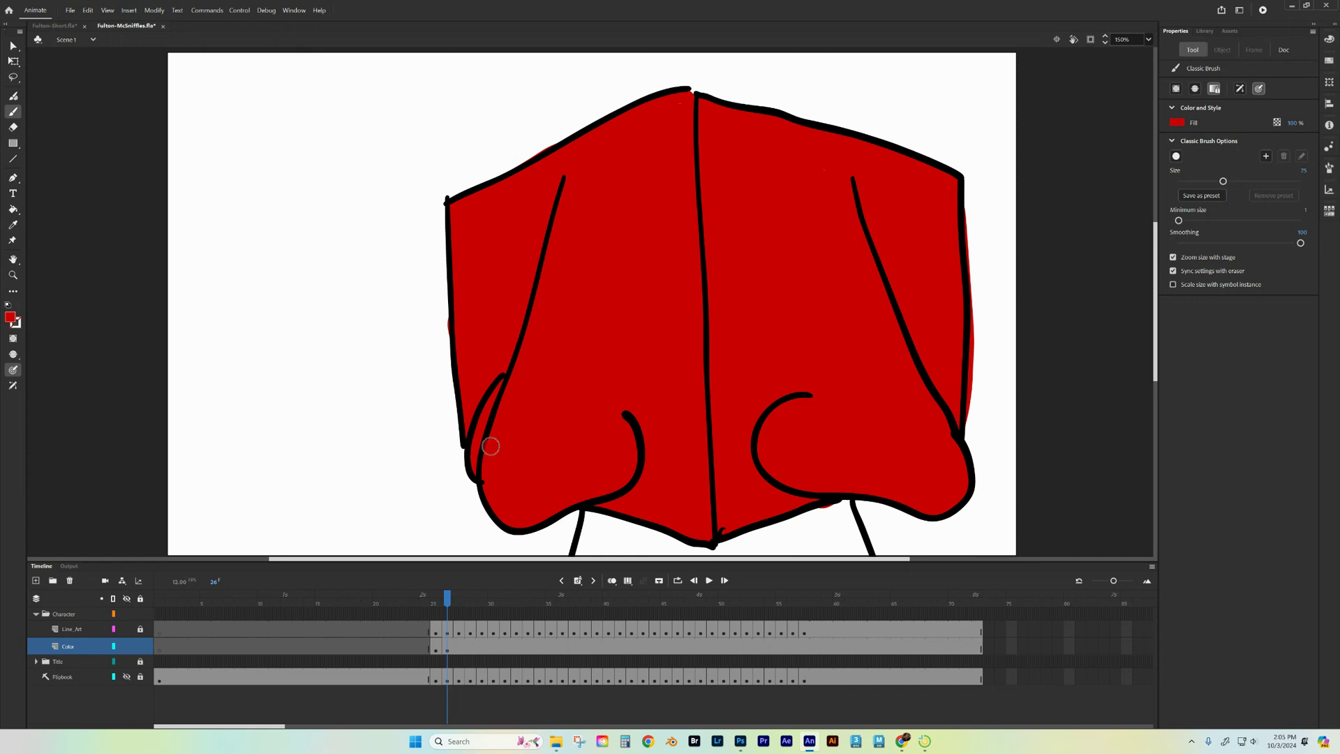
Step: Paint a red patch spilling outside the figure's left outline on frame 26
scroll(653, 388, "down", 4)
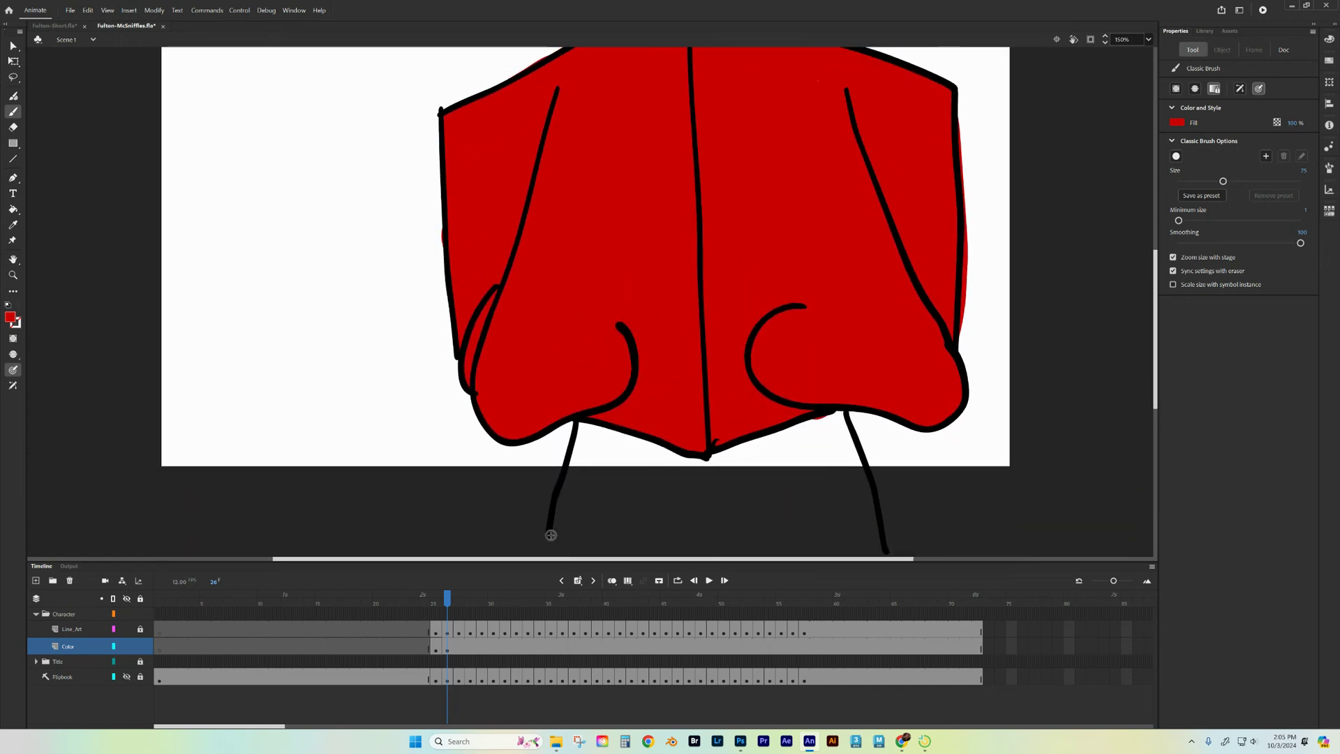
scroll(578, 174, "up", 4)
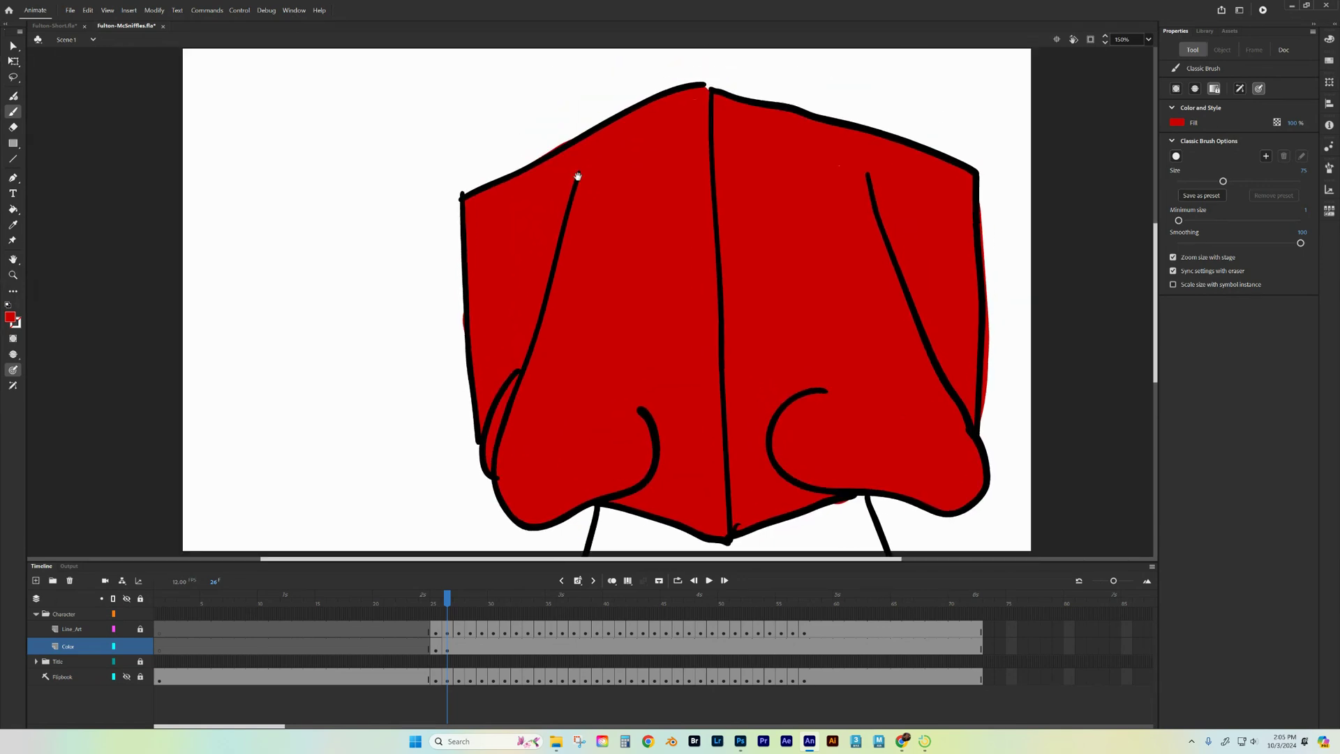
left_click_drag(578, 176, 565, 184)
mouse_move(485, 312)
left_mouse_down()
mouse_move(449, 273)
mouse_move(453, 241)
left_mouse_up()
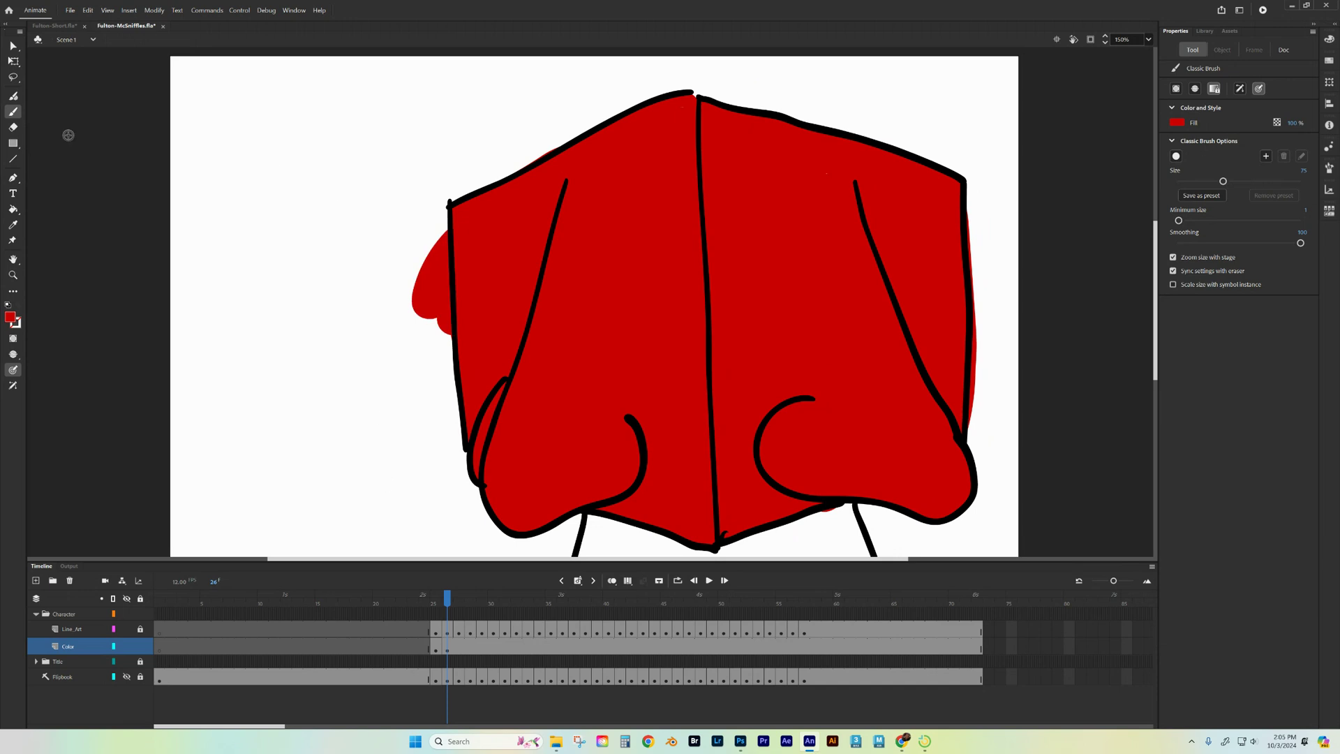
Step: Erase the red spilling past the figure's left and right outlines on frame 26 of the Color layer
left_click(13, 129)
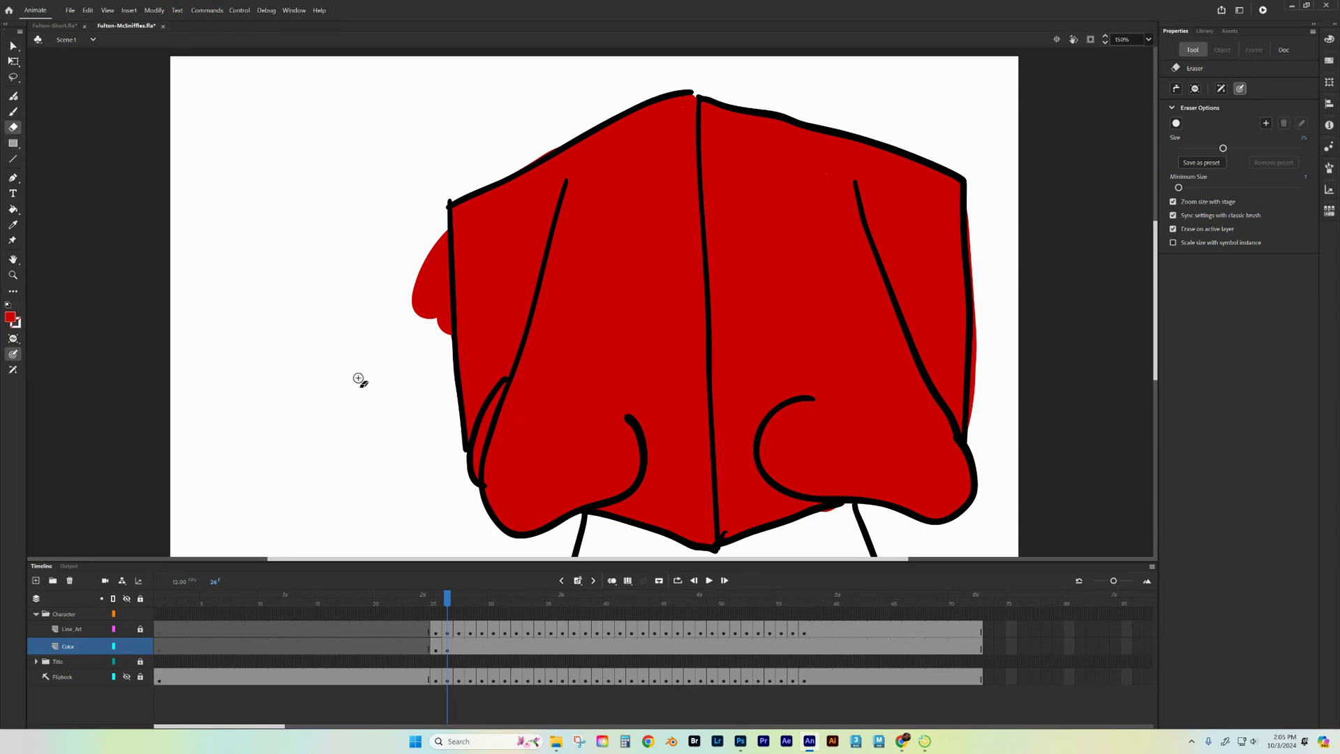
left_click(448, 649)
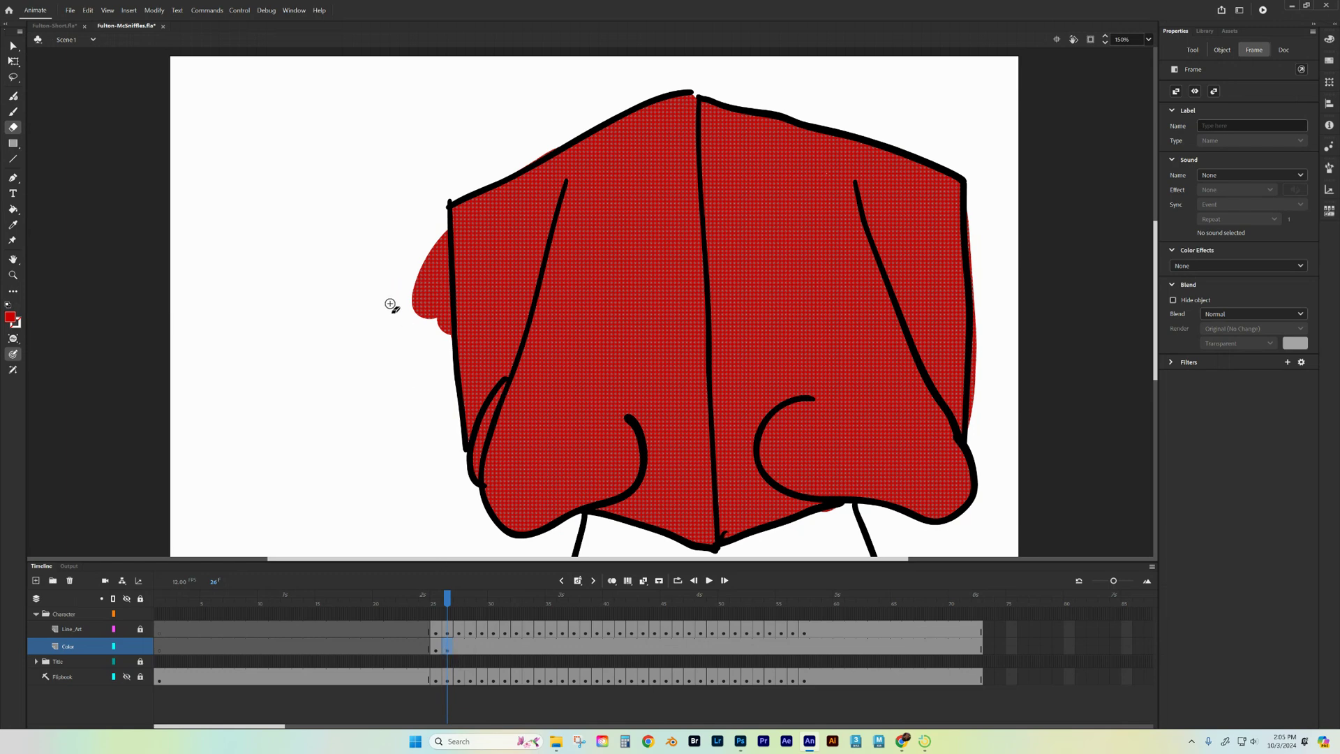
left_click_drag(388, 303, 407, 261)
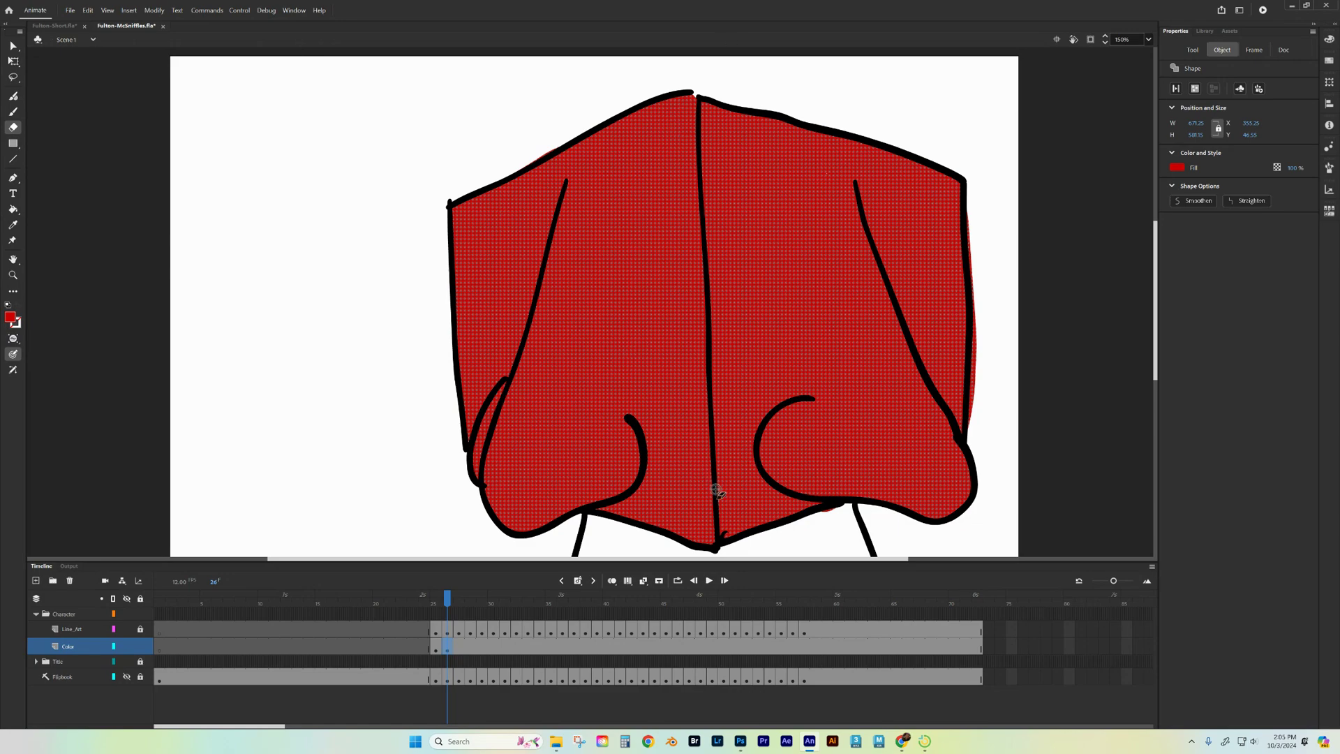
key("bracketright")
mouse_move(987, 203)
left_mouse_down()
mouse_move(977, 198)
mouse_move(970, 268)
mouse_move(969, 417)
mouse_move(997, 439)
left_mouse_up()
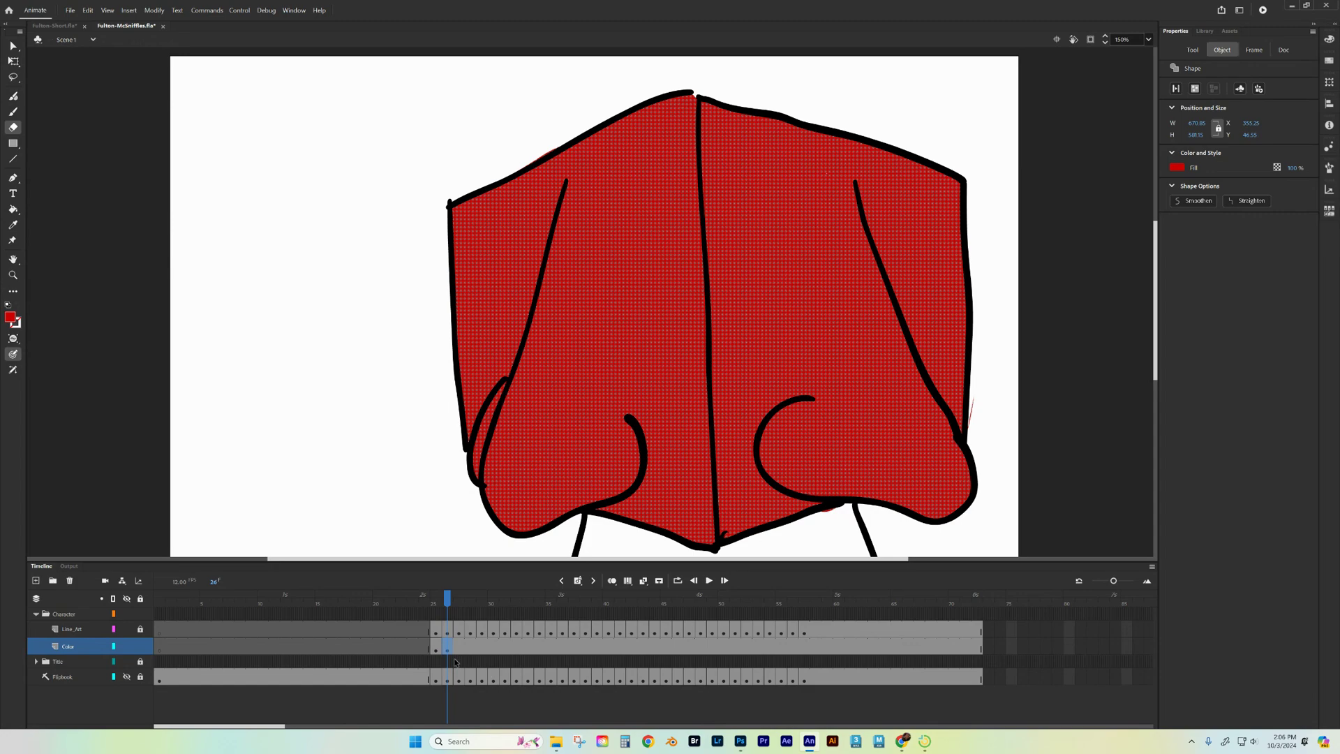
Step: Paint the nose figure red with the Classic Brush on frame 27 of the Color layer
left_click(13, 112)
left_click(449, 648)
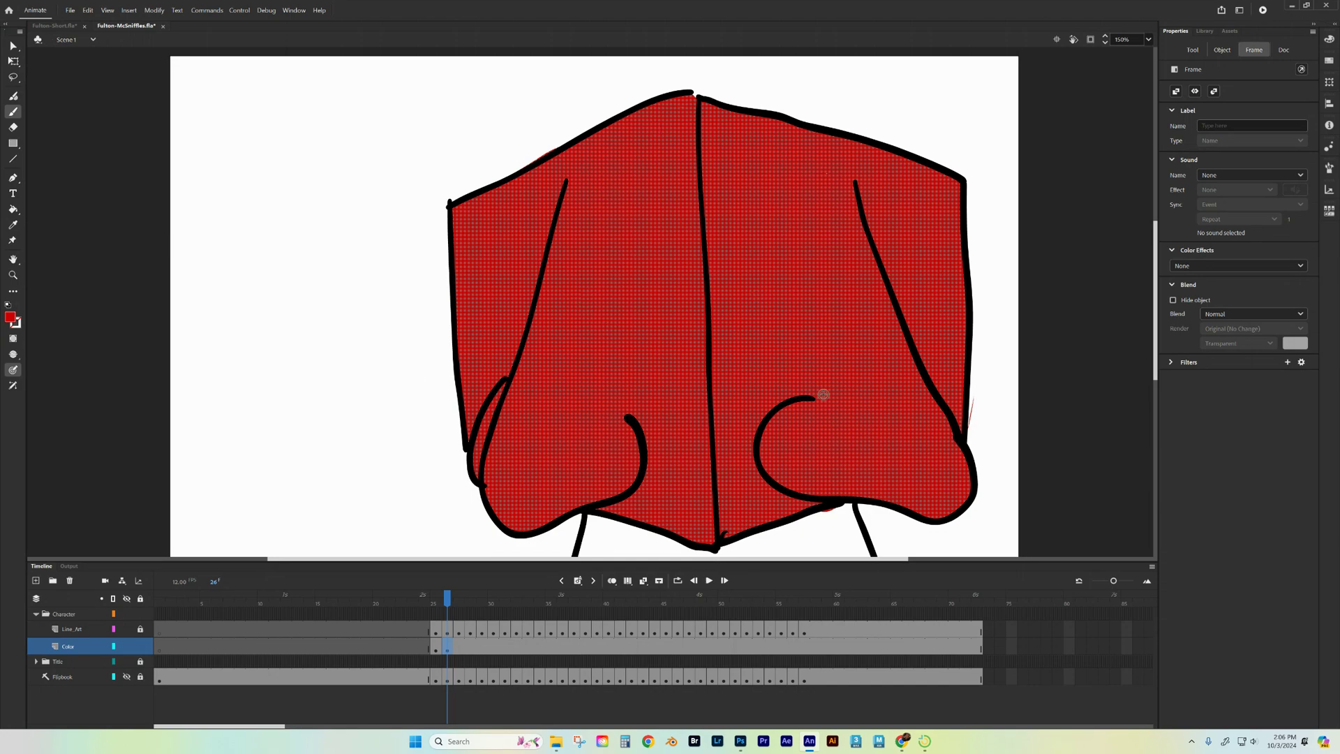
left_click(465, 644)
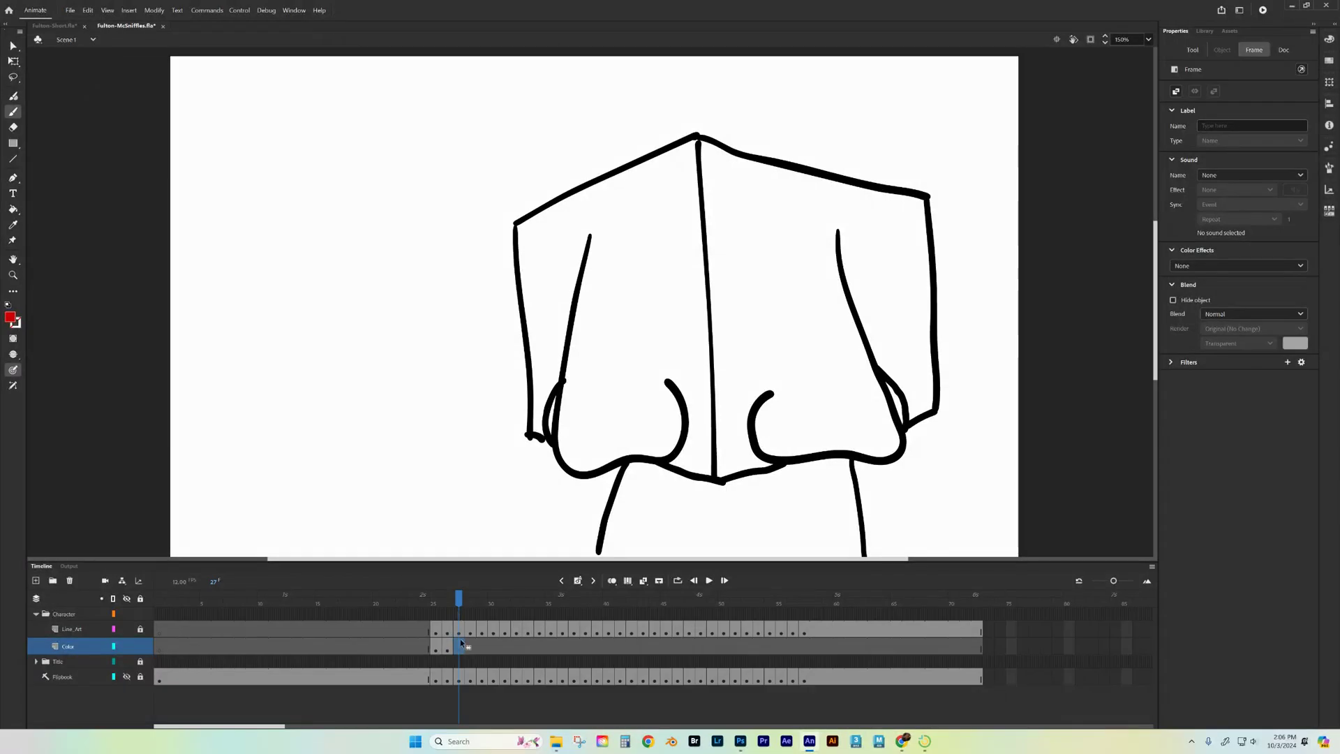
mouse_move(607, 272)
left_mouse_down()
mouse_move(600, 212)
mouse_move(520, 225)
mouse_move(677, 152)
mouse_move(692, 180)
mouse_move(675, 302)
left_mouse_up()
mouse_move(687, 189)
left_mouse_down()
mouse_move(632, 213)
mouse_move(606, 283)
mouse_move(577, 269)
mouse_move(556, 317)
mouse_move(530, 255)
mouse_move(544, 328)
mouse_move(520, 276)
mouse_move(552, 405)
left_mouse_up()
mouse_move(686, 189)
left_mouse_down()
mouse_move(548, 391)
mouse_move(594, 394)
left_mouse_up()
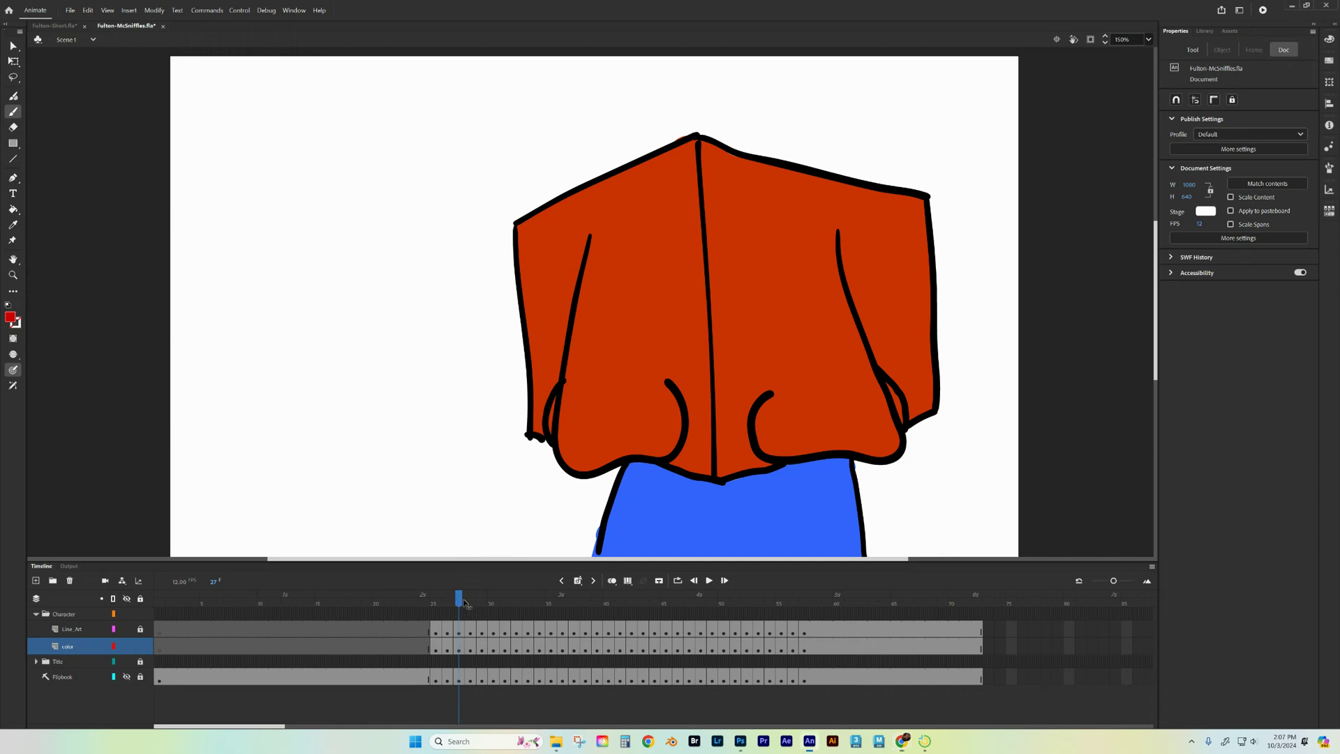
Step: Scrub the timeline from frame 27 to frame 42 to review the colored character animation
left_click_drag(460, 601, 636, 573)
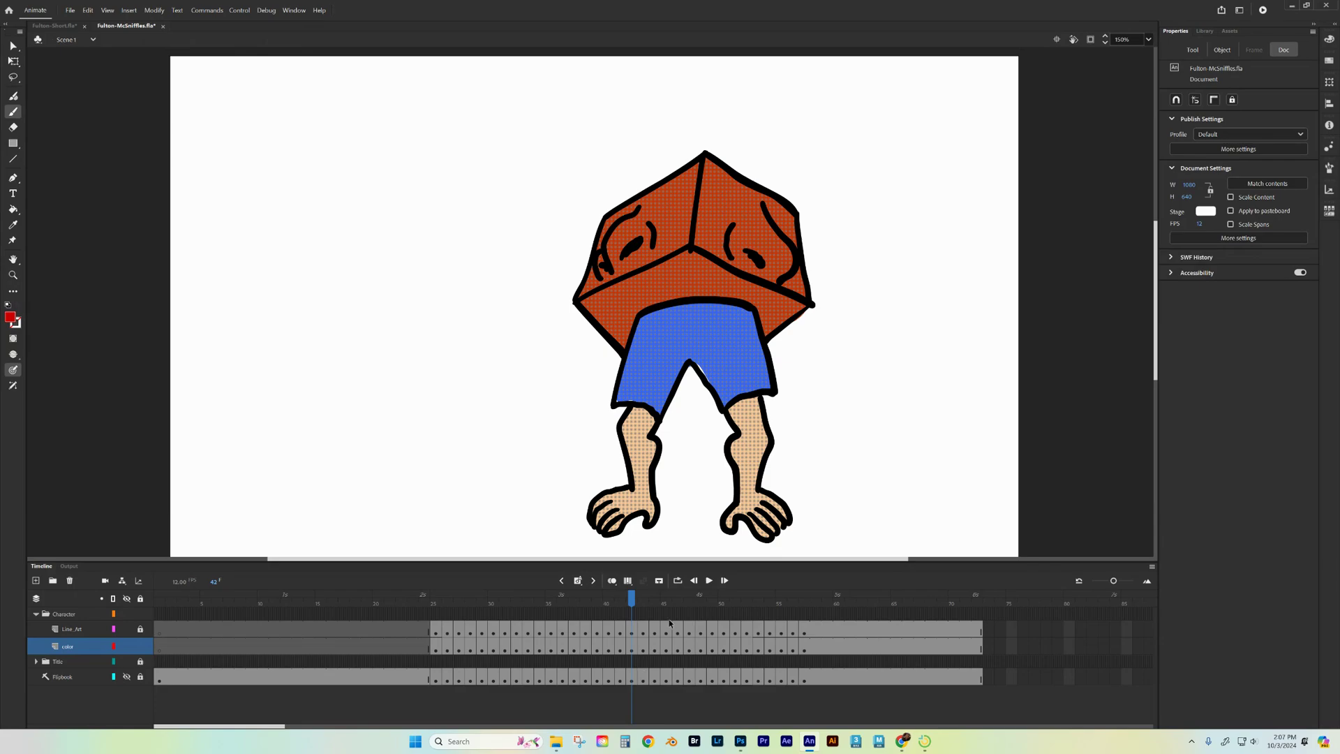
mouse_move(633, 602)
left_mouse_down()
mouse_move(783, 605)
mouse_move(586, 604)
mouse_move(740, 604)
mouse_move(632, 603)
left_mouse_up()
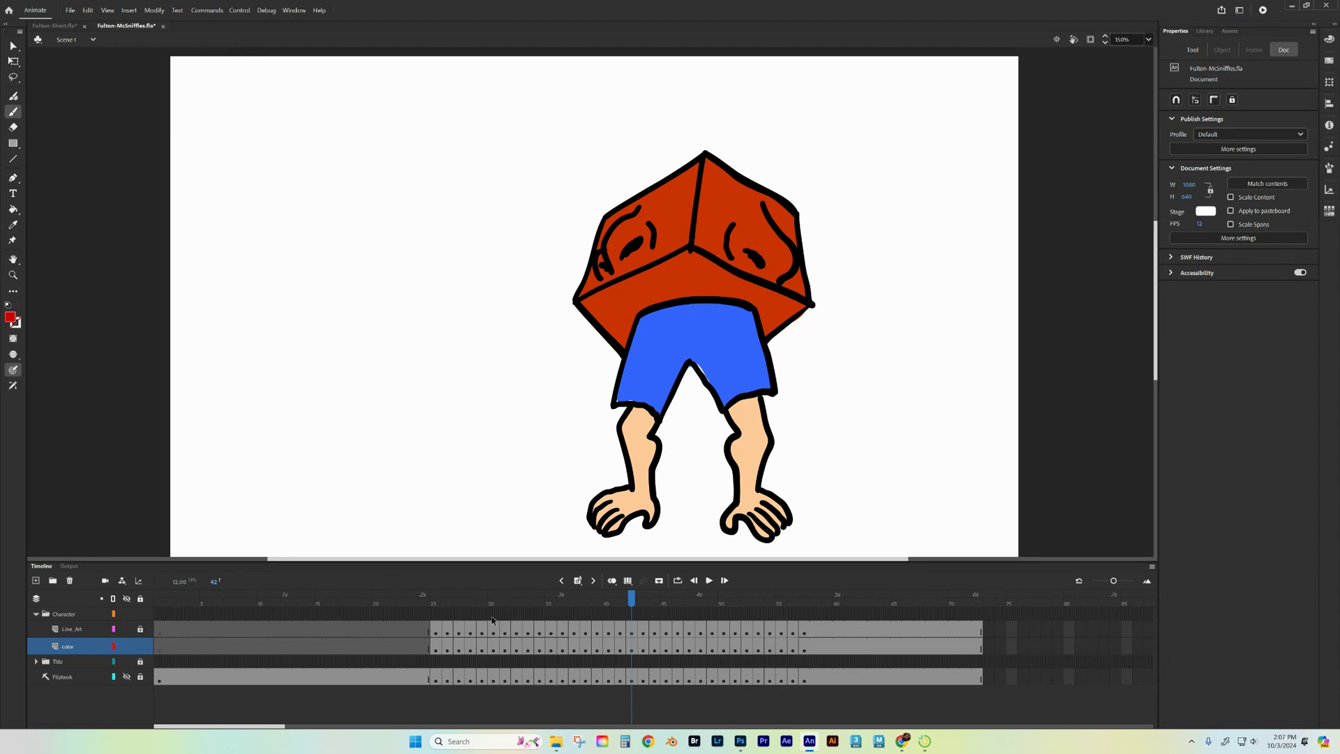
Step: Expand the Title folder and show the Flipbook reference layer behind the title card on frame 1
left_click_drag(632, 594, 447, 592)
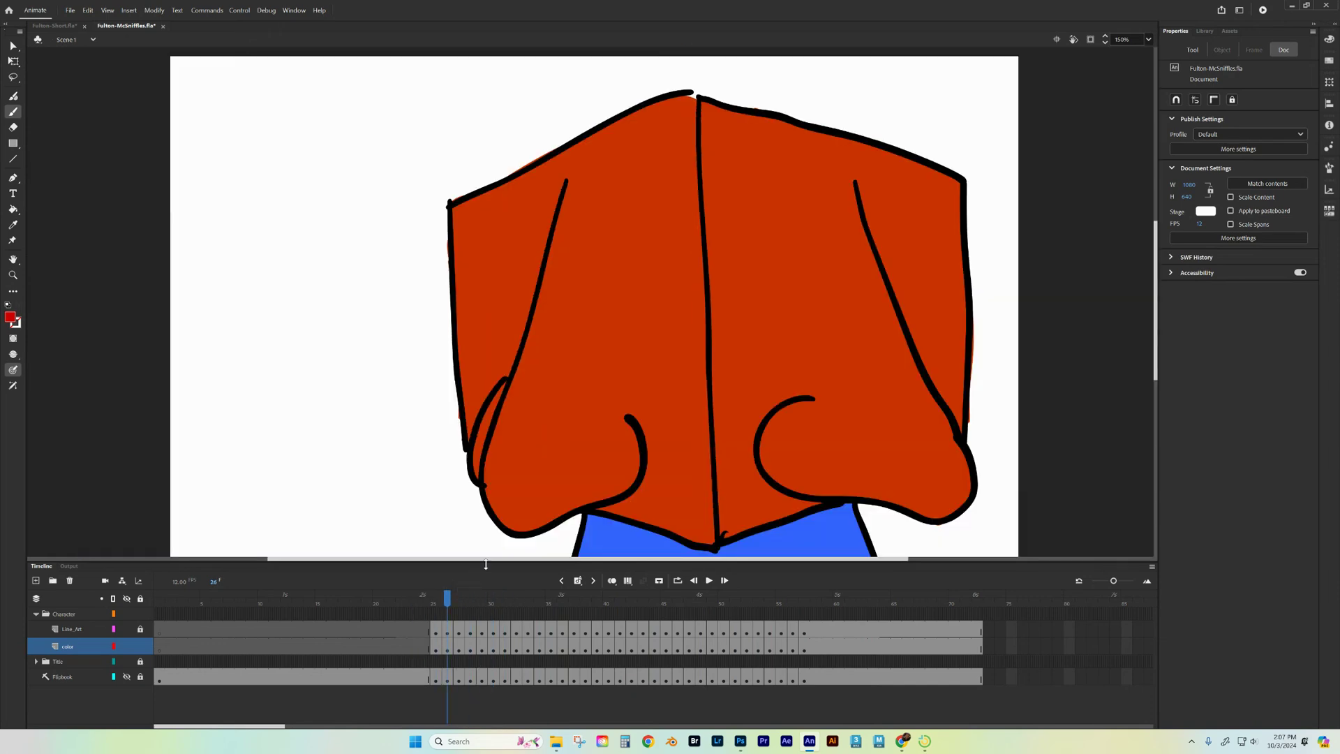
left_click(37, 661)
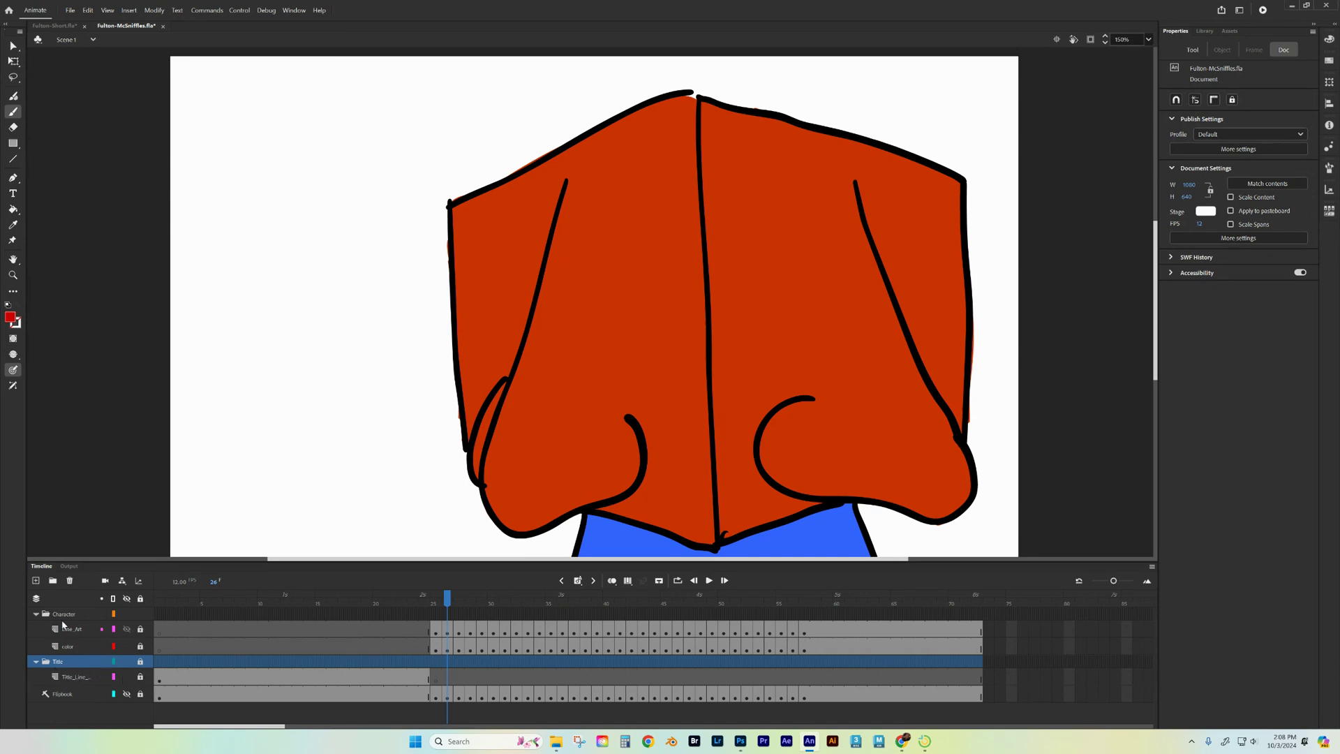
left_click(126, 696)
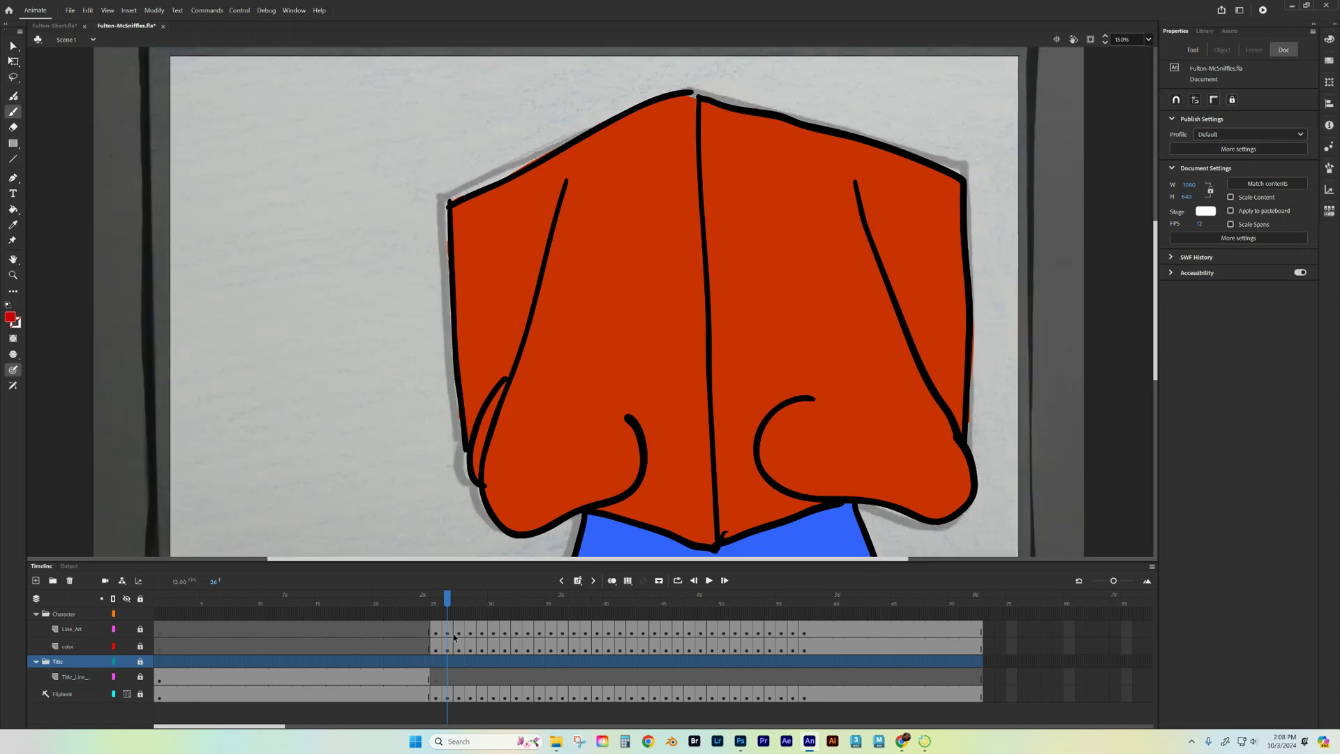
left_click_drag(456, 603, 159, 603)
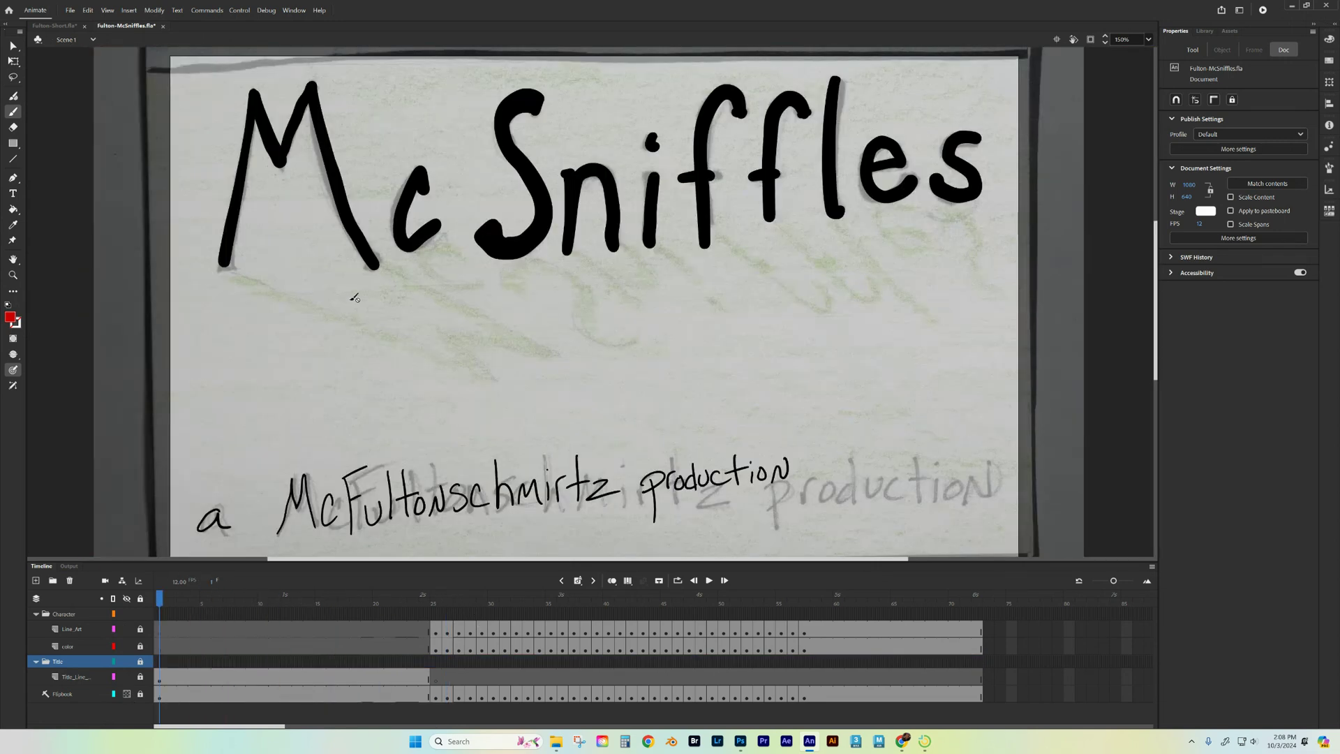
key("ctrl+minus")
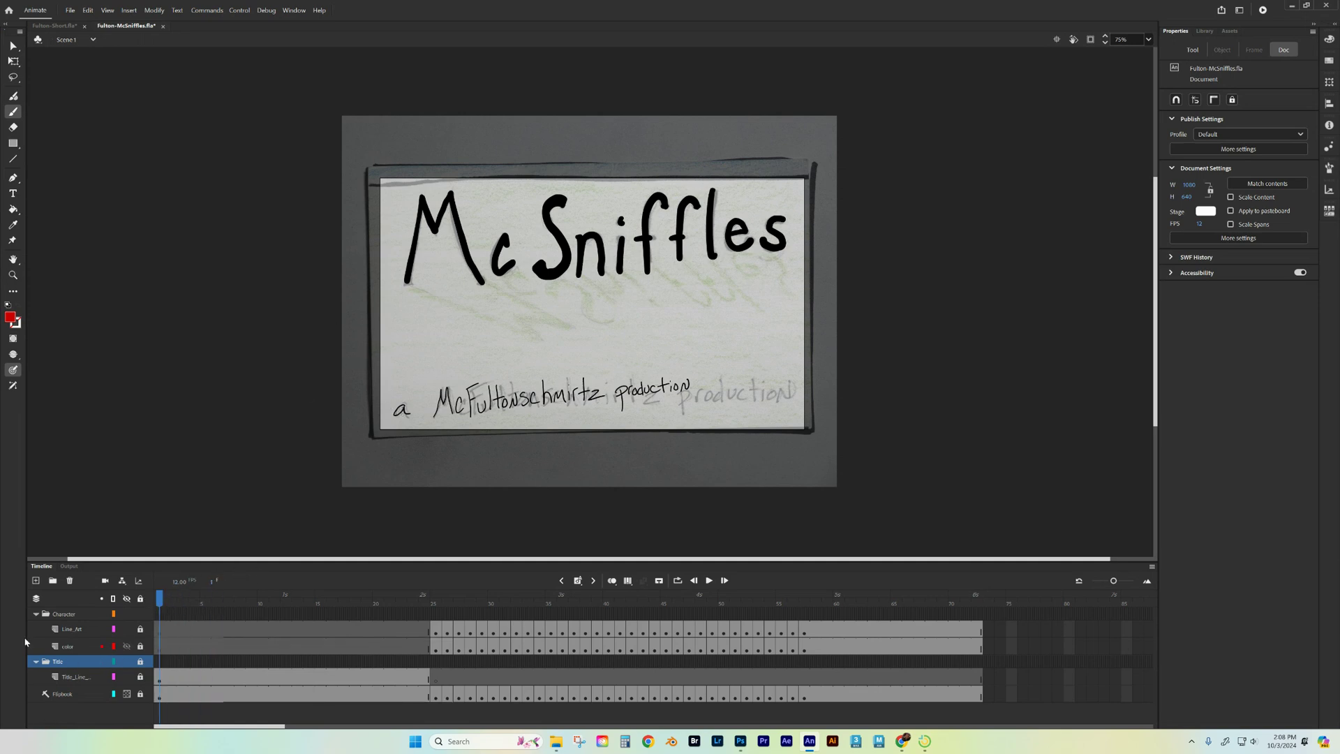
Step: Add a layer named color to the Title folder and place it beneath the title line art layer
left_click(54, 678)
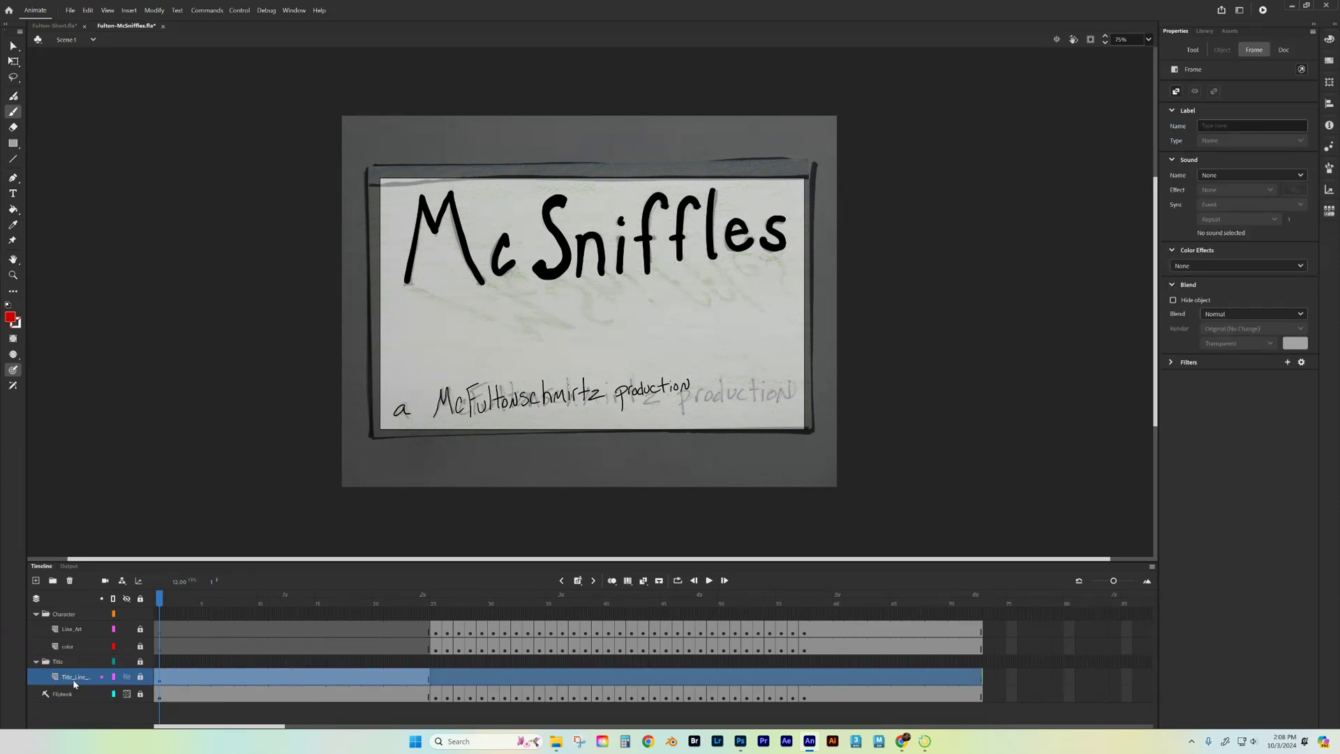
left_click(36, 580)
double_click(73, 680)
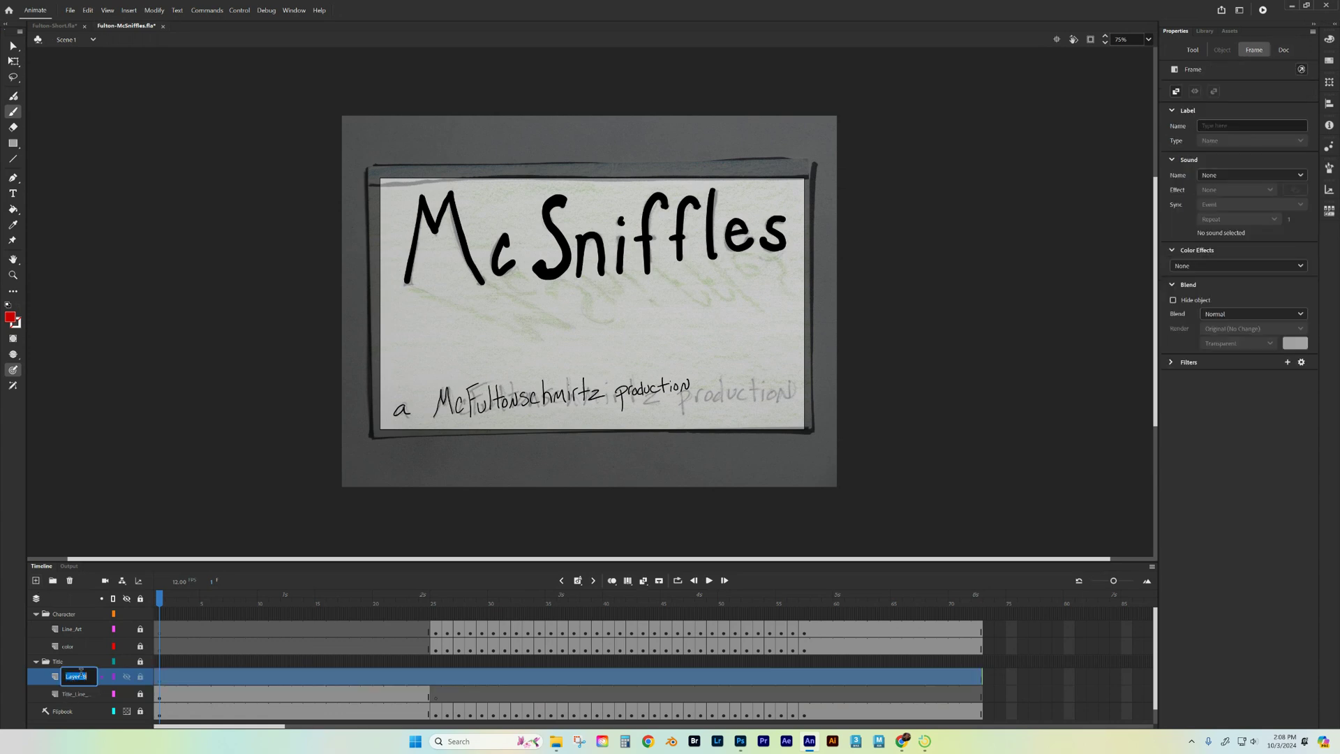
type("color")
key("Return")
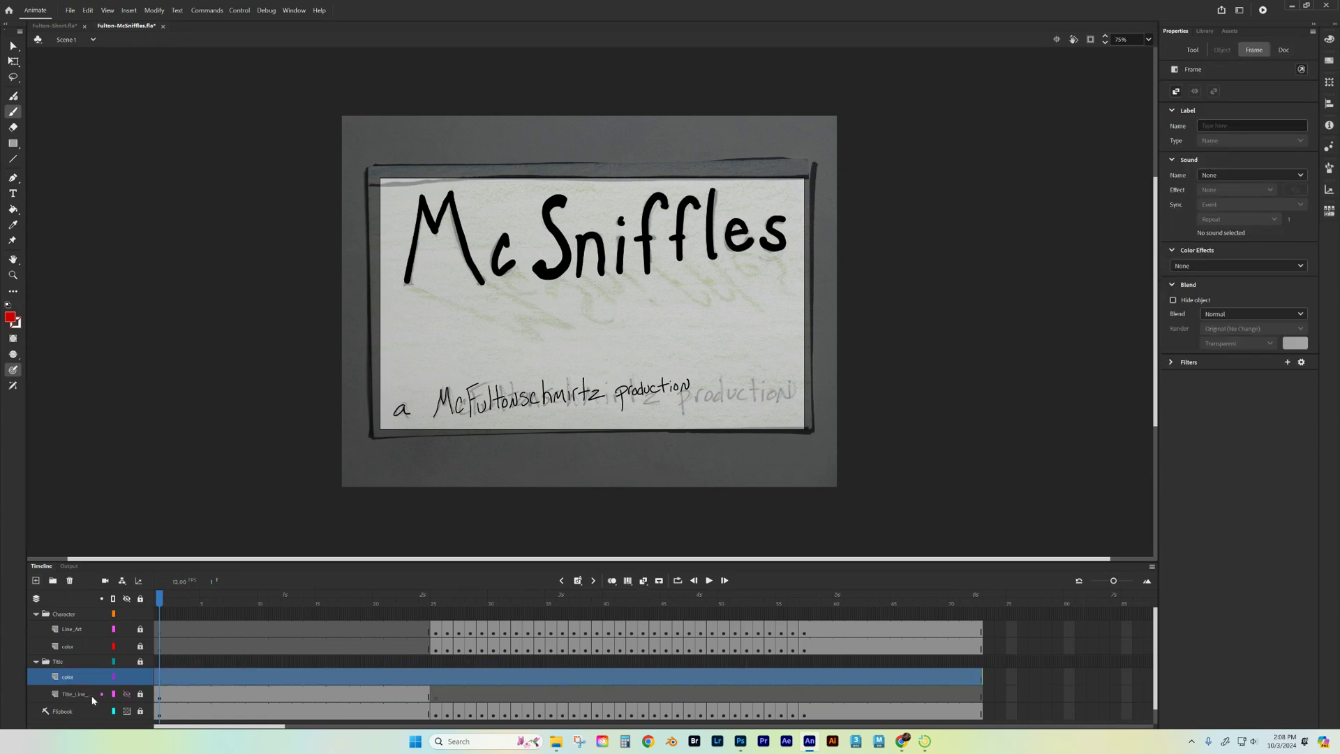
left_click_drag(63, 679, 74, 703)
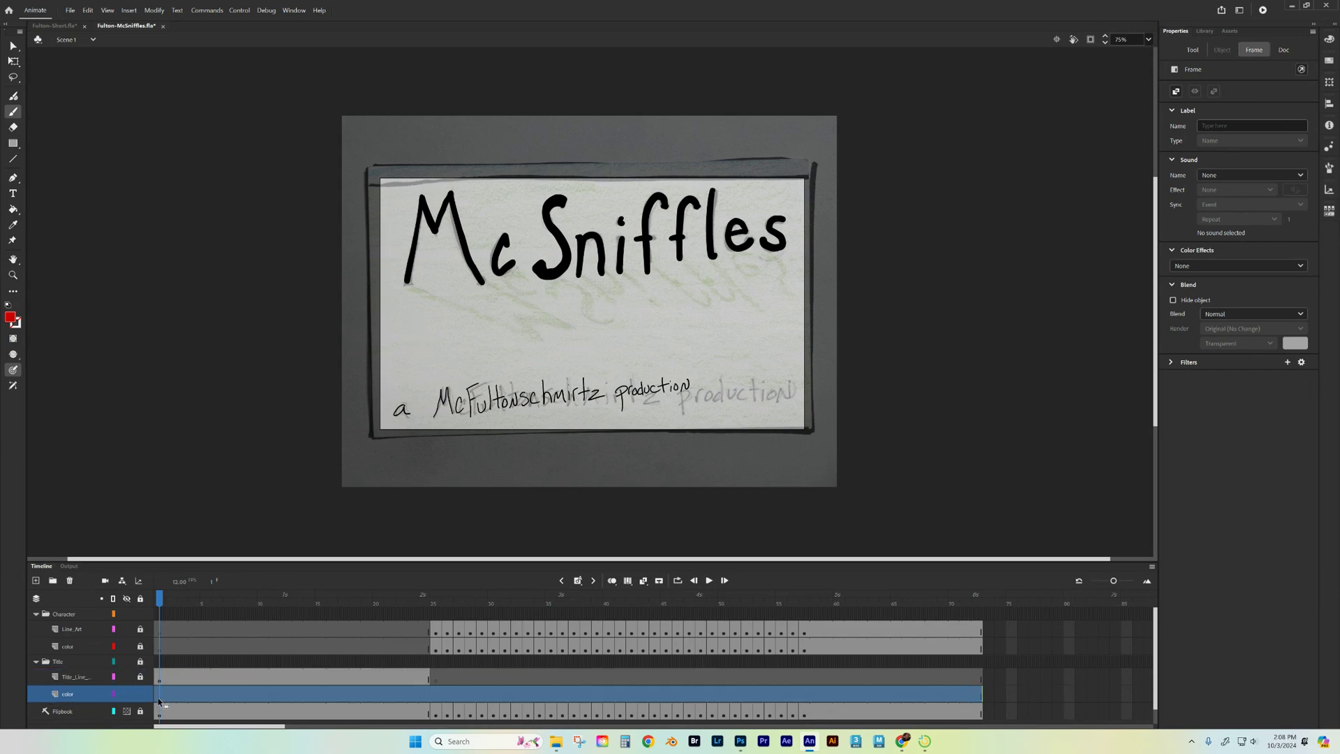
Step: Set up the Rectangle tool with a black stroke and a green fill on frame 1 of the title's color layer
left_click(159, 695)
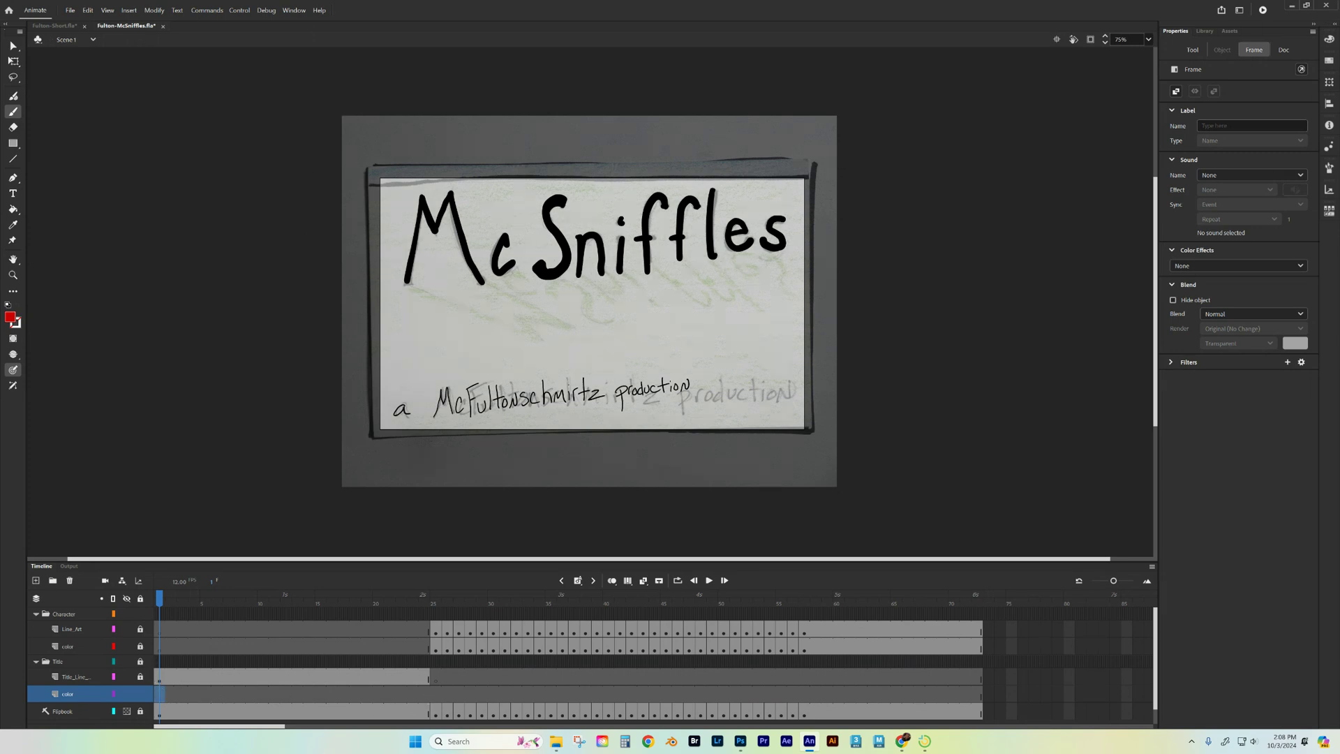
left_click(15, 145)
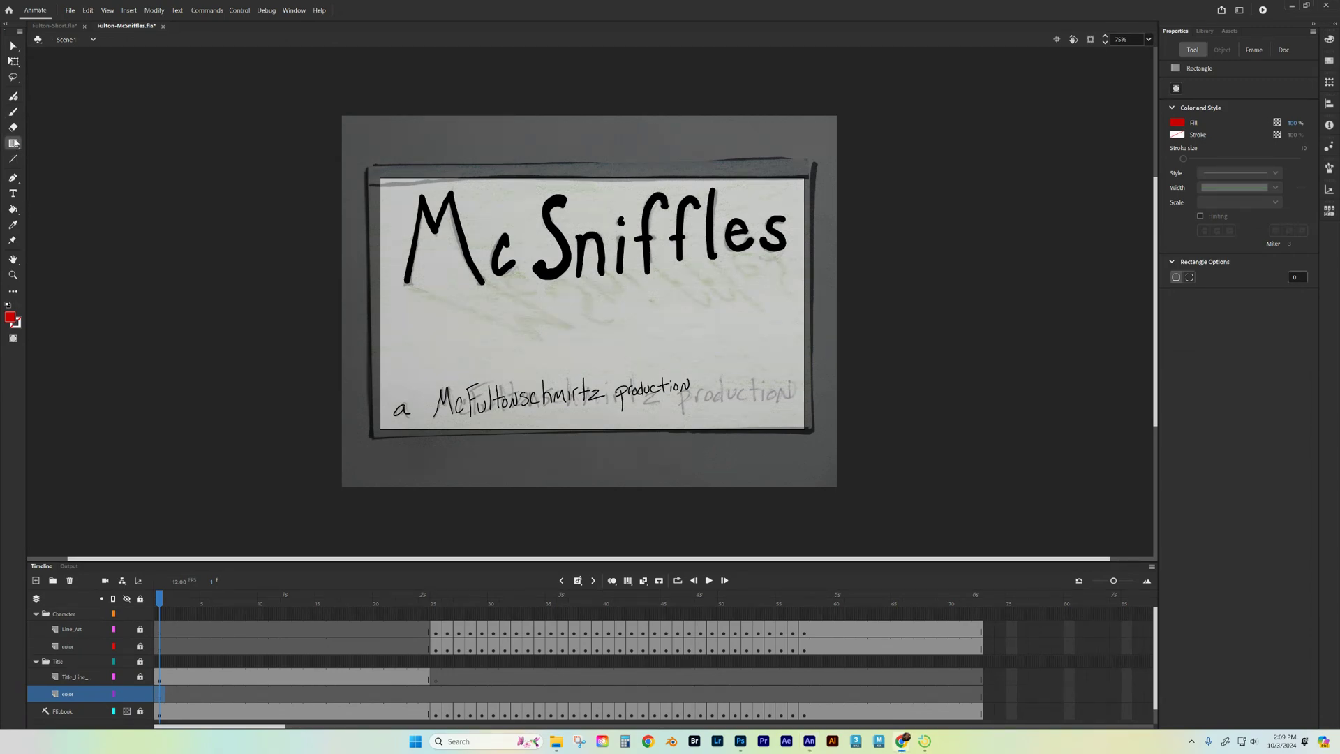
left_click(1177, 134)
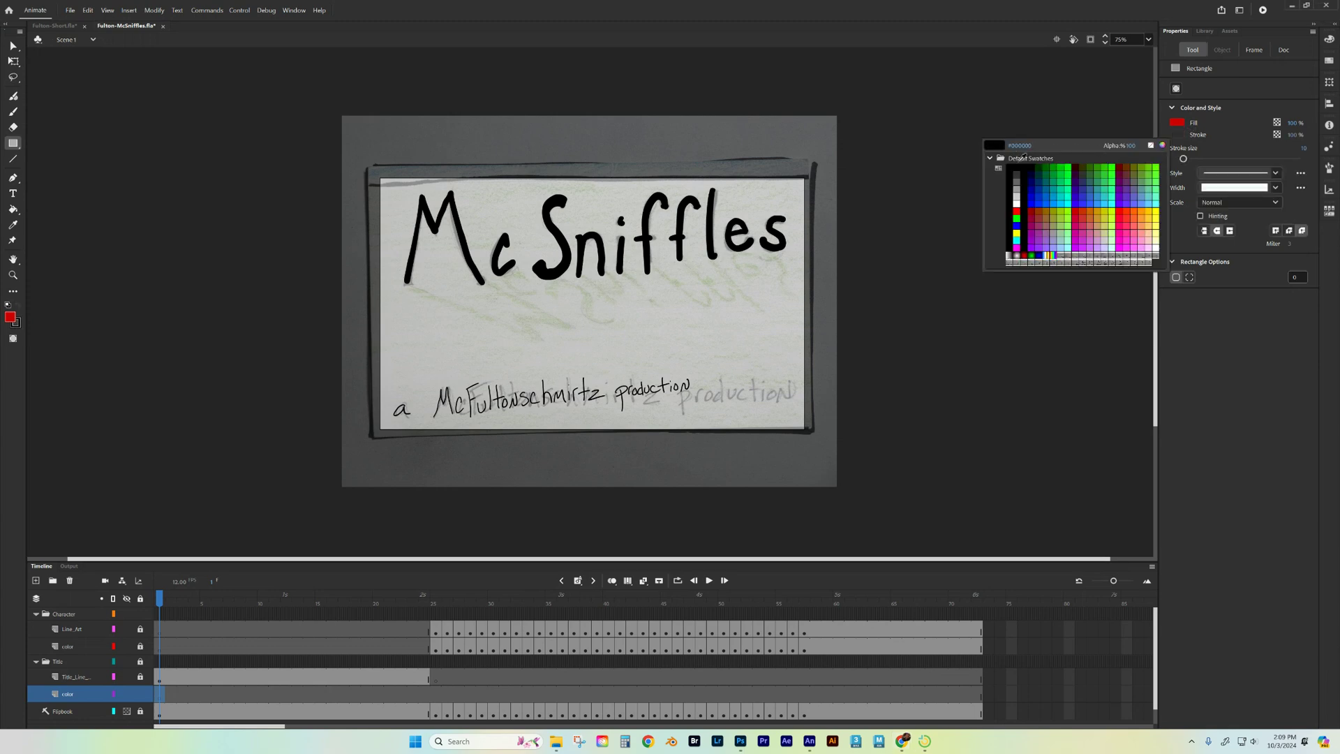
left_click(1178, 124)
left_click(1178, 124)
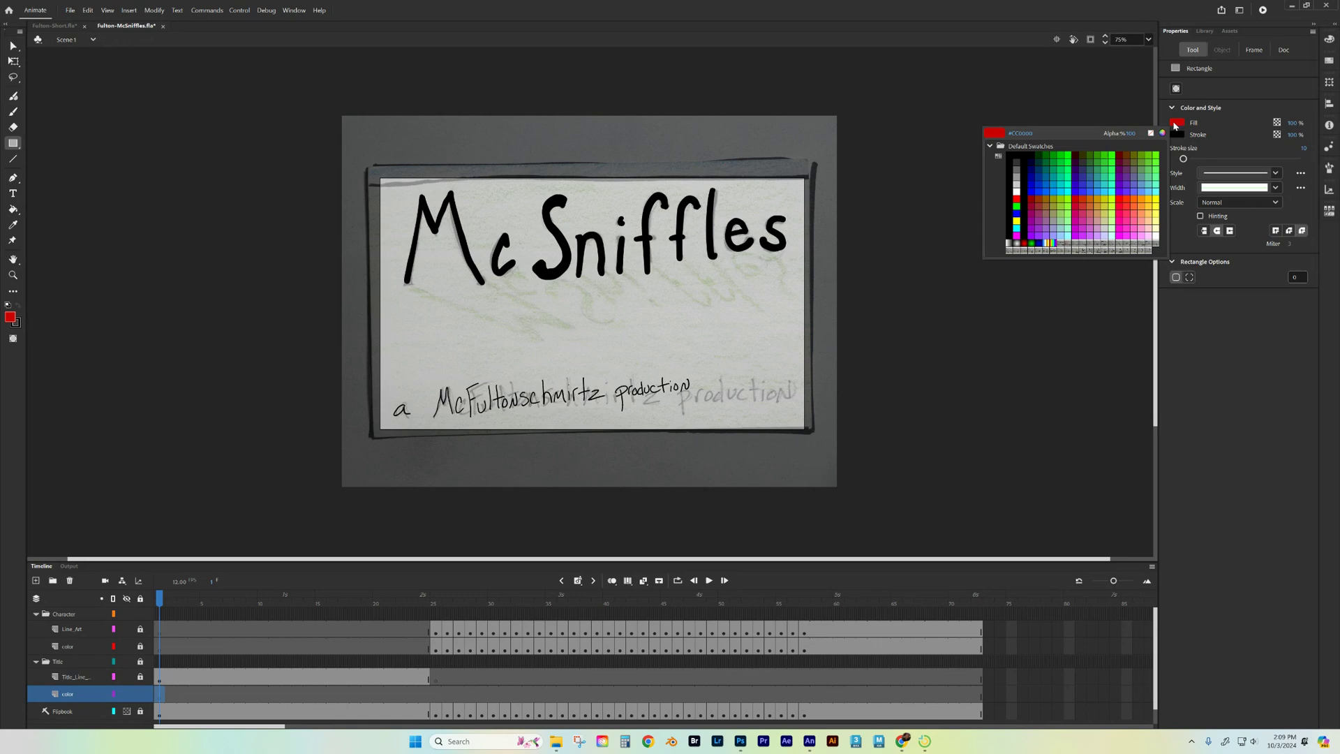
left_click(1090, 155)
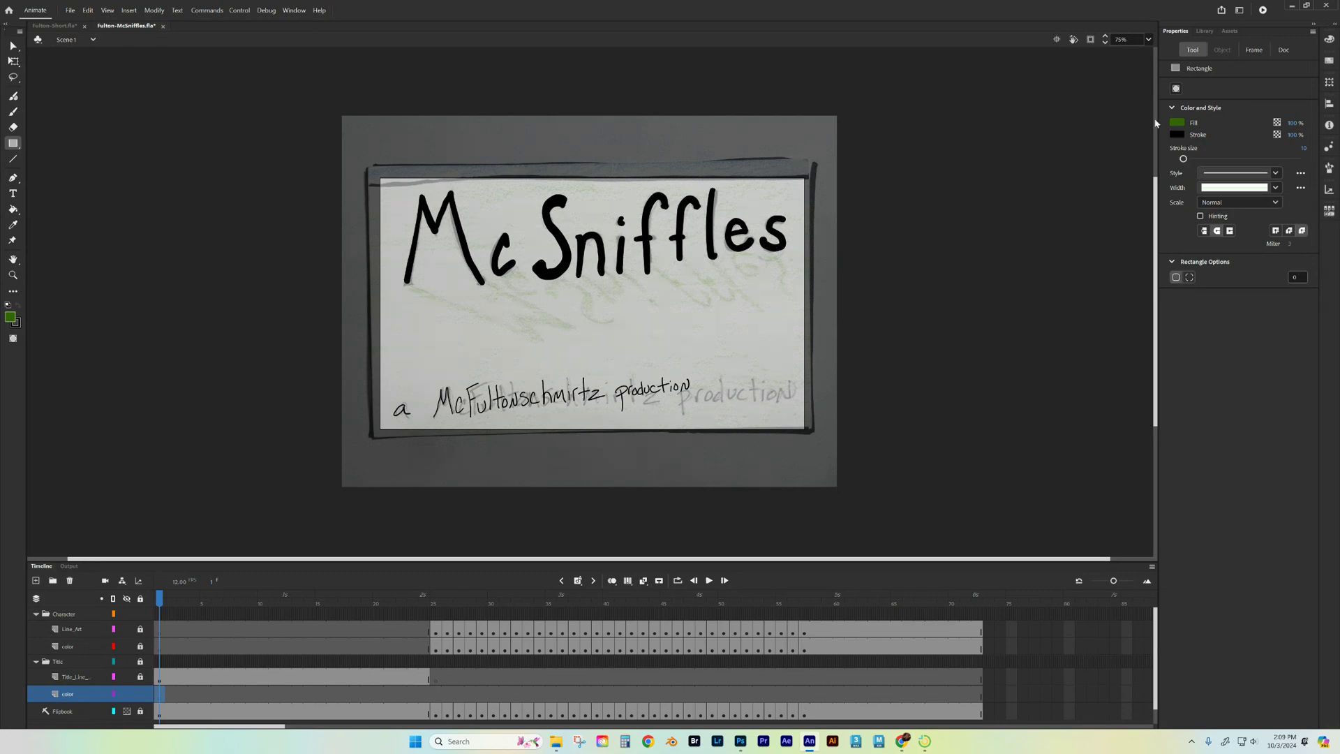
left_click(1178, 123)
left_click(1098, 151)
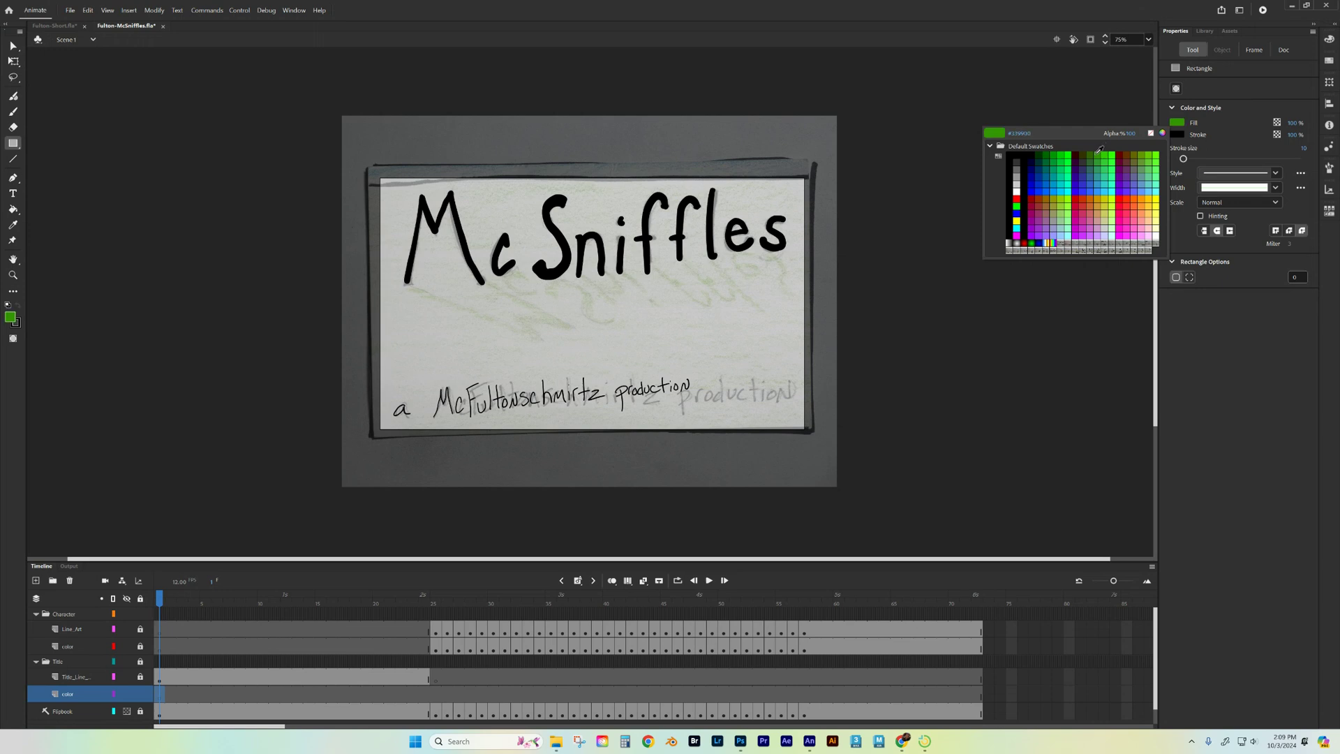
left_click(1099, 150)
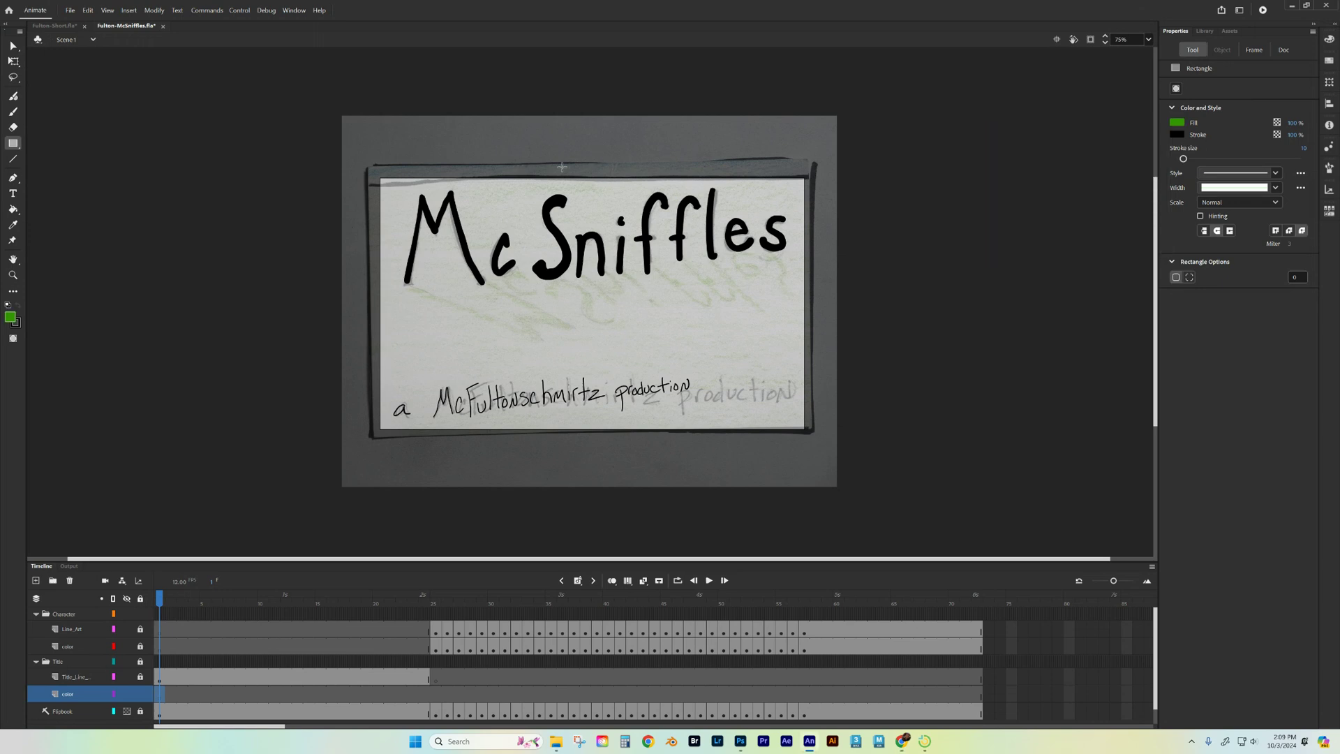
Step: Undo a trial rectangle, reduce the stroke size to 3 and draw a green rectangle covering the stage below its top edge
mouse_move(374, 195)
left_mouse_down()
mouse_move(814, 374)
mouse_move(816, 444)
left_mouse_up()
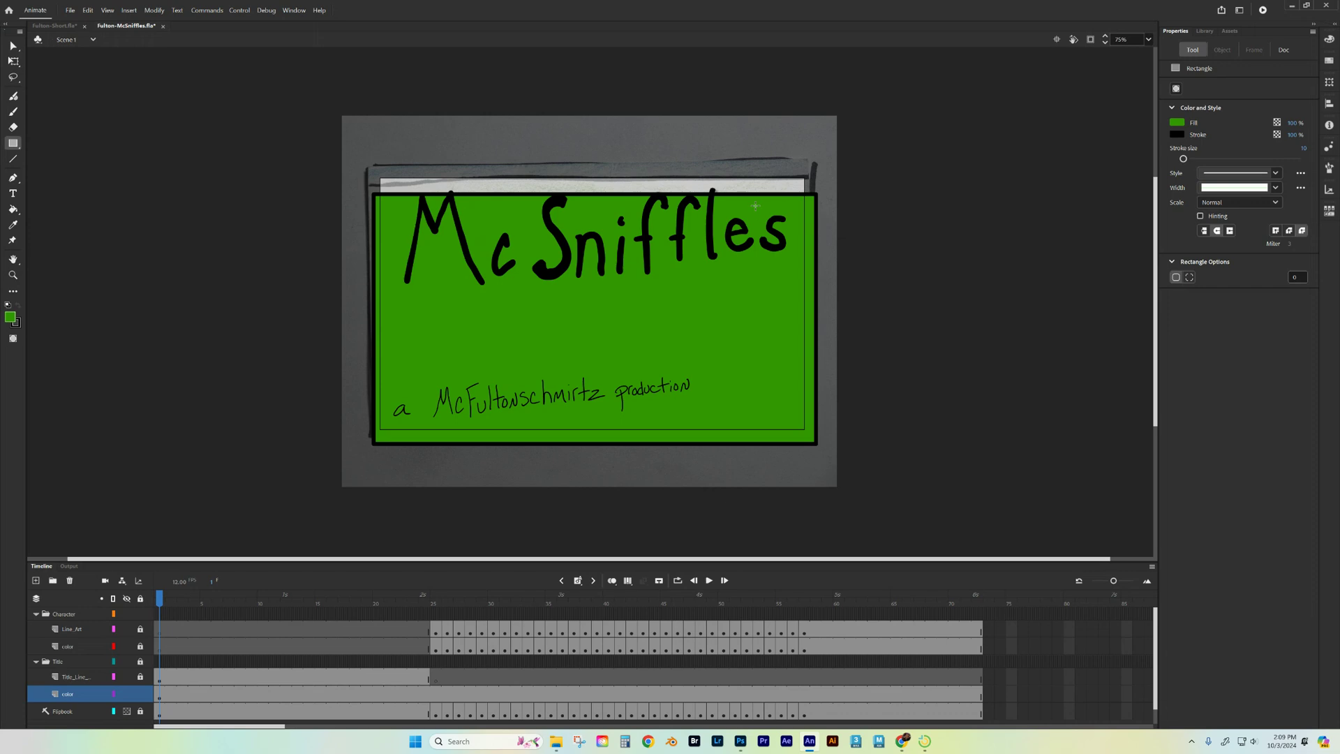
key("ctrl+z")
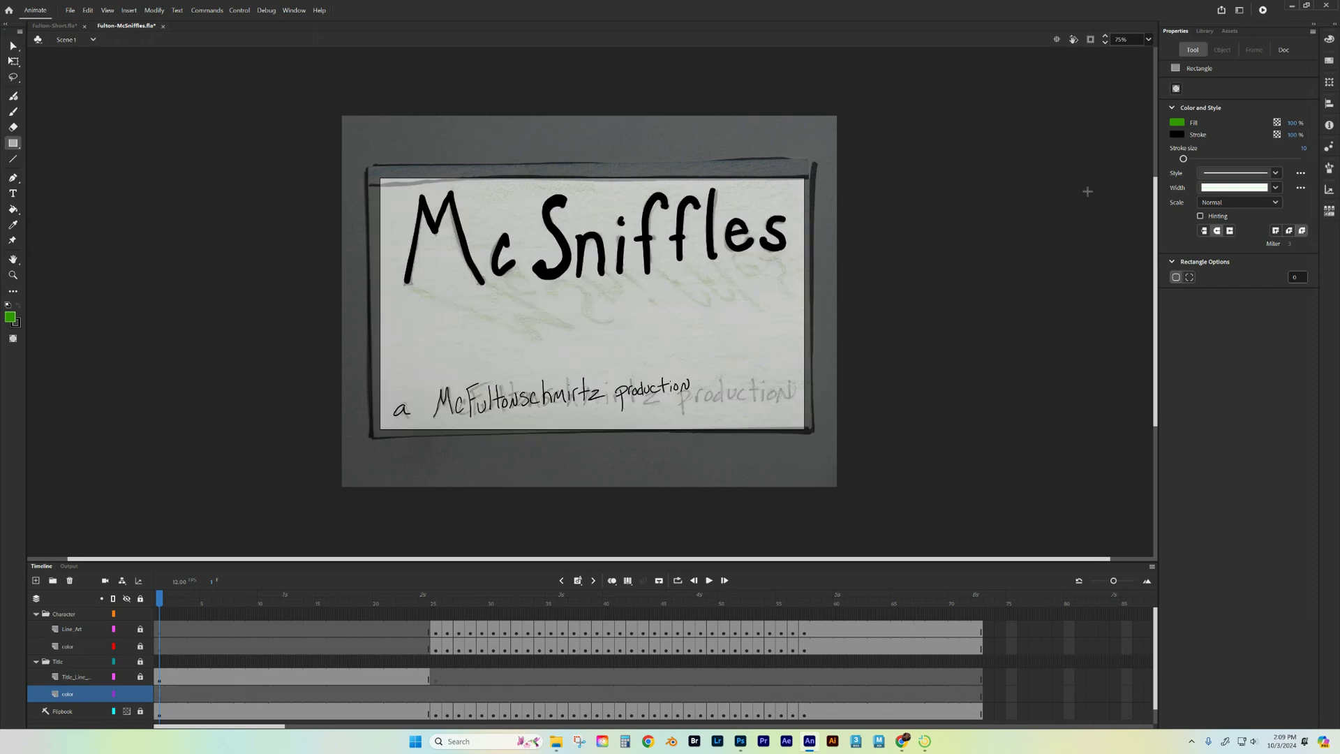
left_click_drag(1184, 163, 1180, 166)
mouse_move(371, 188)
left_mouse_down()
mouse_move(833, 444)
mouse_move(842, 478)
left_mouse_up()
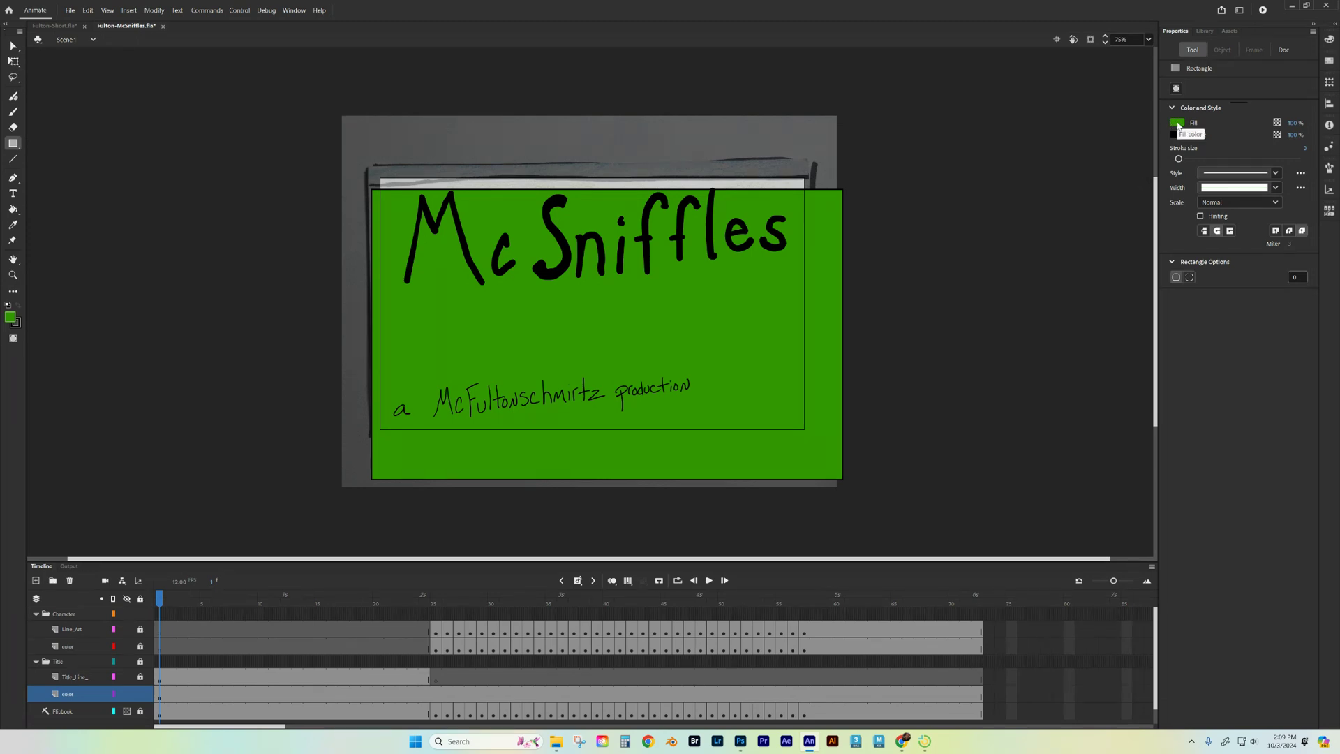
Step: Draw a light cyan rectangle without a stroke as a strip across the top of the title card
left_click(1179, 125)
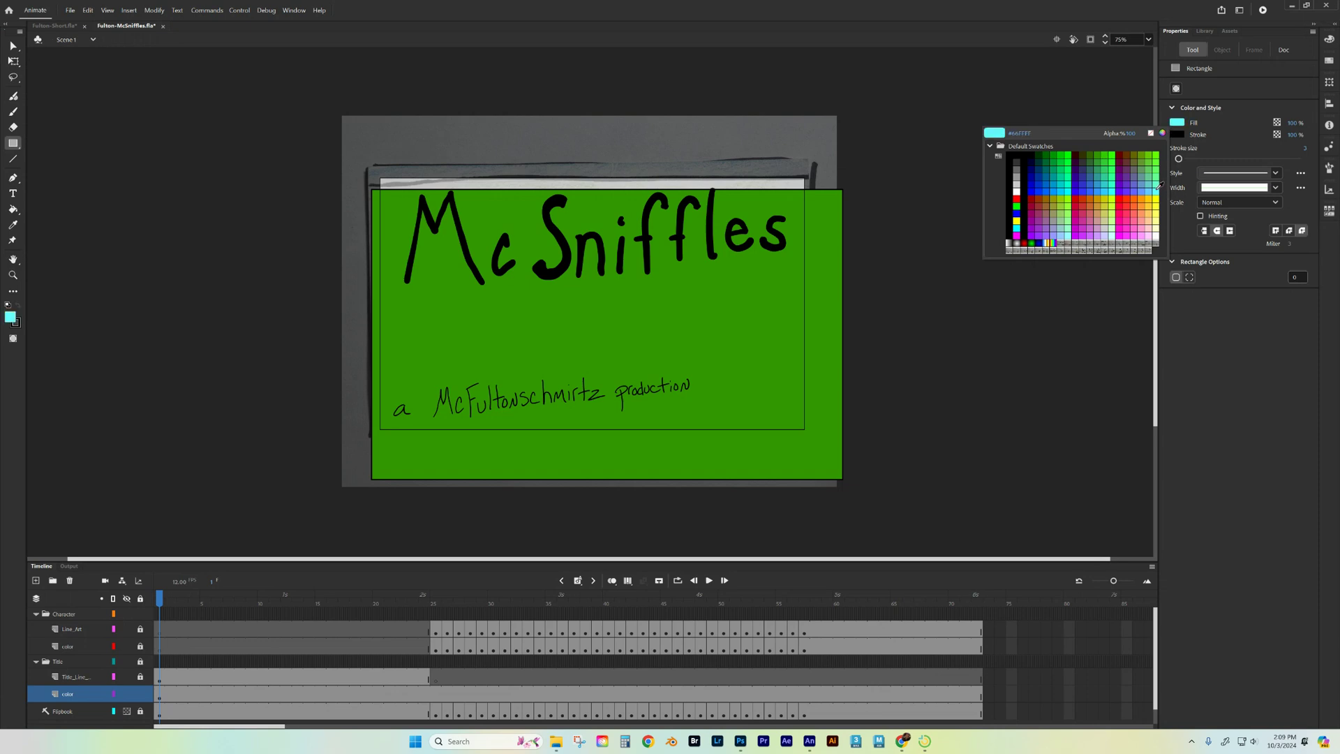
left_click(1158, 186)
left_click(1179, 136)
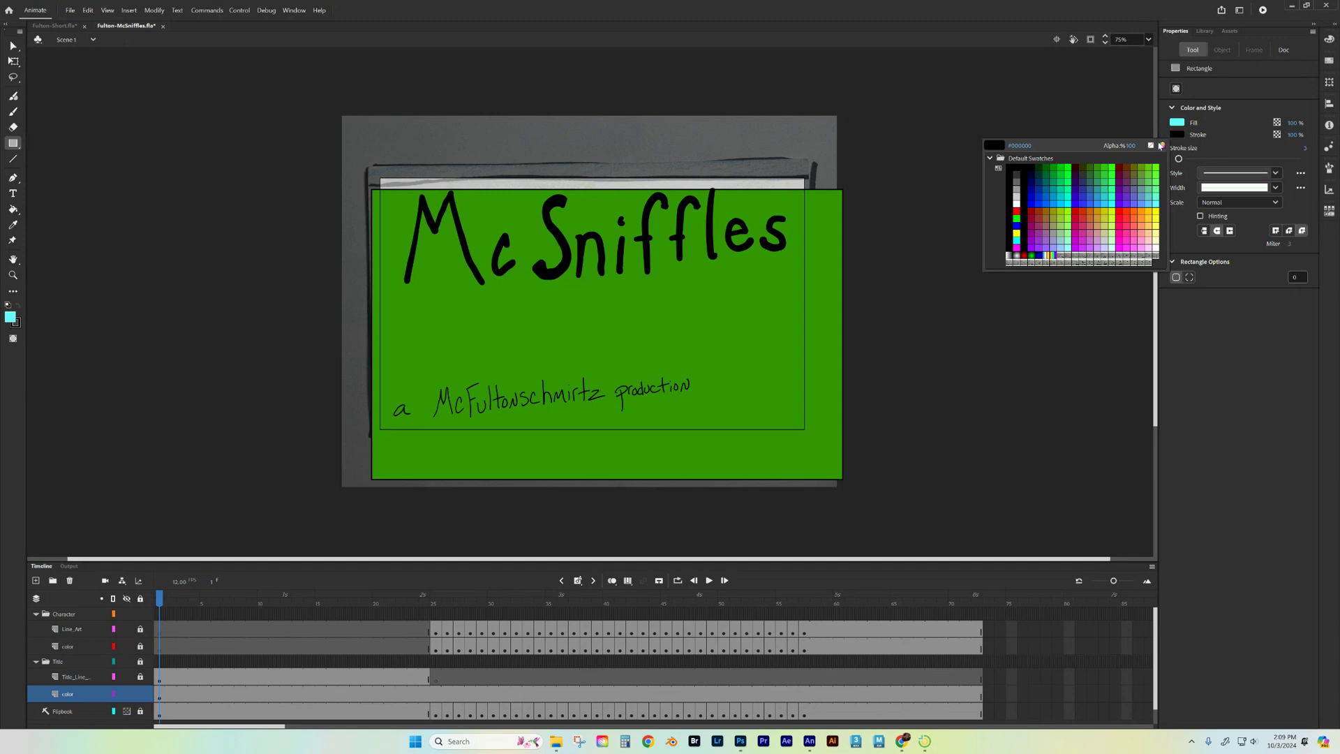
left_click(1152, 146)
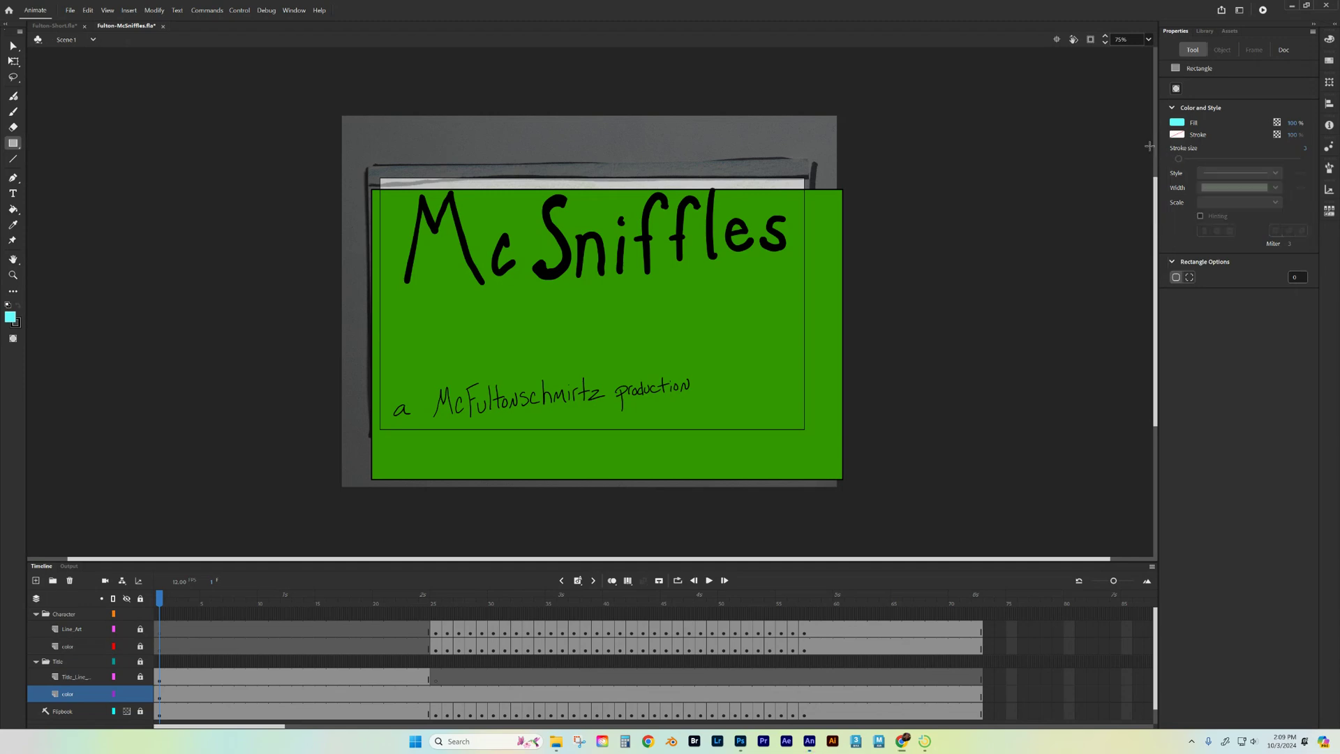
left_click_drag(331, 132, 865, 189)
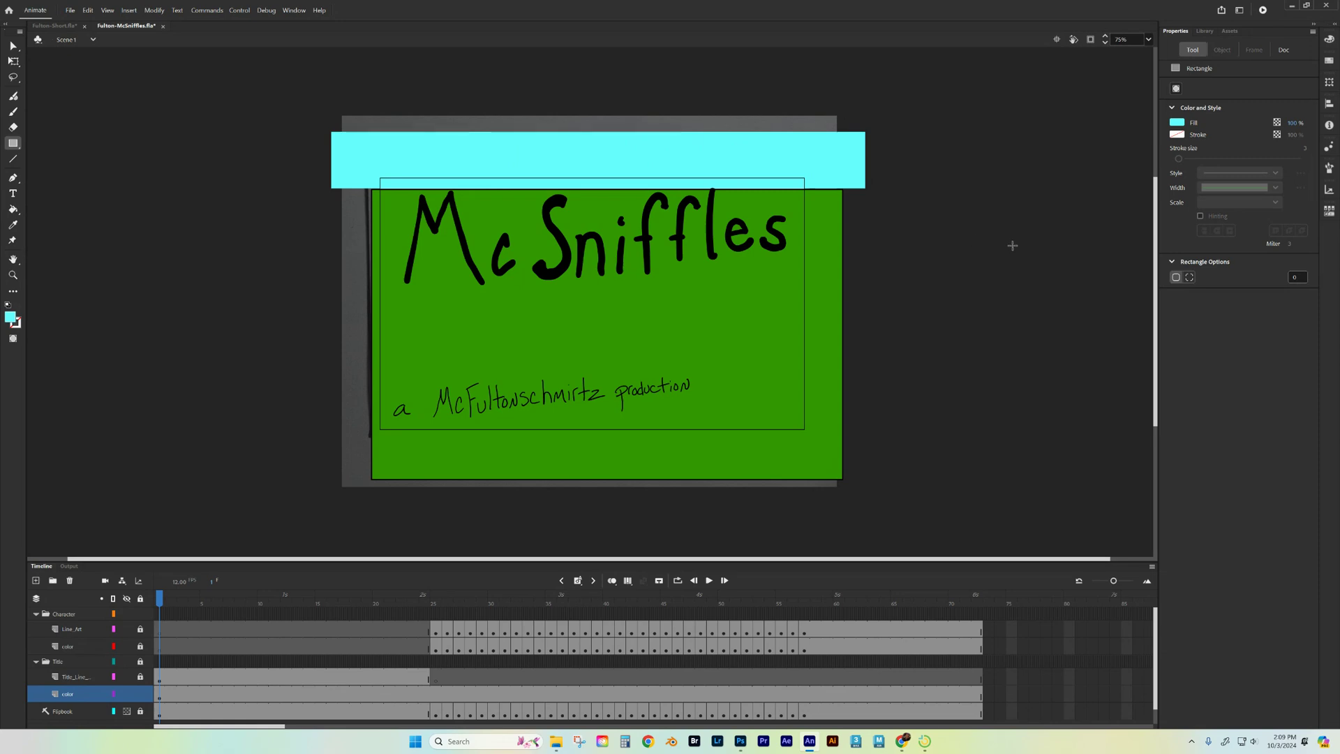
Step: Play back the animation and insert a blank keyframe at frame 25 of the title's color layer
key("Return")
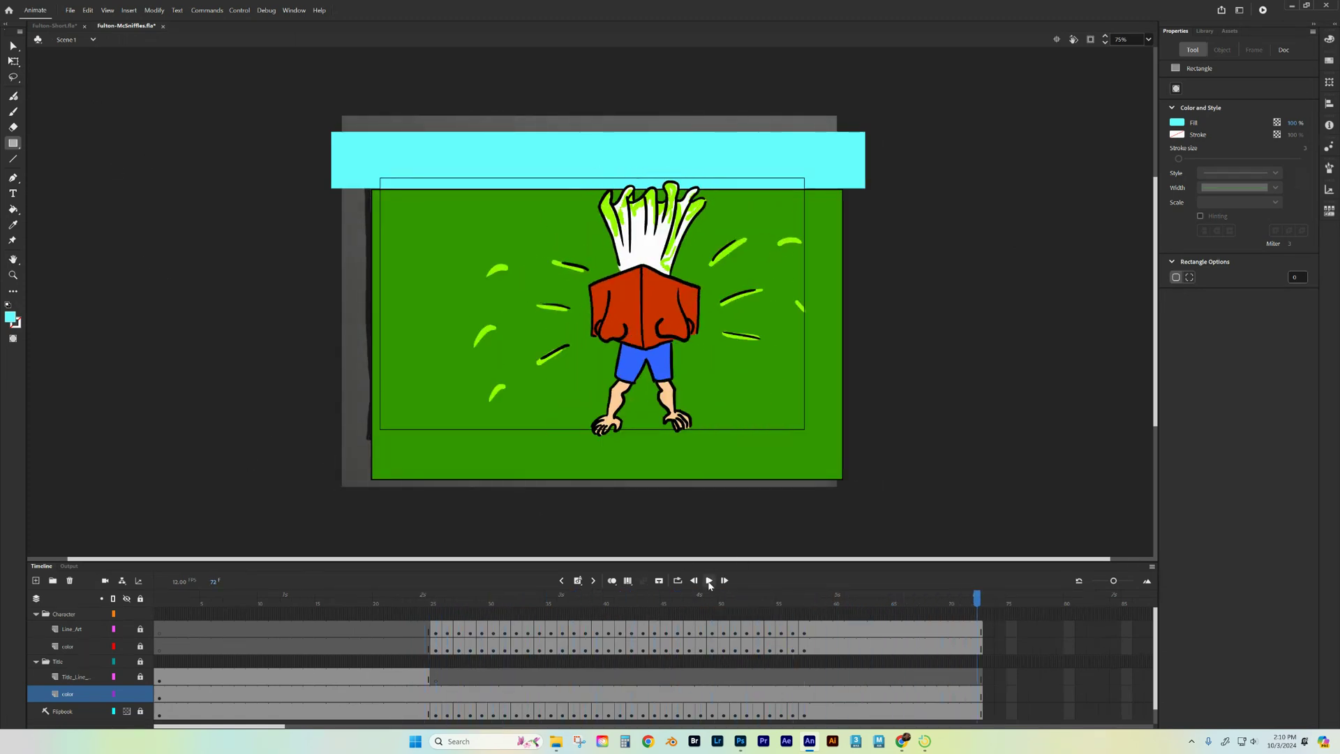
left_click(708, 581)
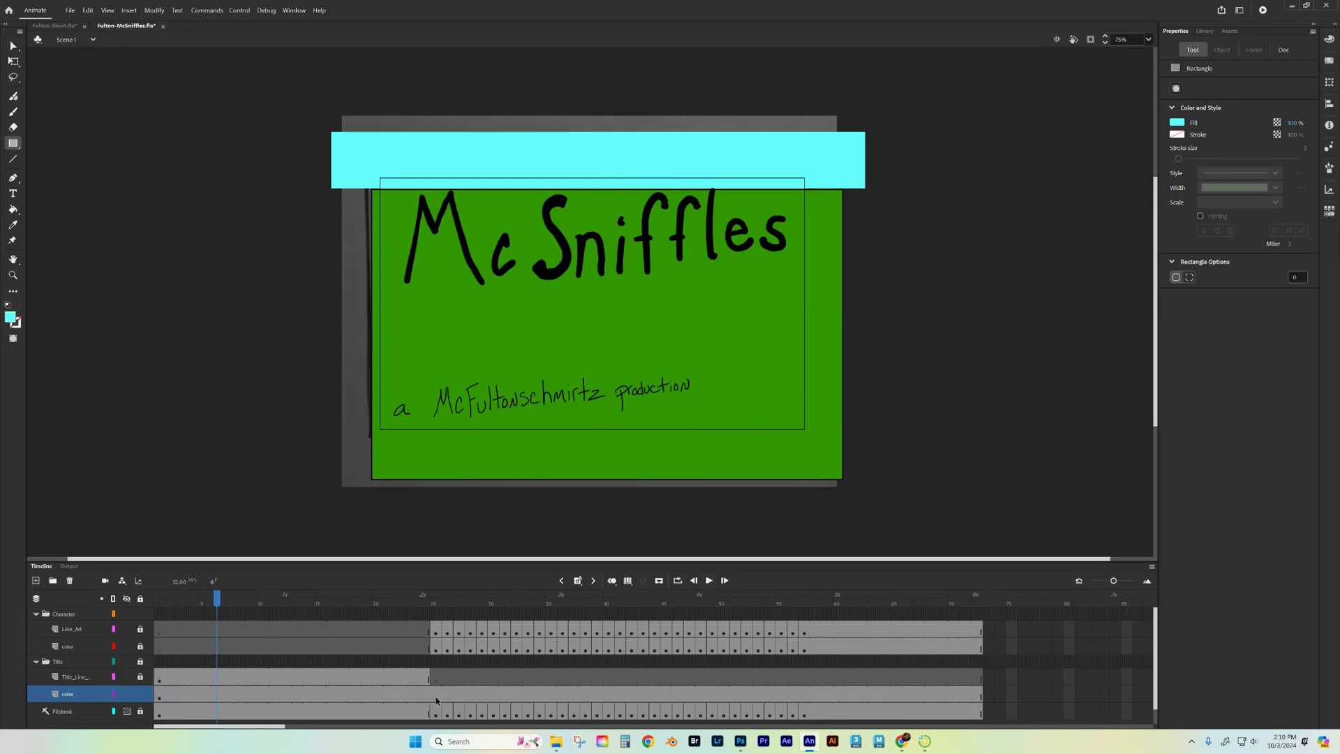
left_click(434, 695)
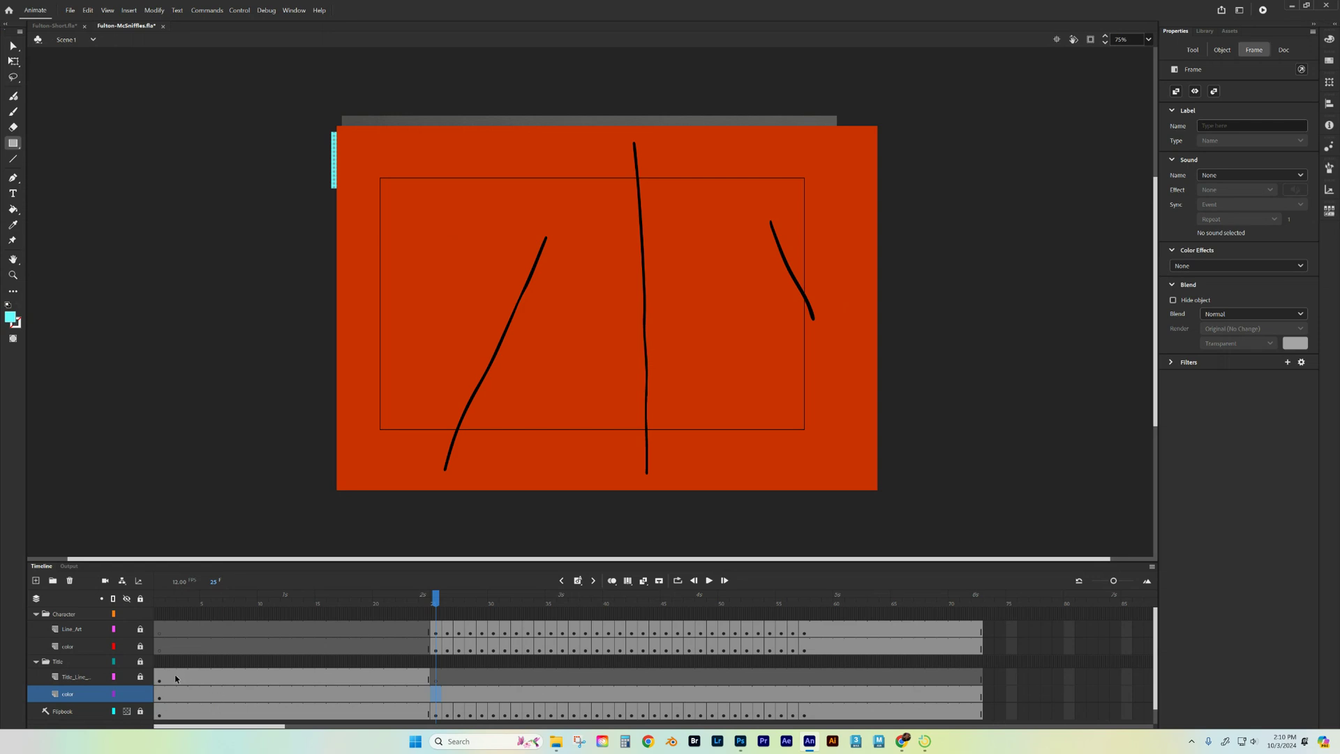
left_click(38, 616)
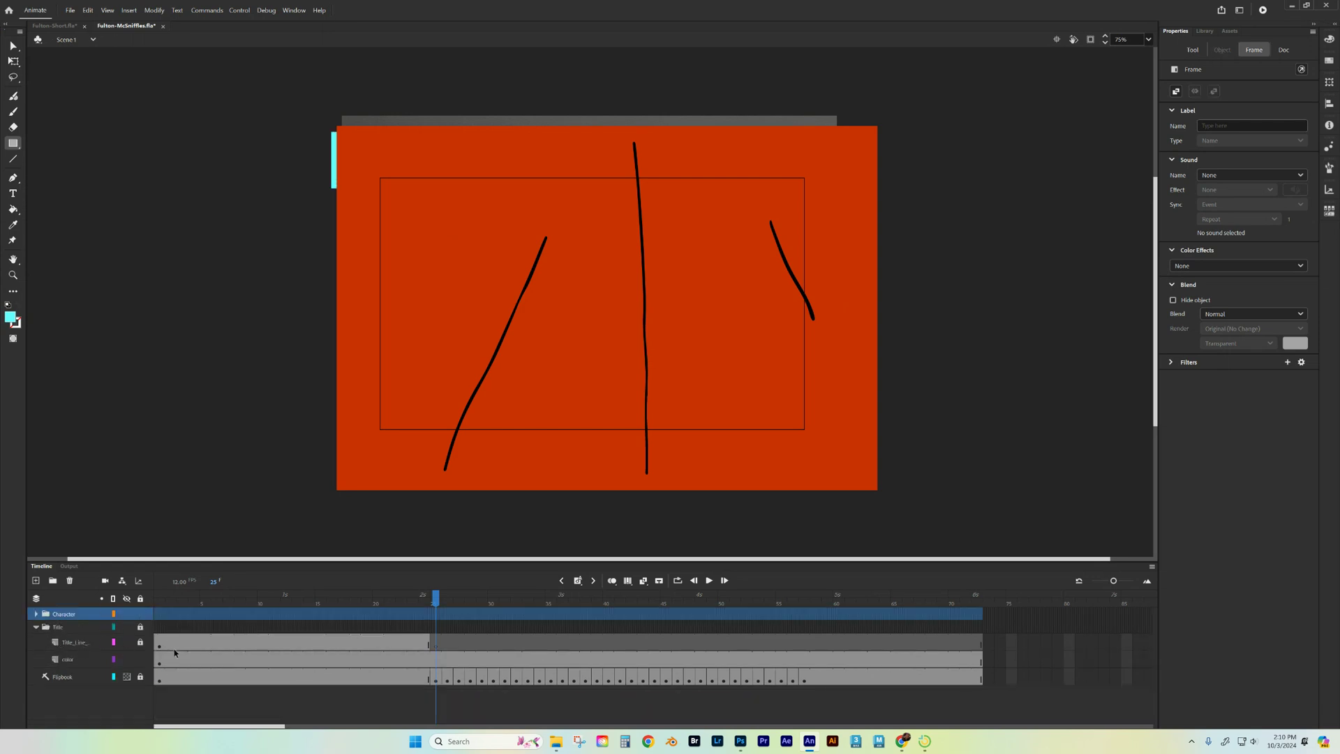
left_click(436, 663)
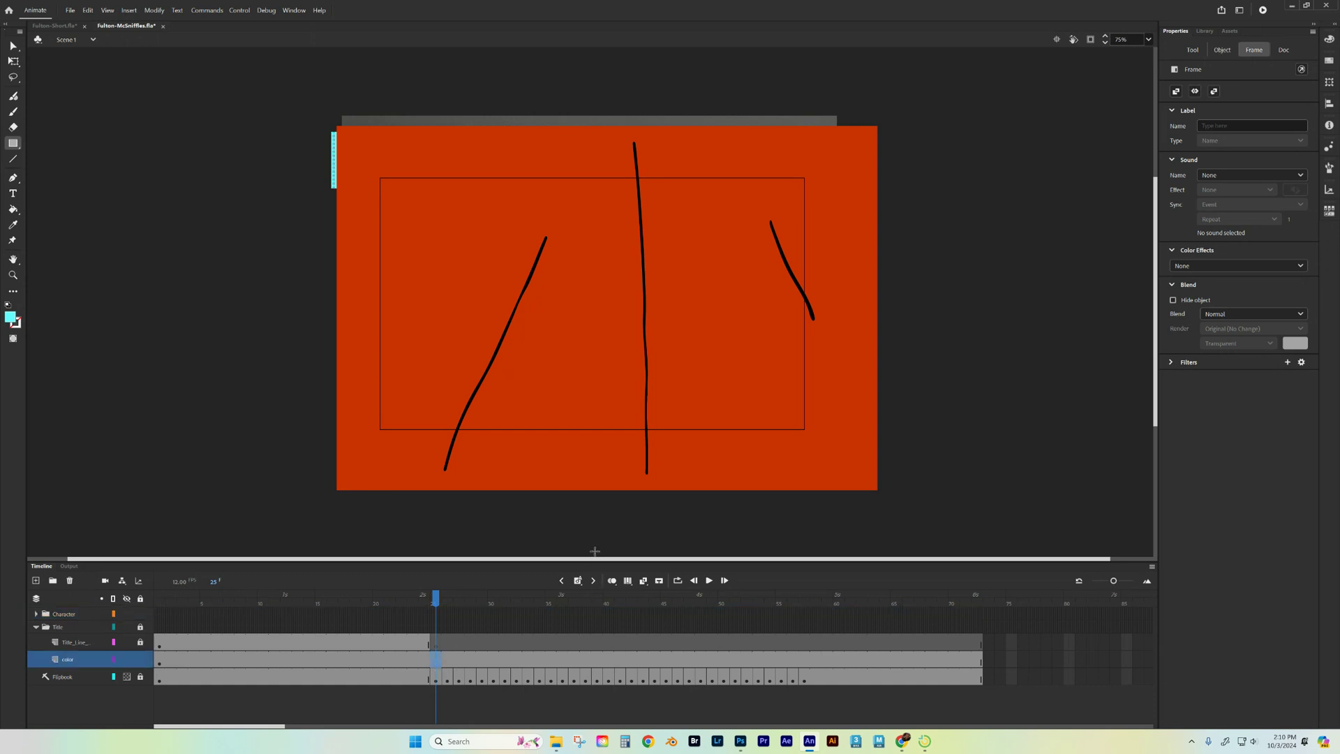
left_click(579, 581)
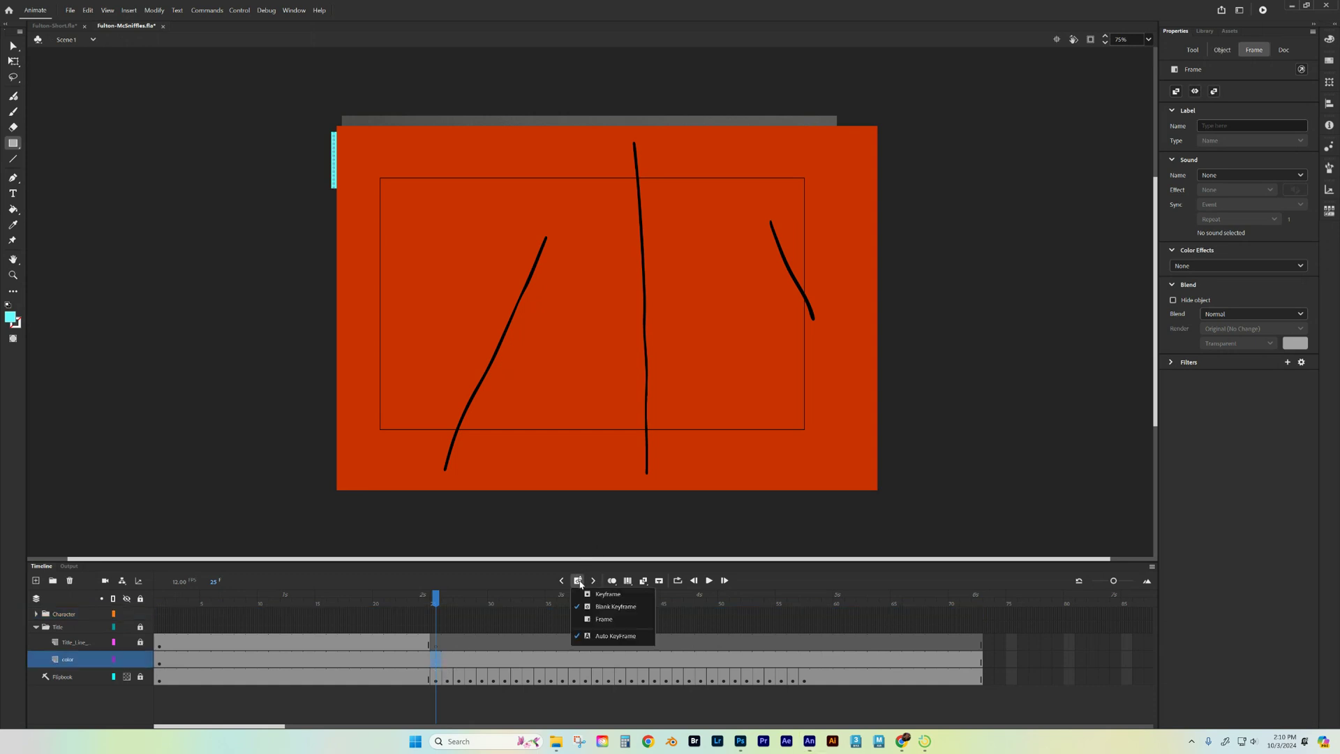
left_click(612, 607)
mouse_move(438, 597)
left_mouse_down()
mouse_move(182, 597)
mouse_move(849, 619)
mouse_move(309, 620)
left_mouse_up()
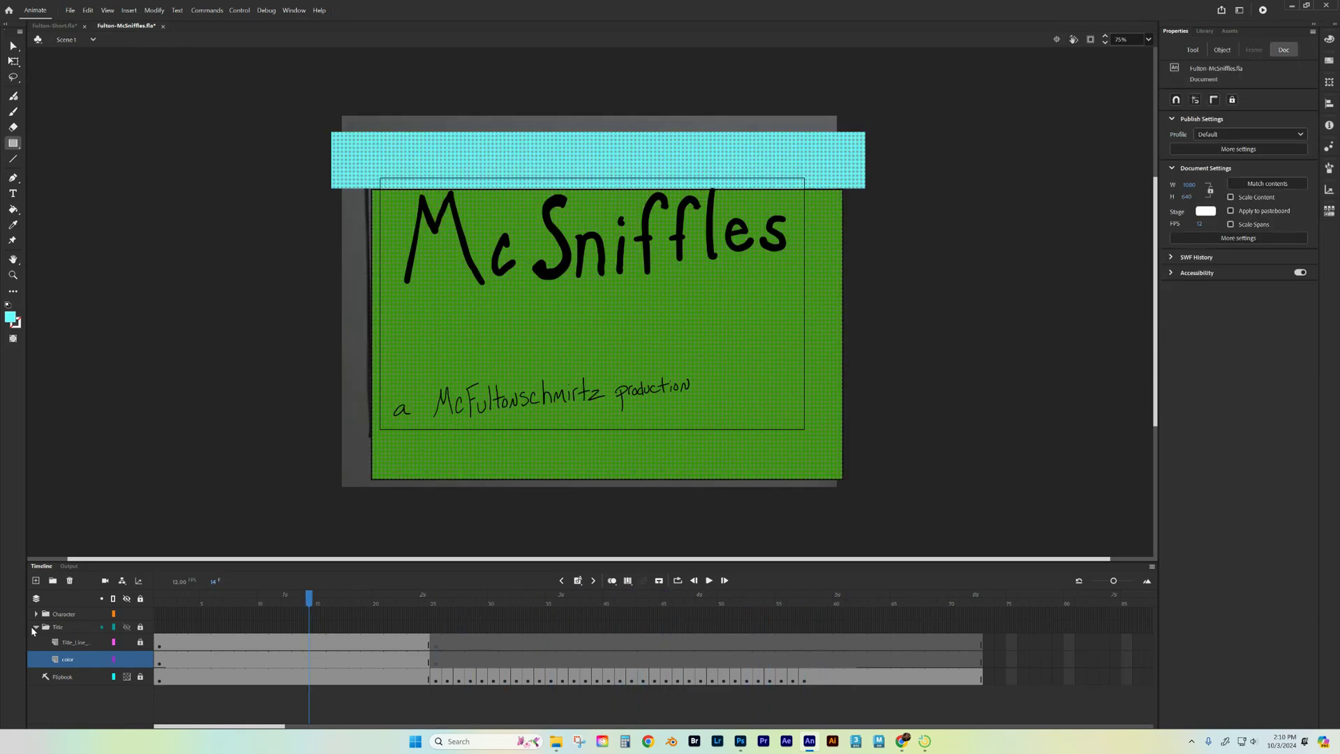
Step: Collapse the Title and Character layer folders
left_click(32, 627)
left_click(35, 628)
left_click(35, 615)
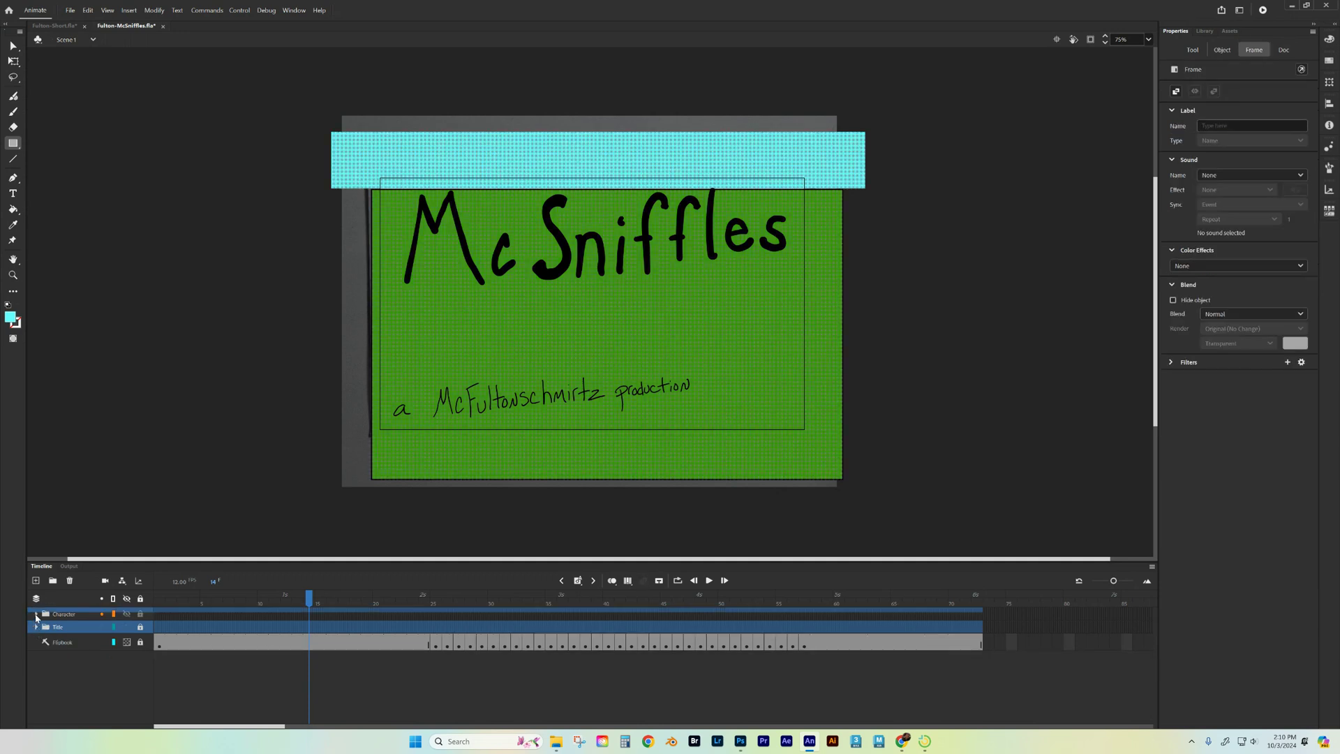
left_click(36, 616)
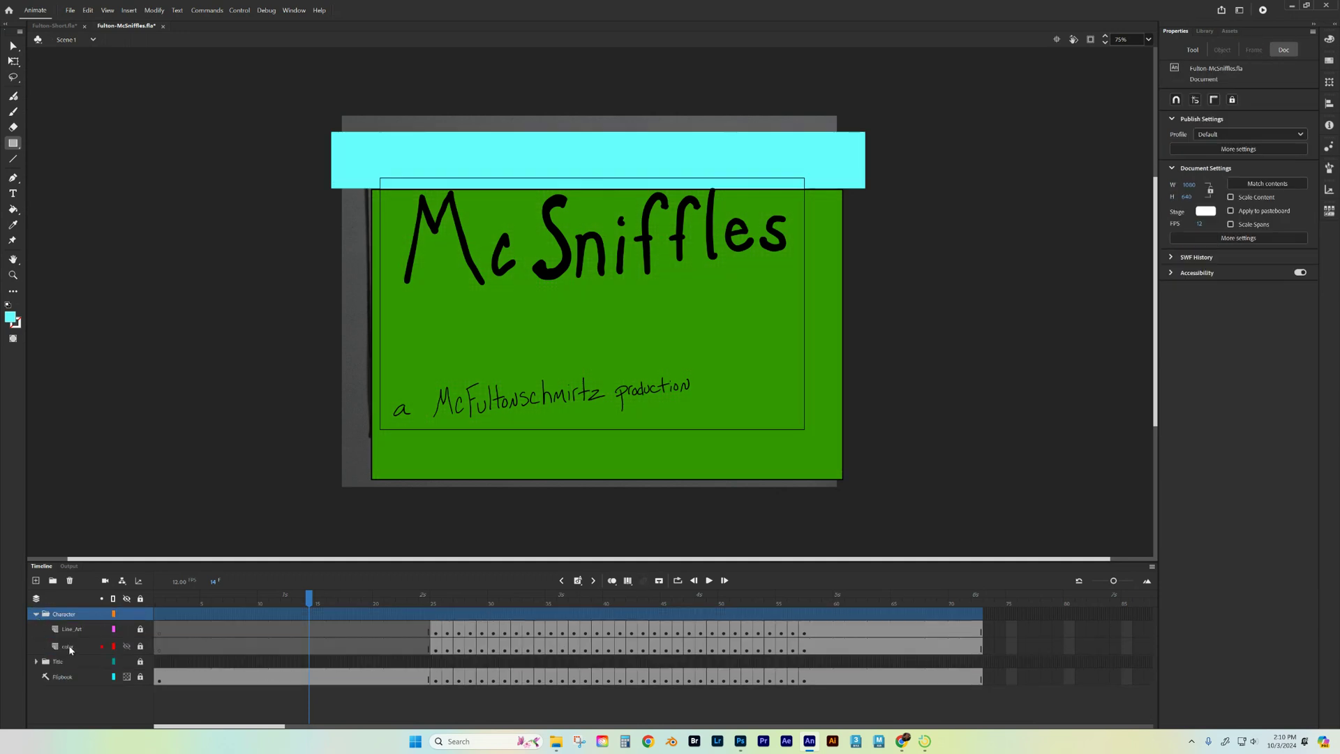
left_click(36, 614)
Step: Add a new layer named Background above the Character folder
left_click(36, 581)
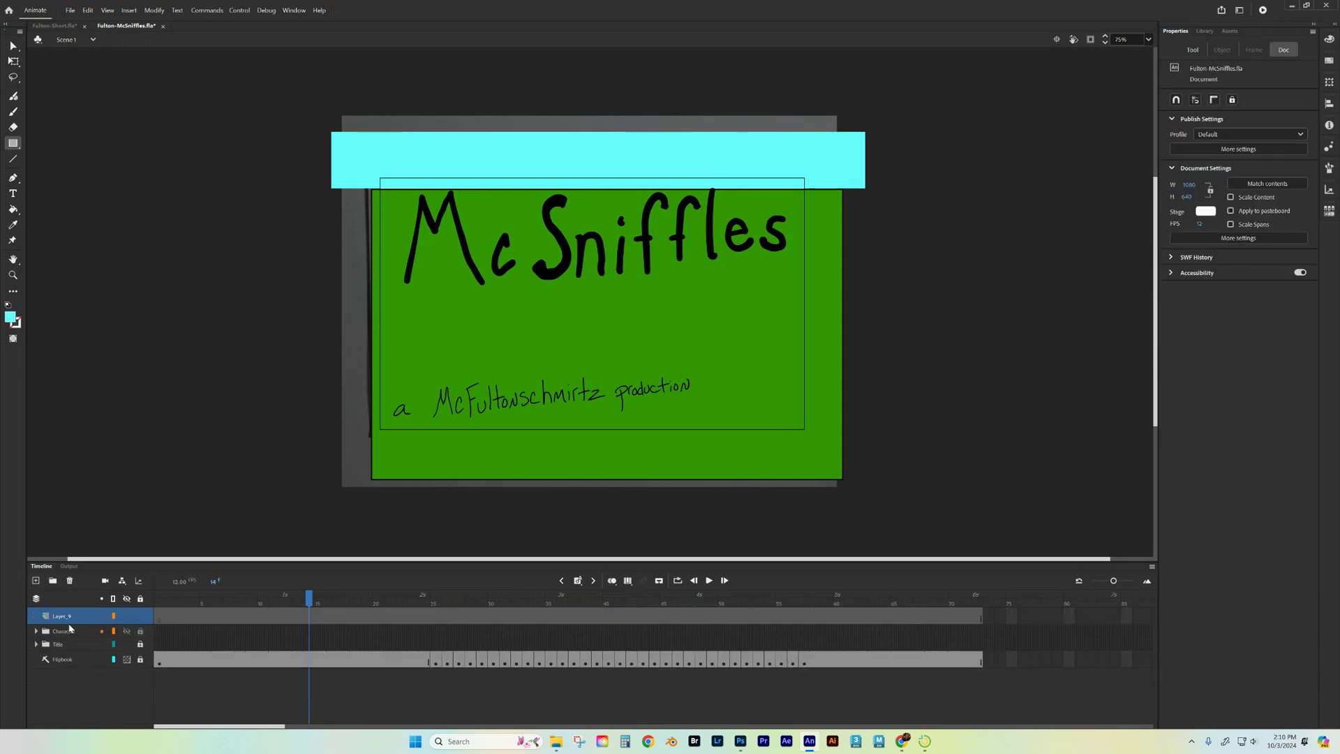
double_click(68, 616)
type("Background")
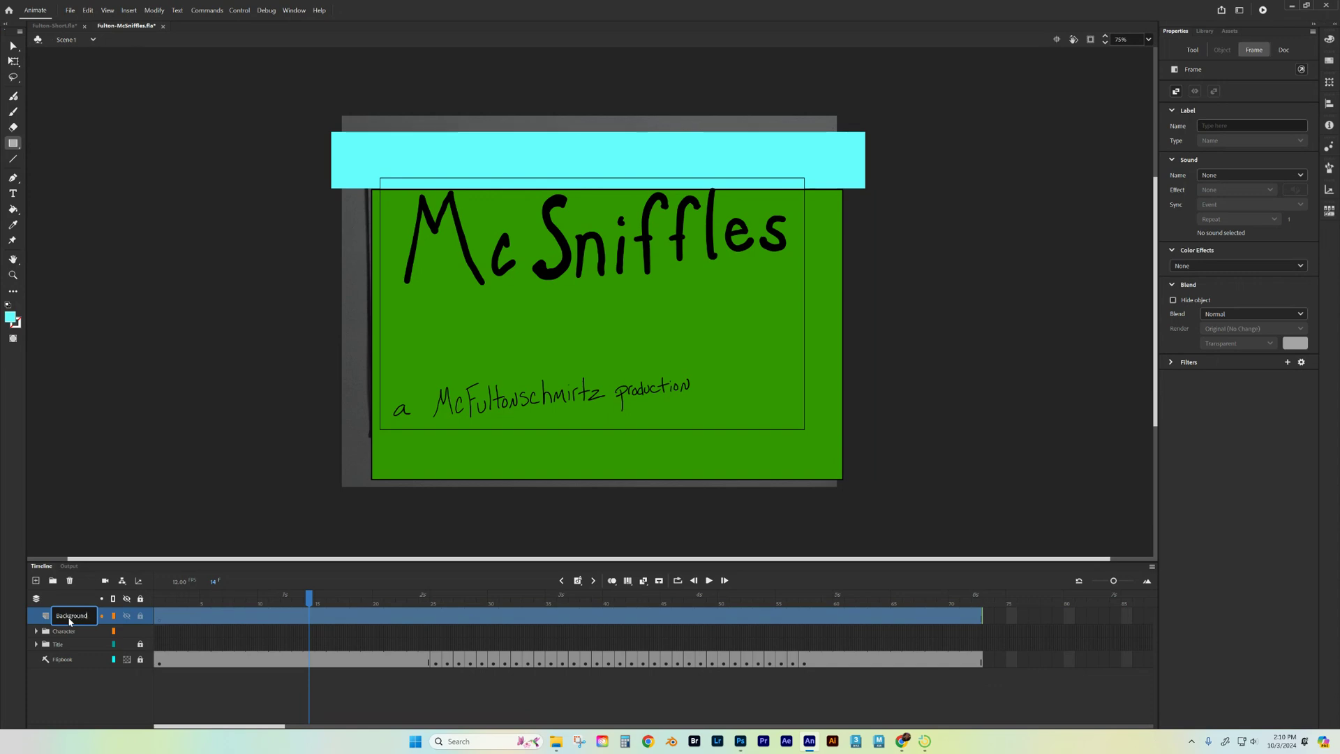
key("Return")
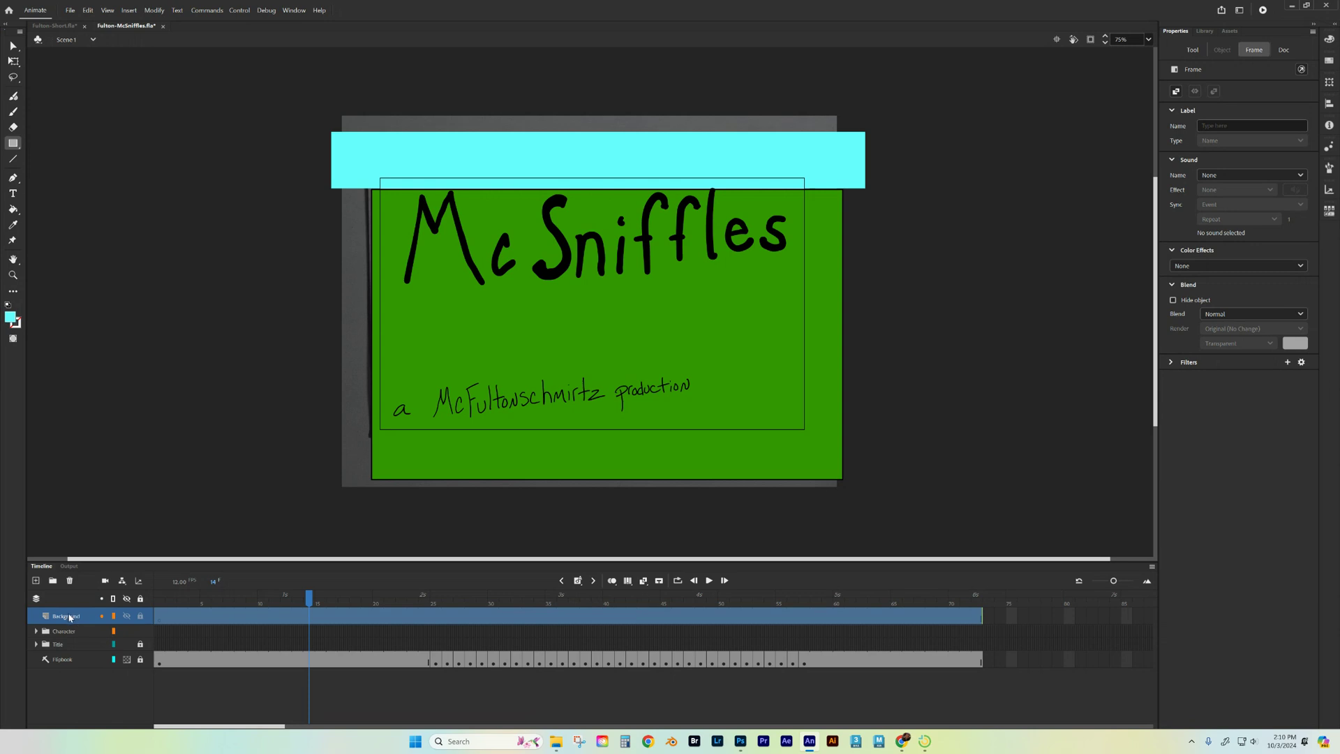
Step: Move the Background layer below the Character folder and expand that folder at frame 25
mouse_move(70, 617)
left_mouse_down()
mouse_move(67, 635)
mouse_move(40, 641)
mouse_move(60, 615)
left_mouse_up()
left_click(58, 633)
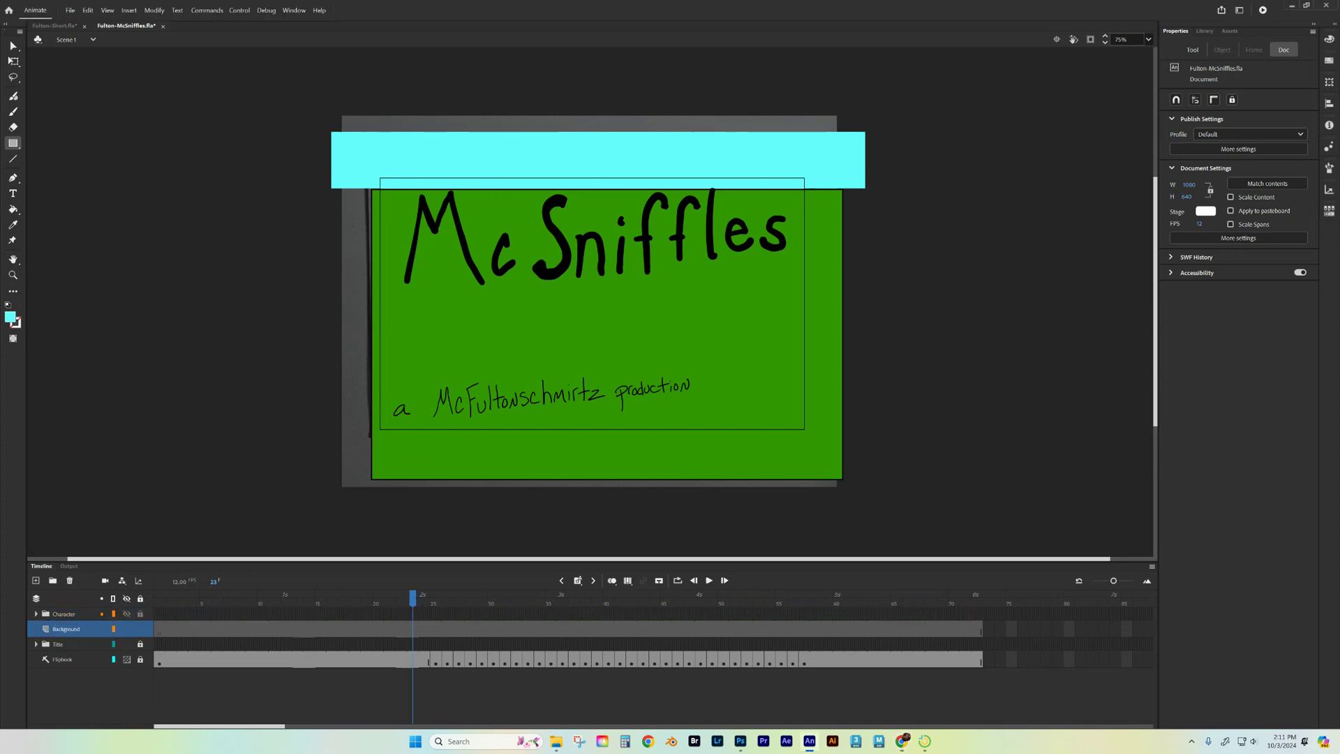
left_click_drag(414, 598, 436, 605)
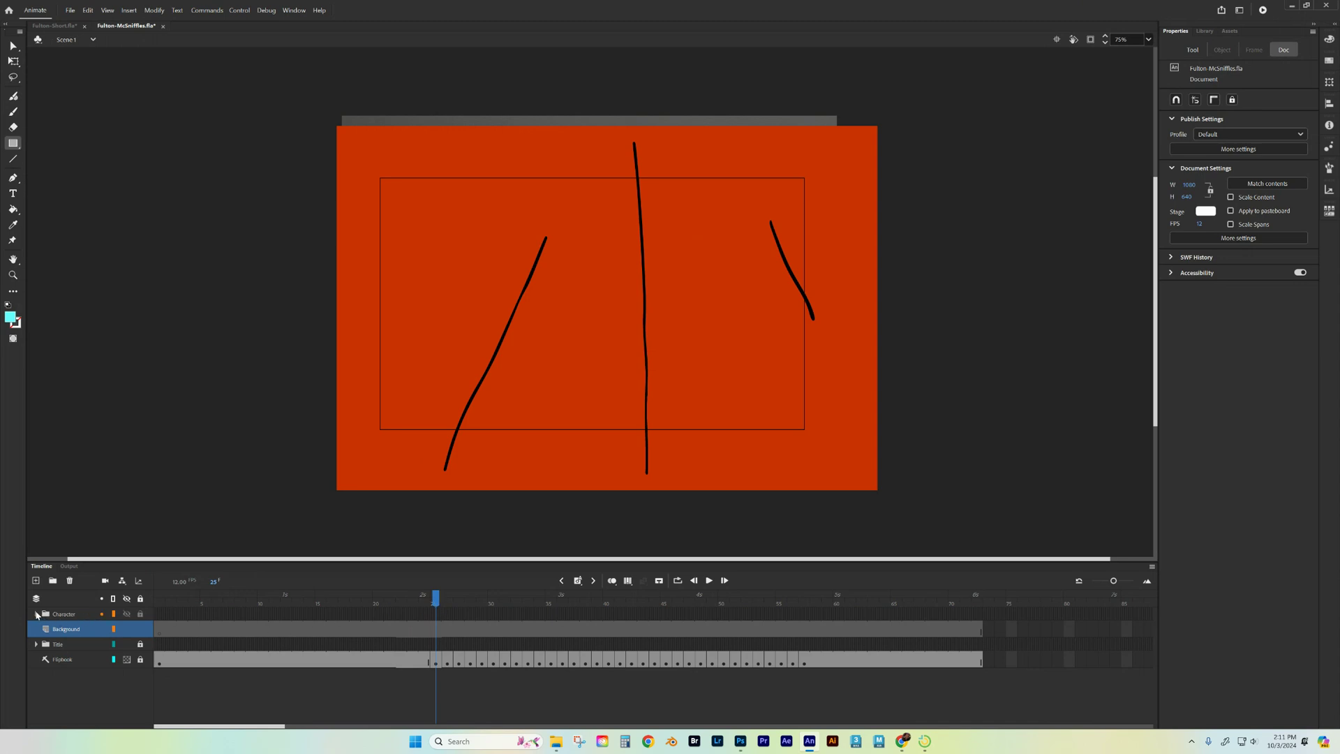
left_click(37, 614)
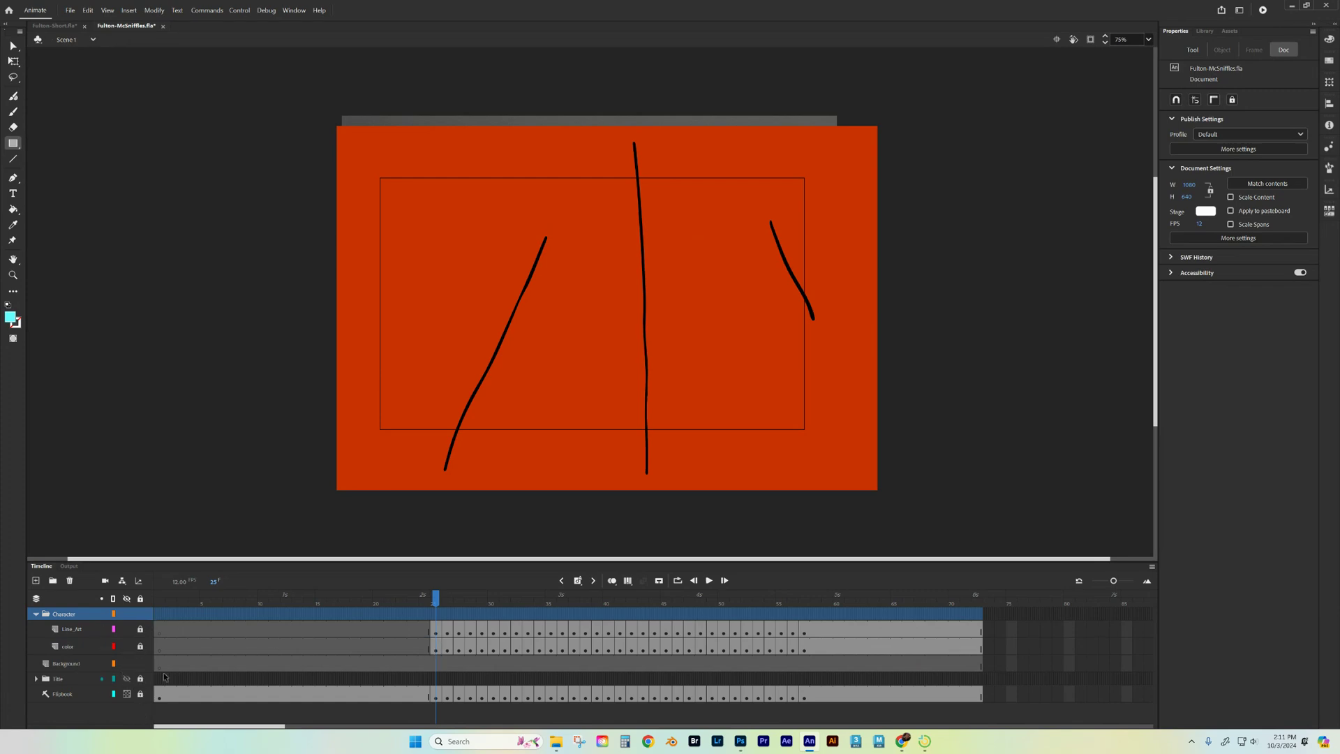
Step: Insert a blank keyframe at frame 26 of the Background layer
left_click(436, 665)
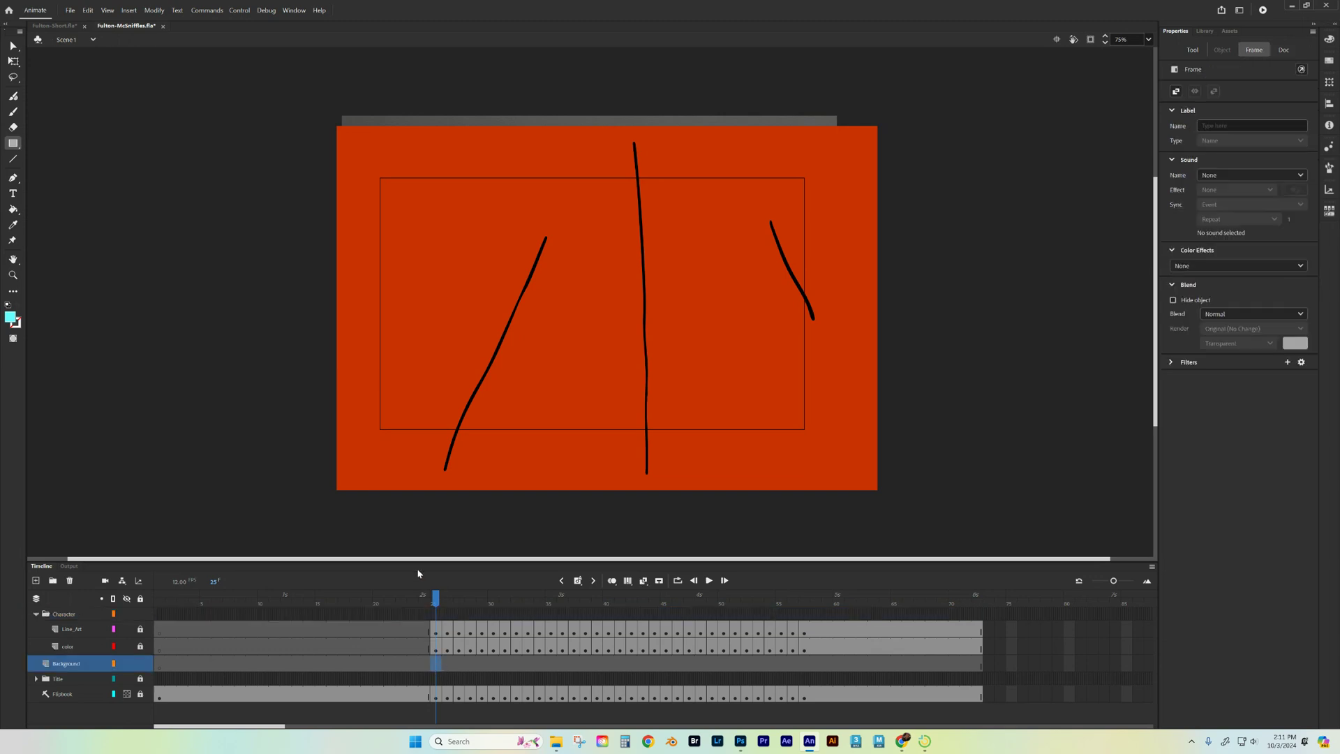
left_click_drag(438, 607, 447, 598)
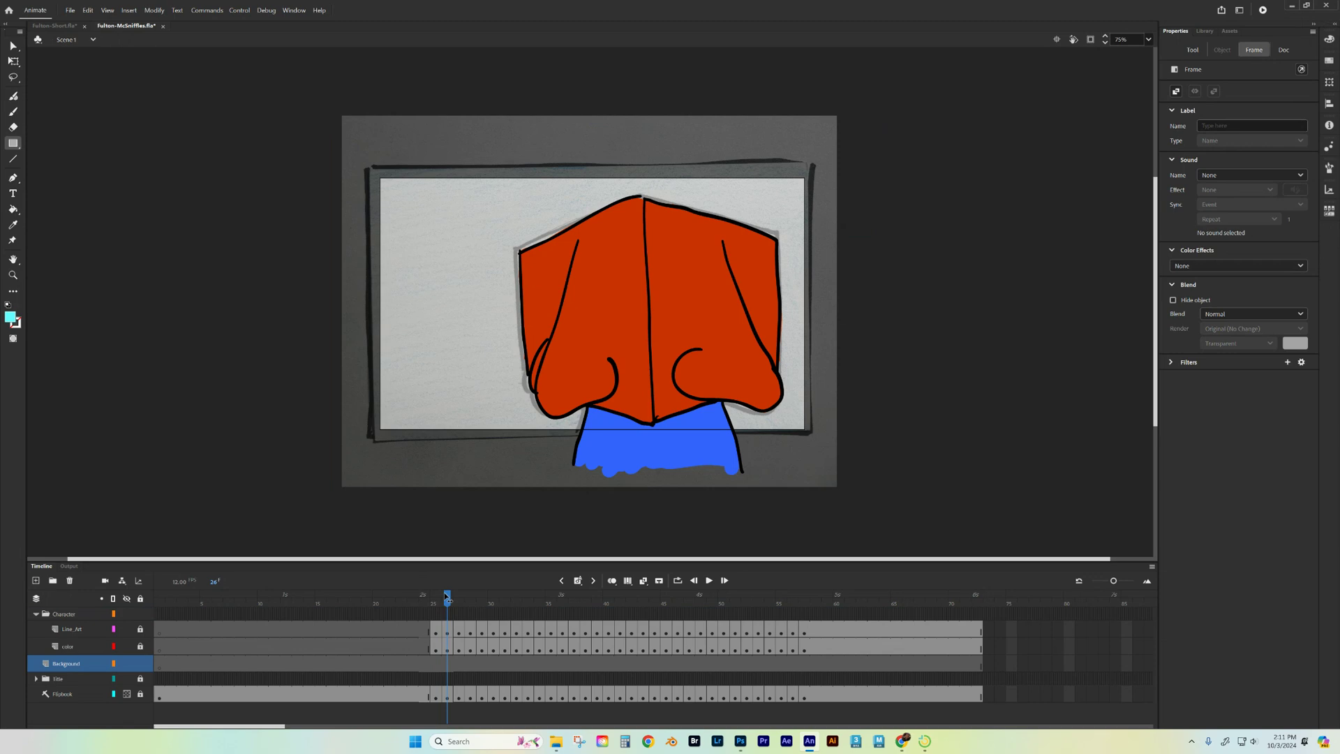
mouse_move(447, 598)
left_mouse_down()
mouse_move(508, 598)
mouse_move(447, 599)
left_mouse_up()
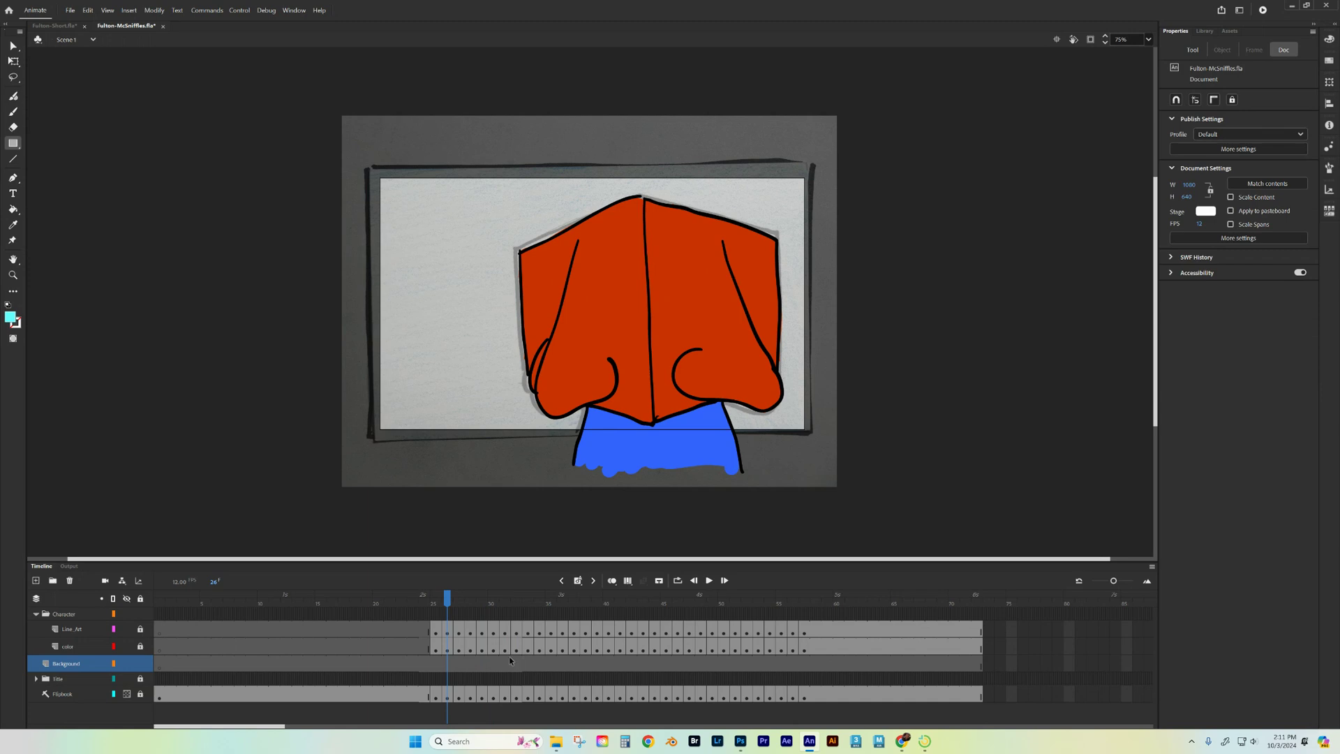
left_click(448, 666)
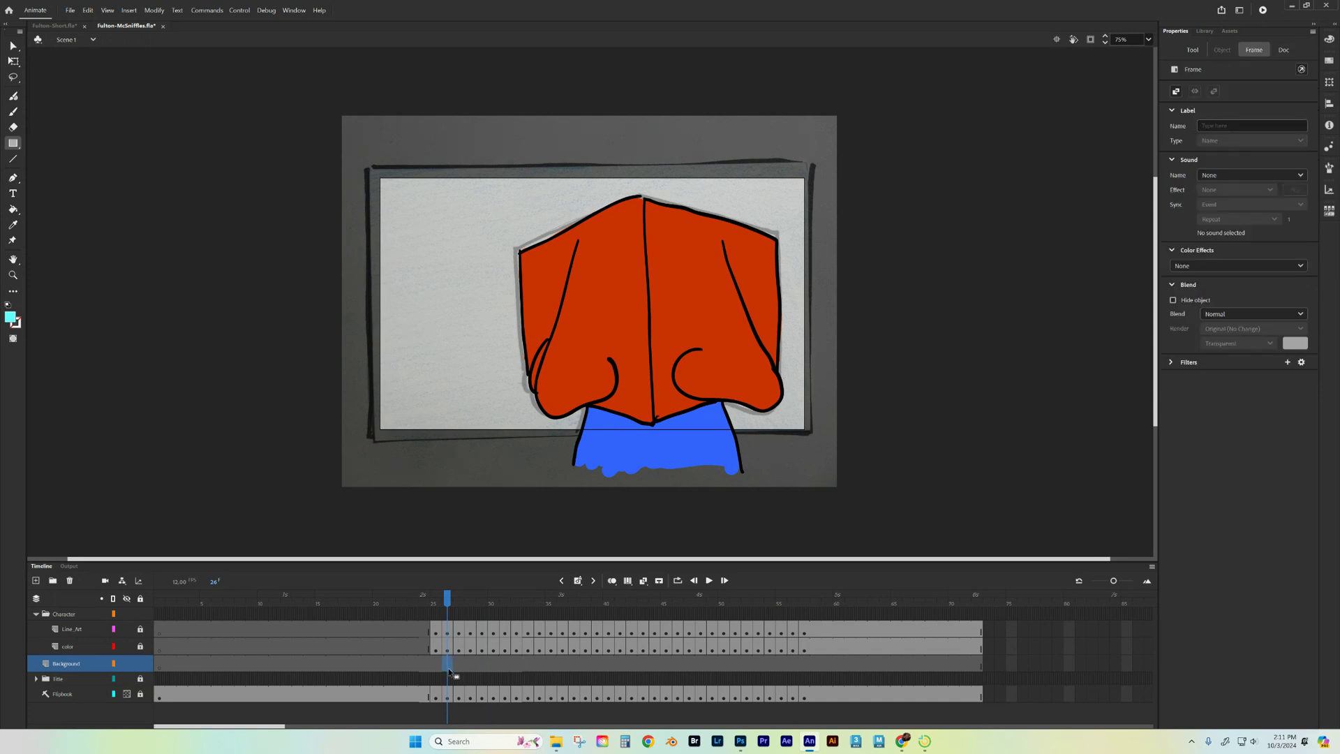
left_click(578, 582)
Step: Draw a light cyan rectangle without a stroke that covers the whole stage behind the character
left_click(17, 145)
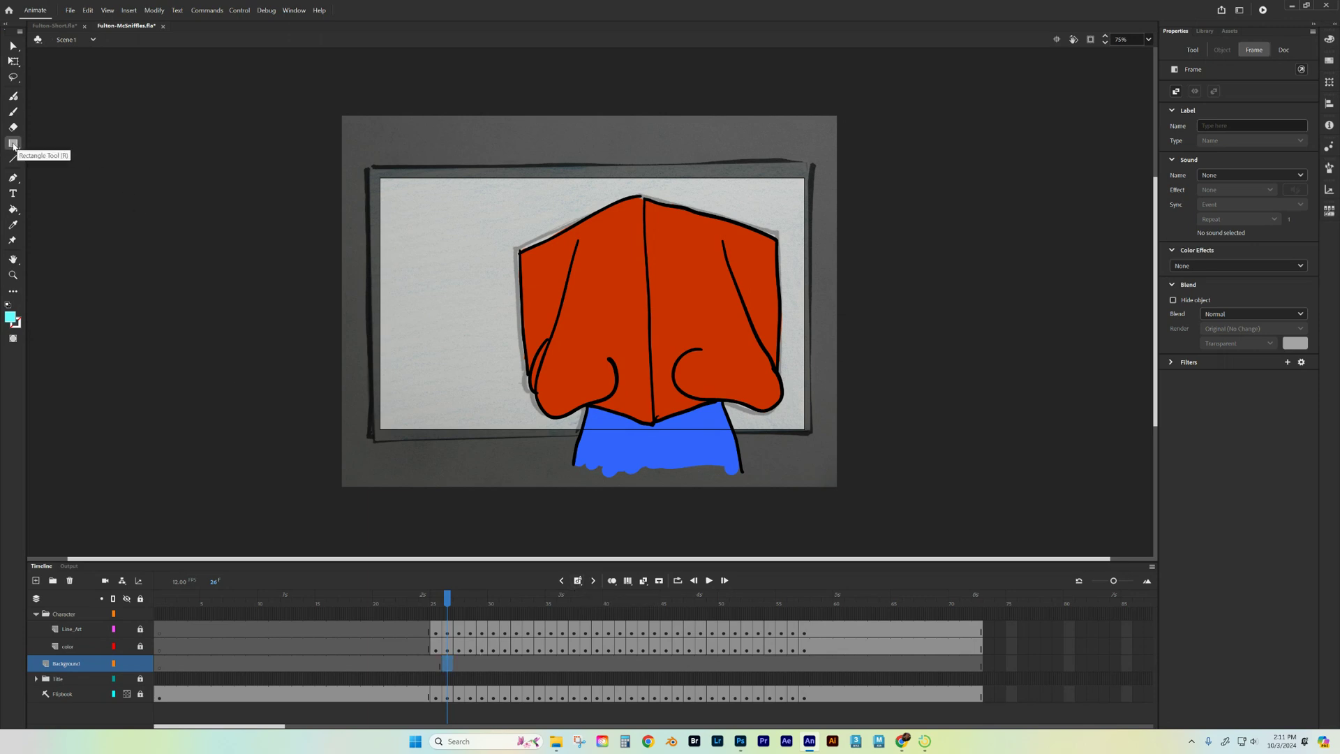
left_click(1199, 53)
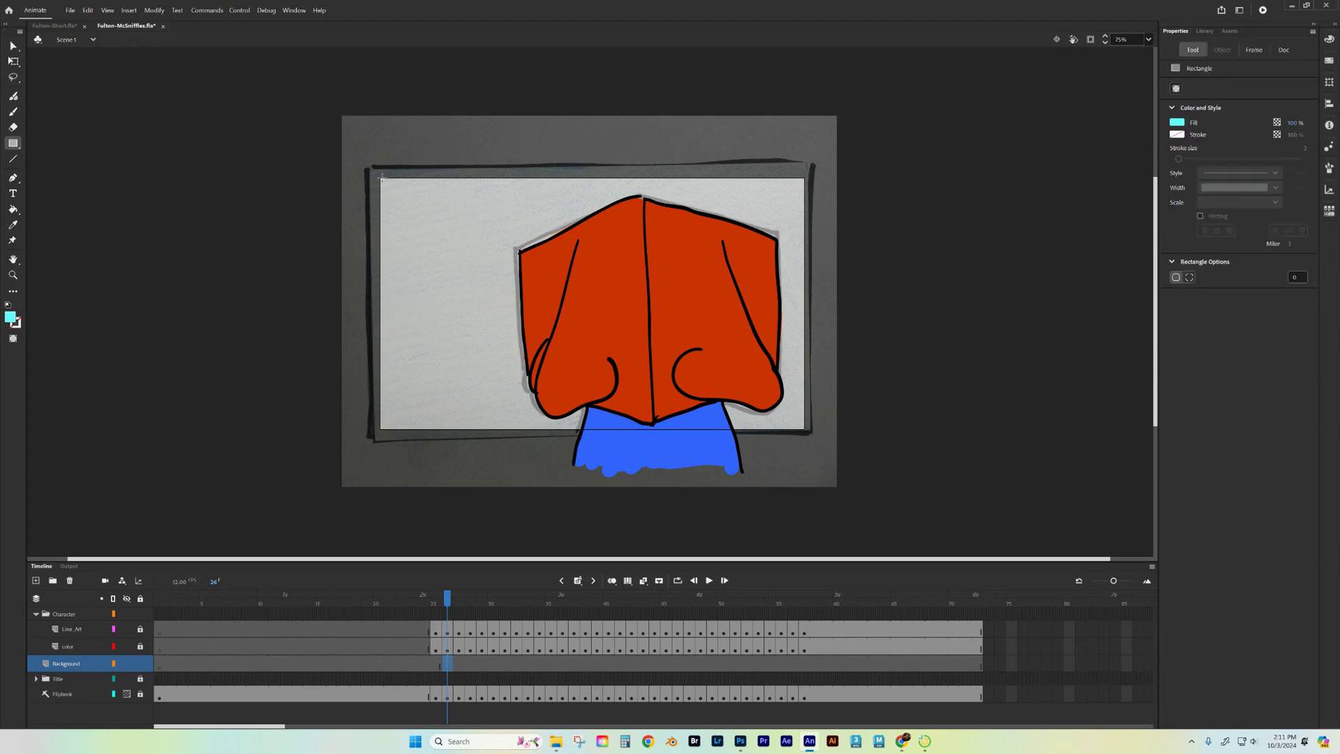
left_click_drag(379, 176, 809, 439)
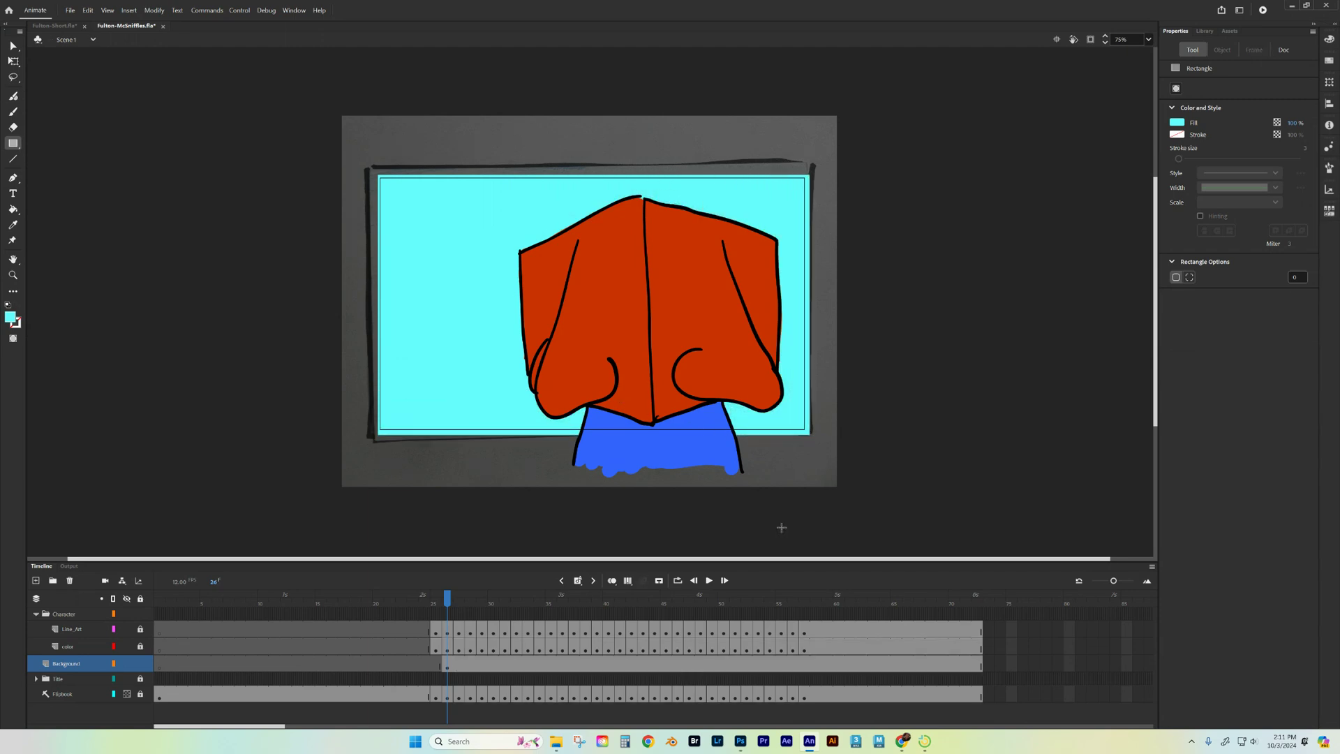
Step: Insert a blank keyframe at frame 27 of the Background layer and undo the rectangle drawn there
left_click(456, 670)
key("F7")
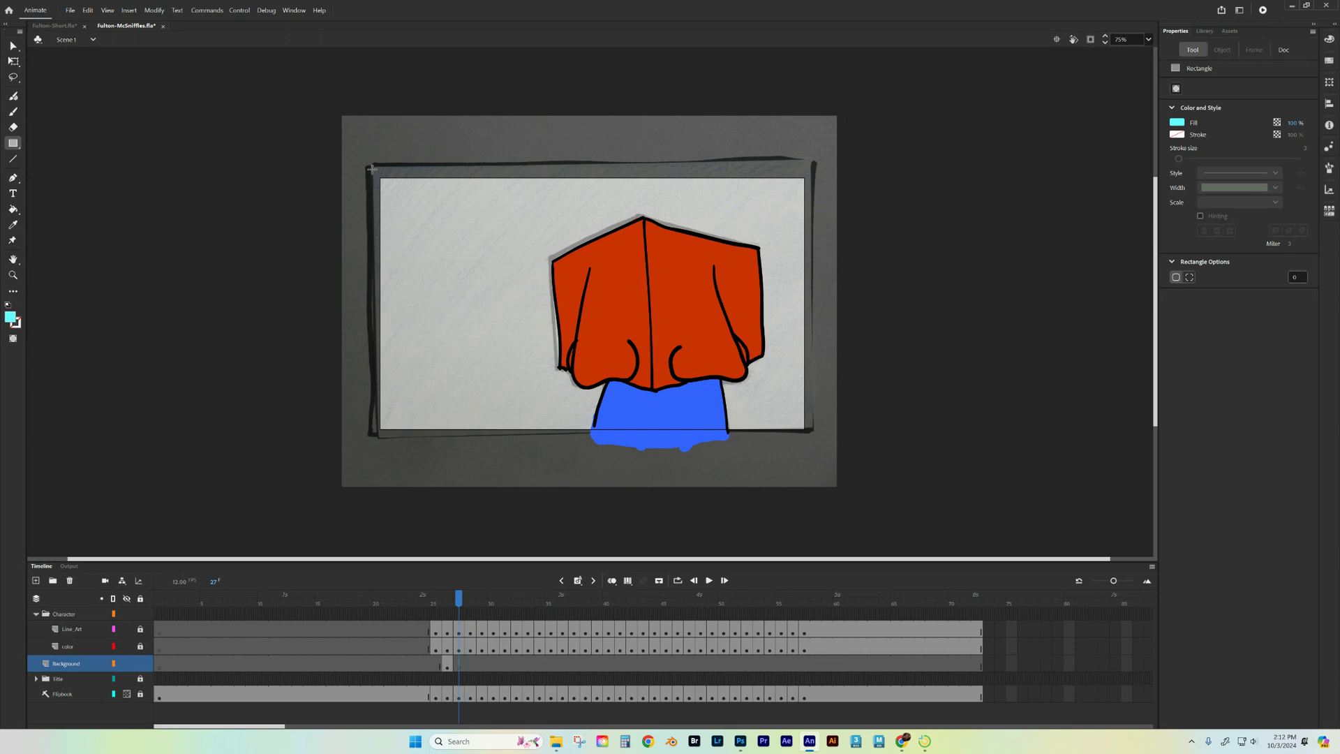
left_click_drag(371, 169, 562, 414)
key("ctrl+z")
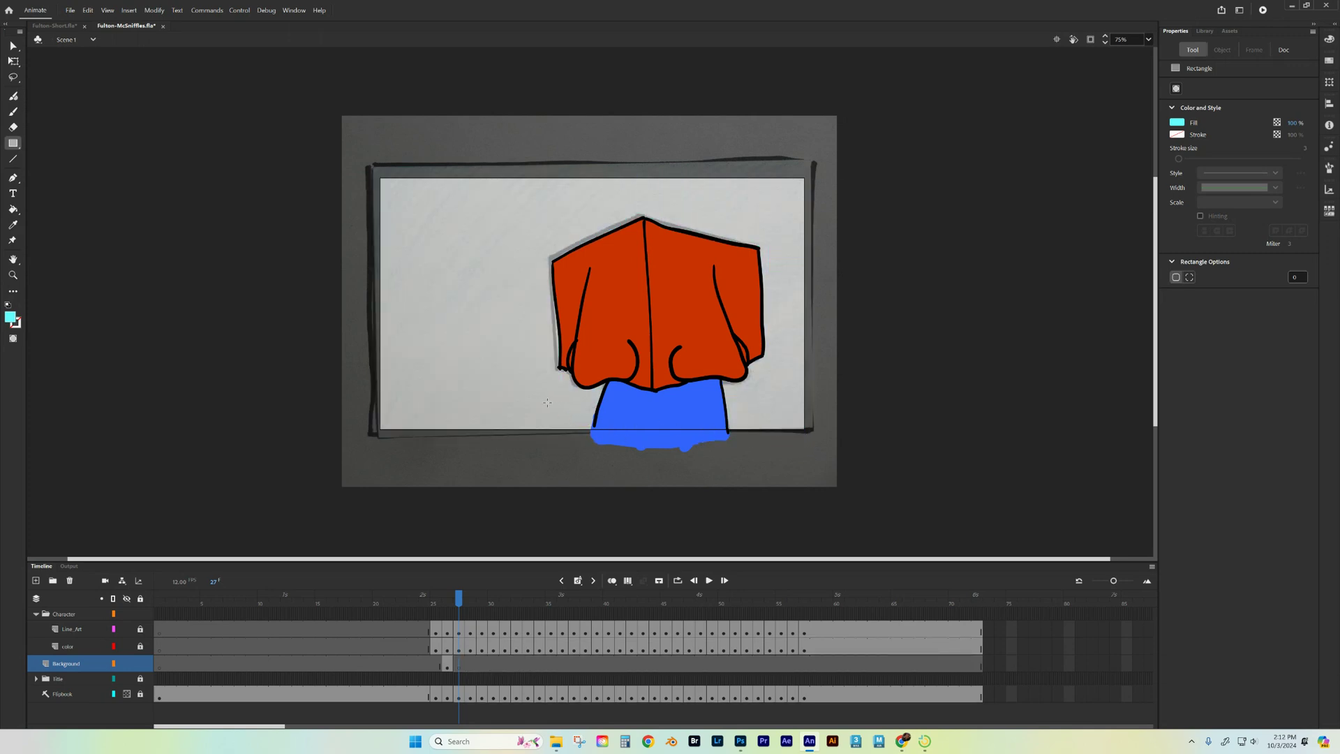
Step: Insert a regular frame at frame 27 of the Background layer
right_click(459, 668)
left_click(463, 671)
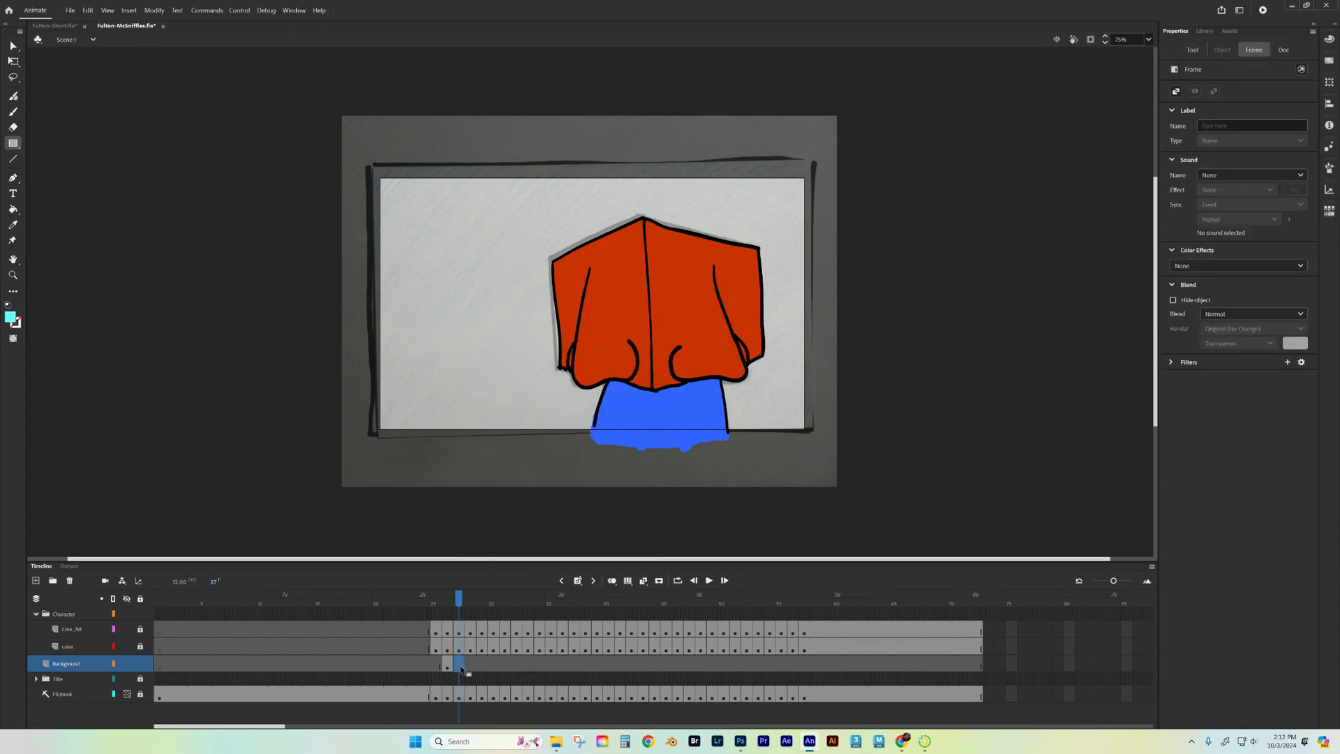
left_click(583, 584)
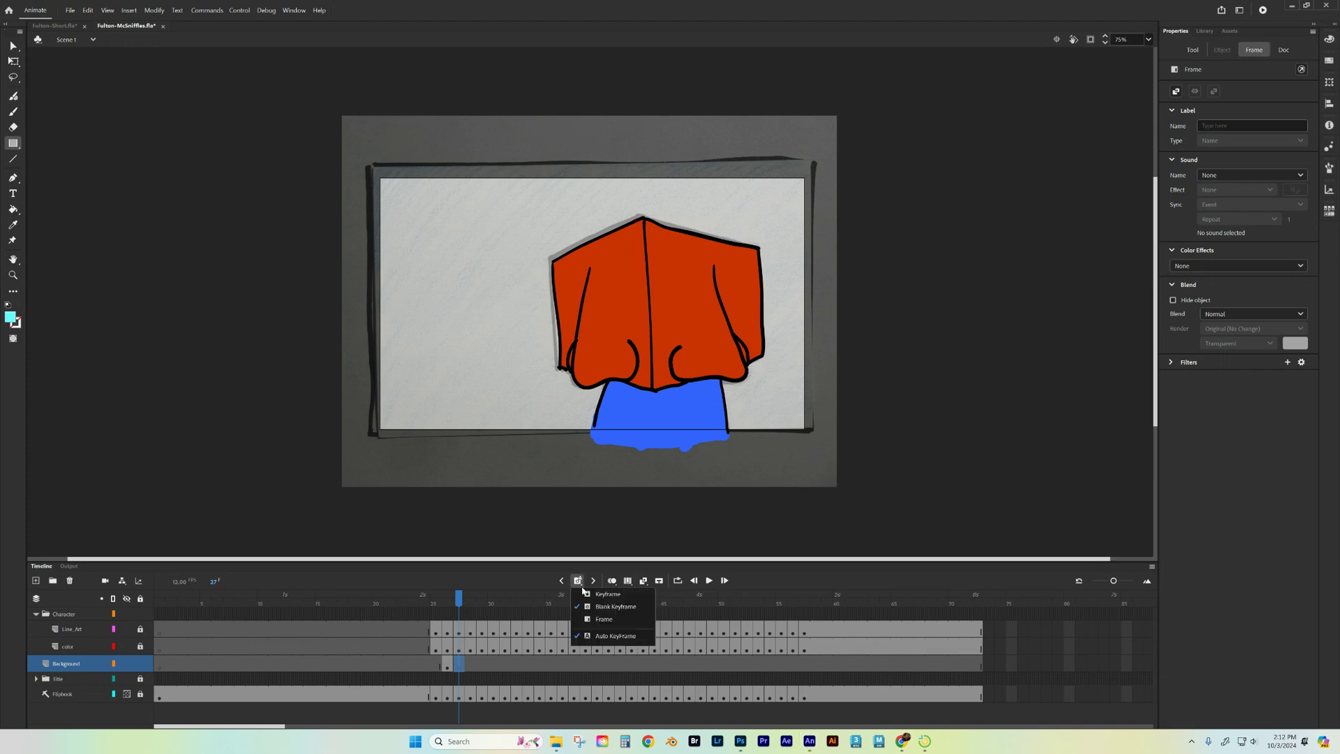
left_click(599, 622)
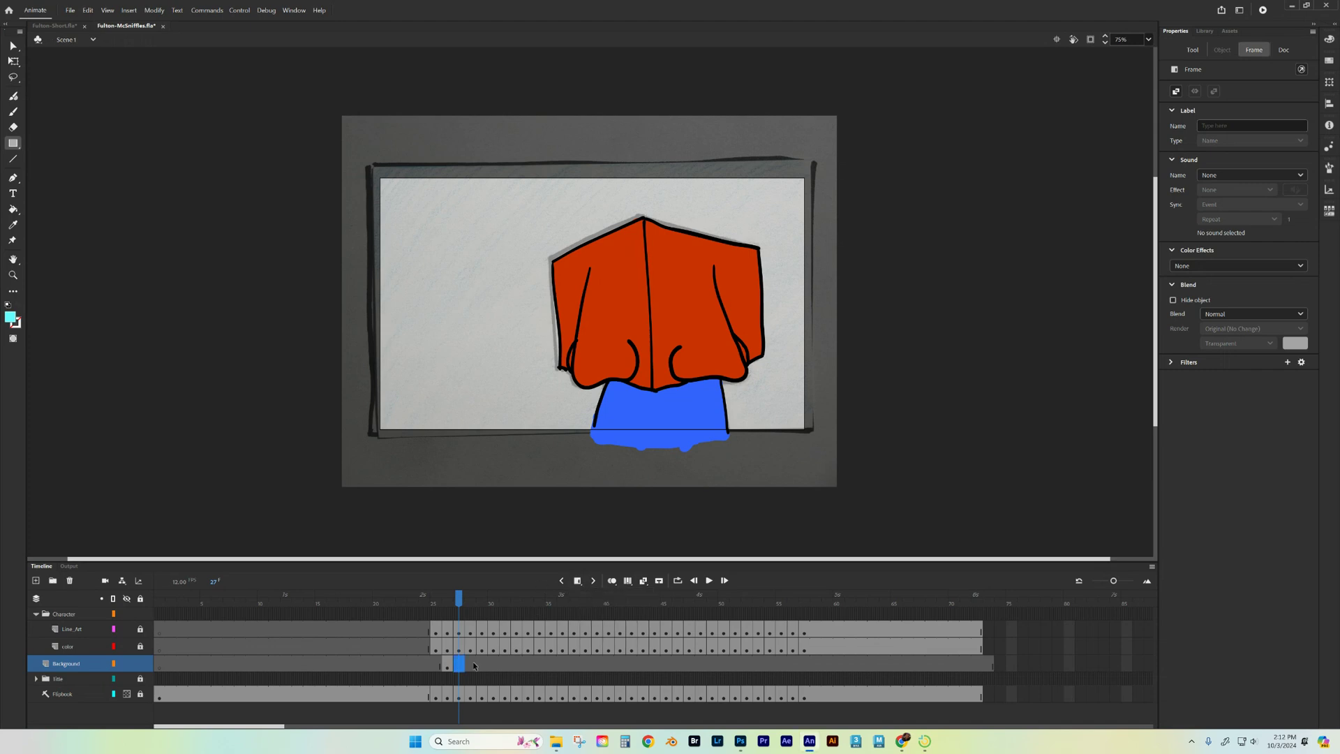
Step: Shift the Background layer's blank keyframe from frame 27 to frame 31, holding the full cyan rectangle through frame 30
left_click_drag(461, 666, 471, 669)
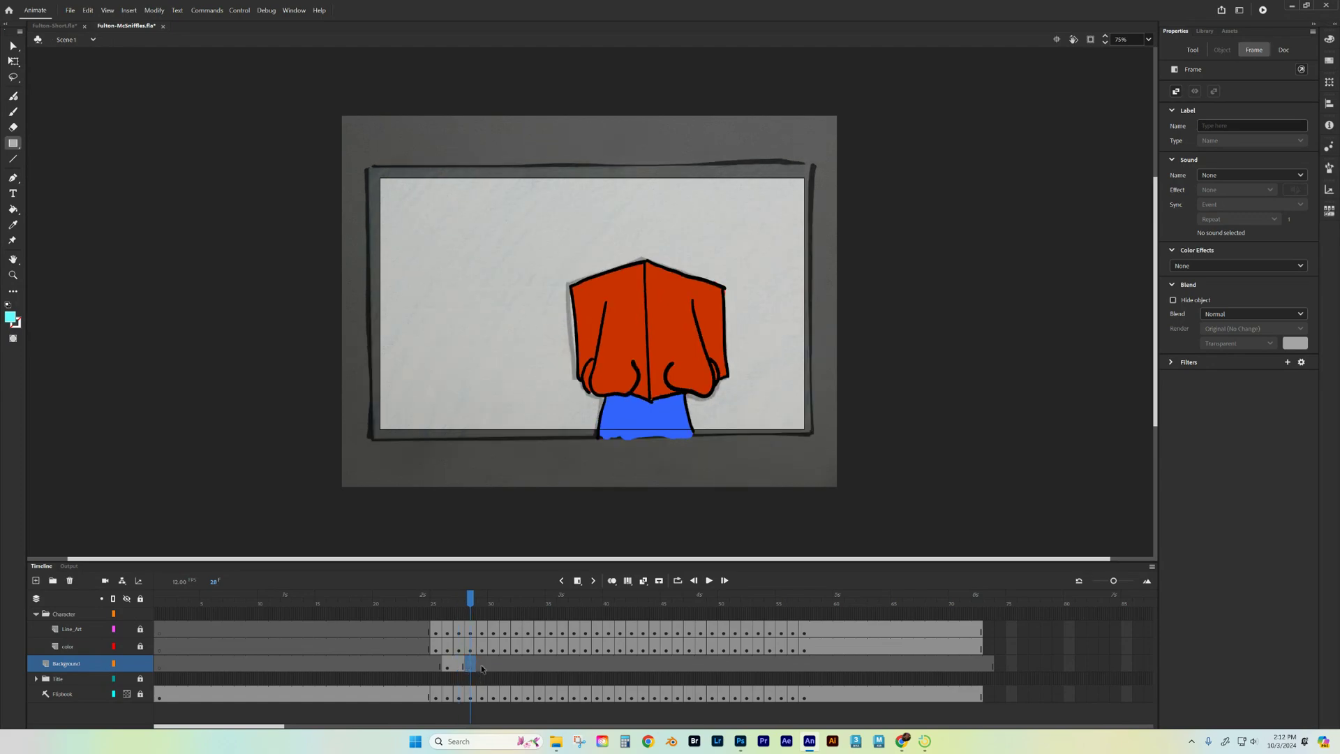
mouse_move(469, 598)
left_mouse_down()
mouse_move(434, 601)
mouse_move(484, 613)
left_mouse_up()
mouse_move(495, 614)
left_mouse_down()
mouse_move(518, 617)
mouse_move(470, 617)
mouse_move(502, 617)
mouse_move(482, 617)
left_mouse_up()
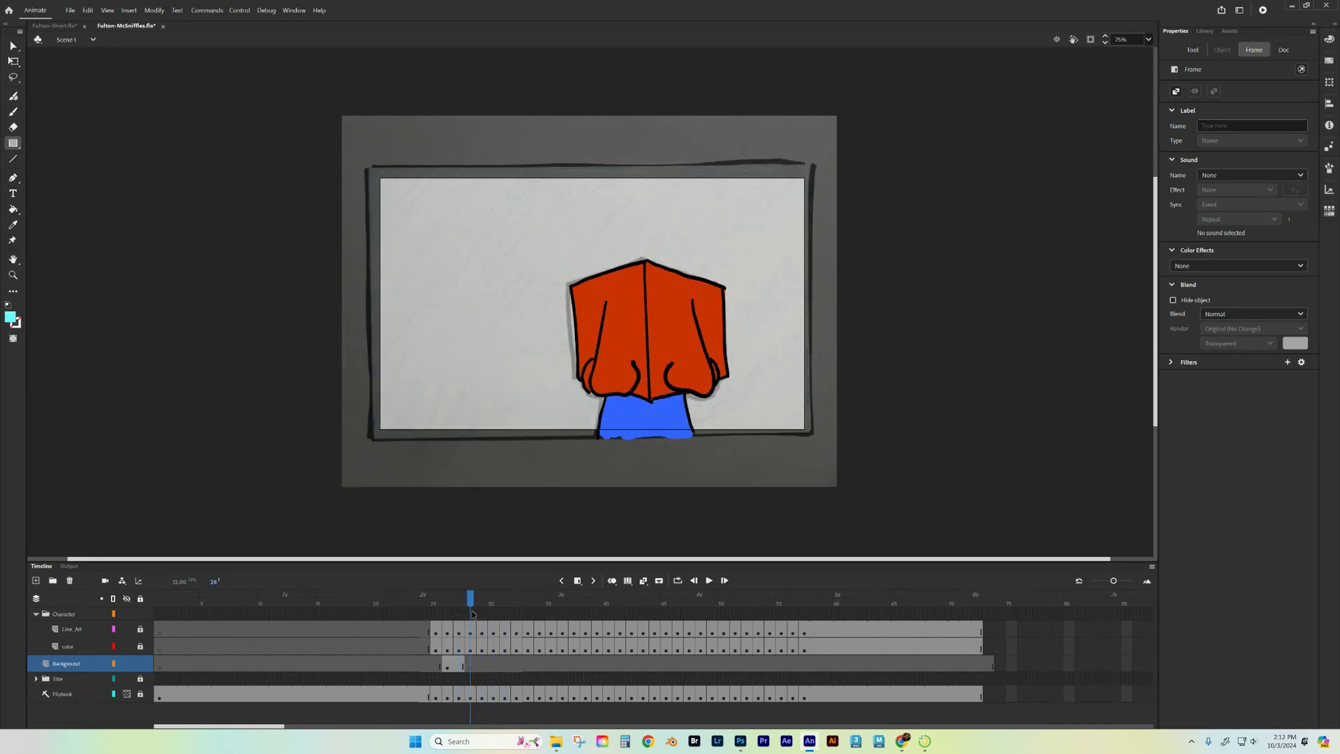
left_click(478, 672)
left_click_drag(479, 672, 490, 672)
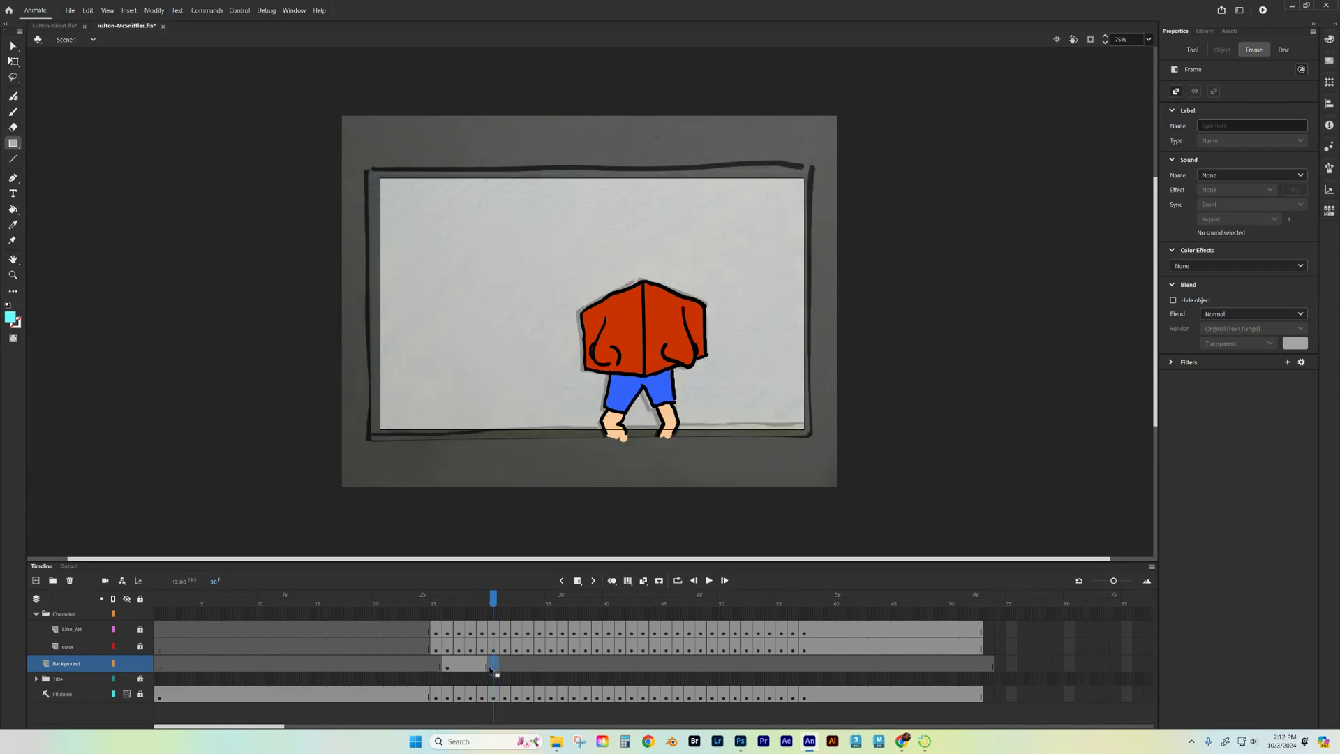
mouse_move(494, 600)
left_mouse_down()
mouse_move(447, 600)
mouse_move(499, 605)
left_mouse_up()
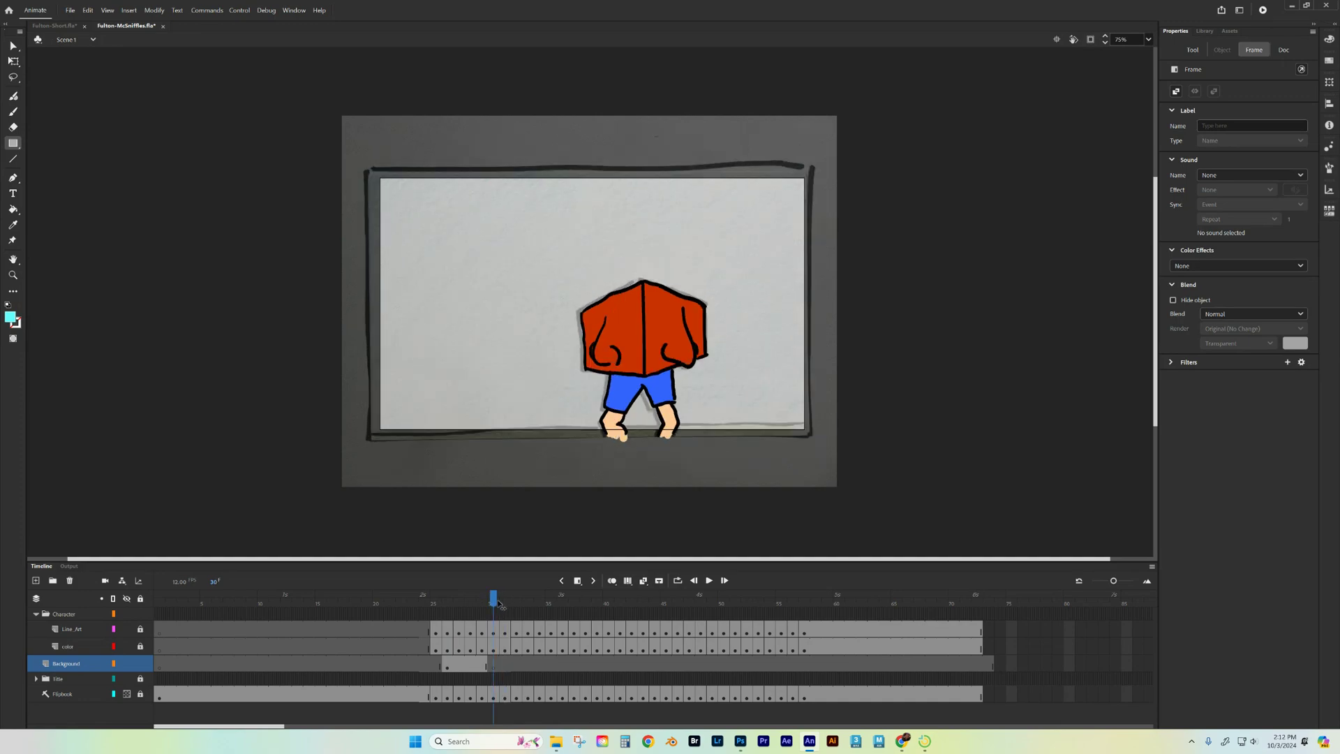
left_click(496, 668)
left_click(504, 669)
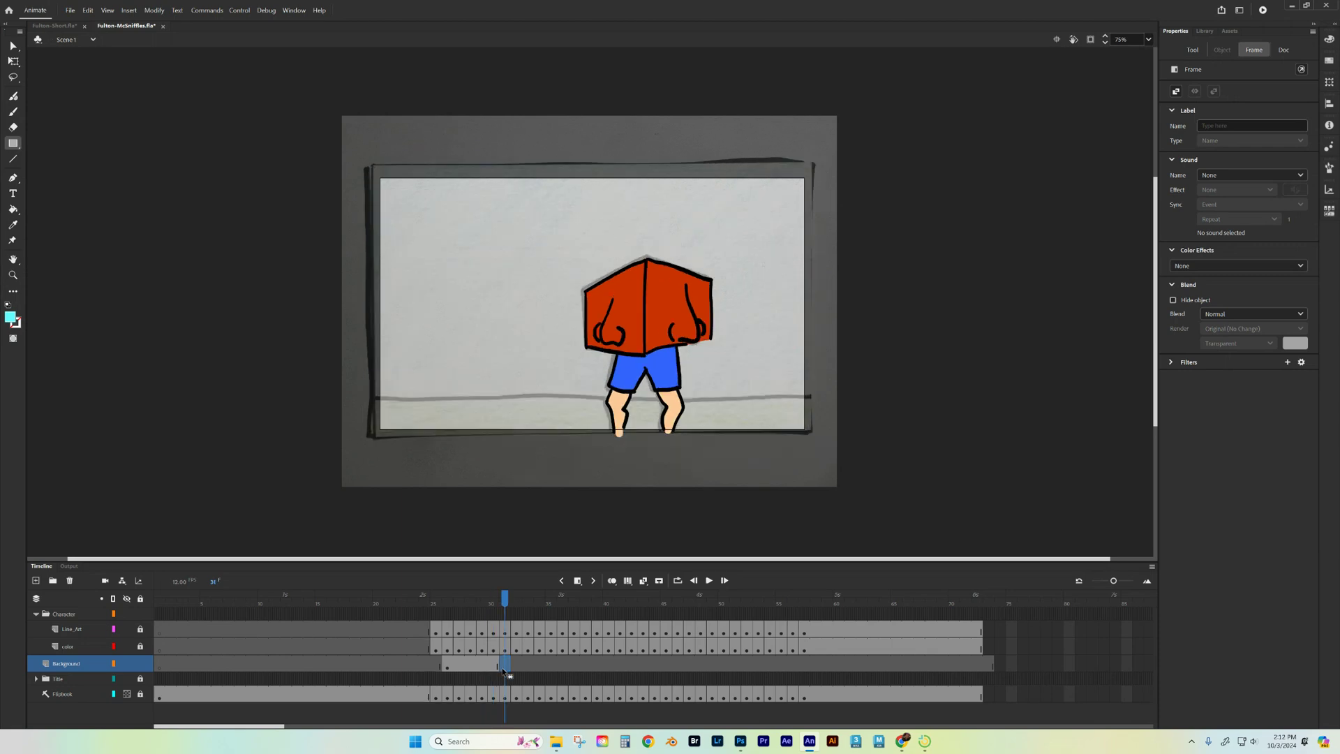
mouse_move(506, 604)
left_mouse_down()
mouse_move(443, 605)
mouse_move(500, 620)
left_mouse_up()
left_click_drag(499, 620, 499, 620)
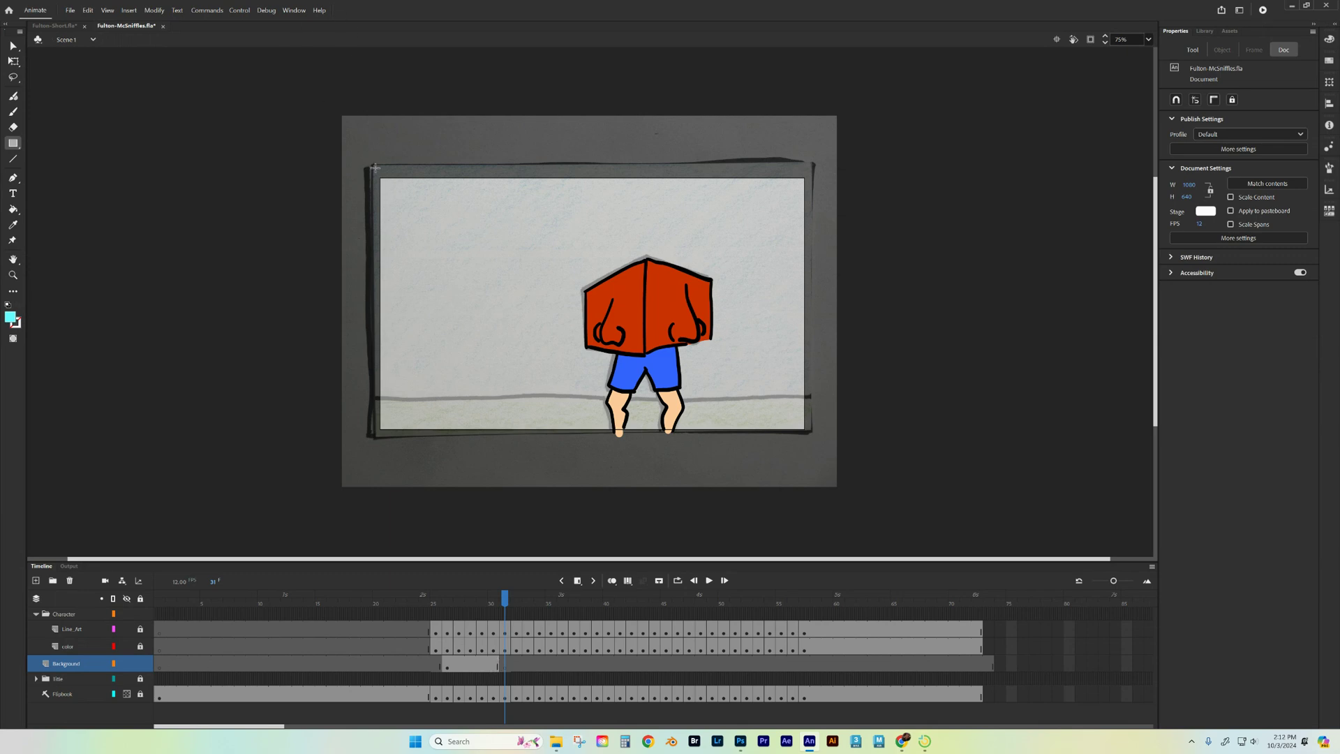
Step: Draw a light cyan sky rectangle down to the sketched horizon on each of frames 31 to 35, using separate blank keyframes
left_click_drag(374, 164, 814, 389)
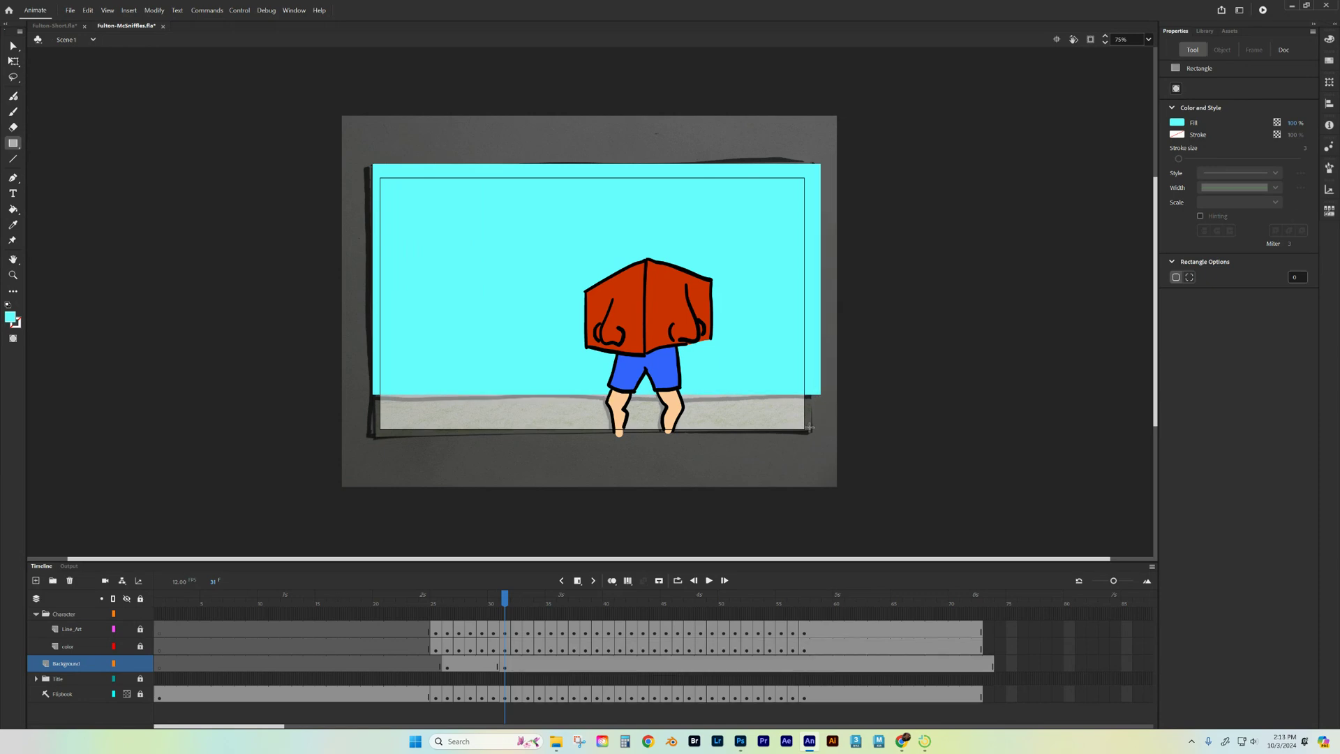
key("F7")
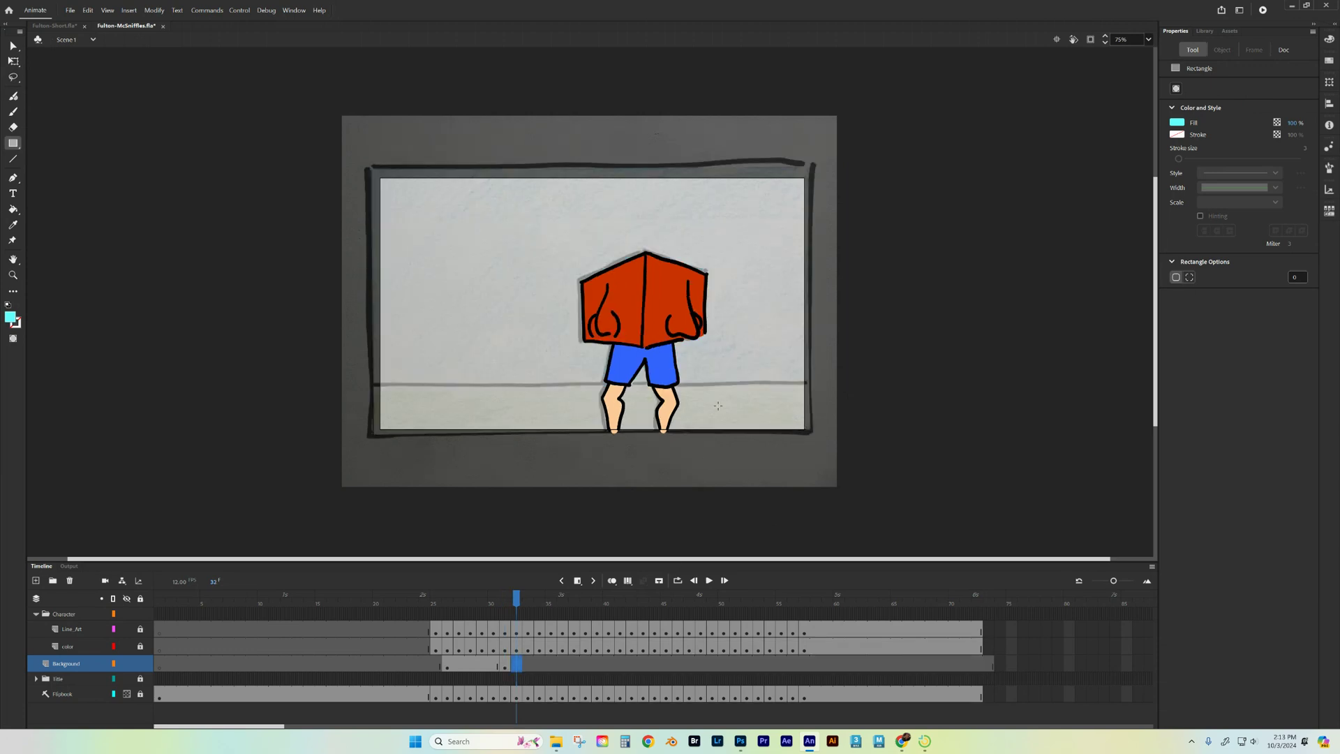
left_click_drag(373, 169, 811, 382)
key("period")
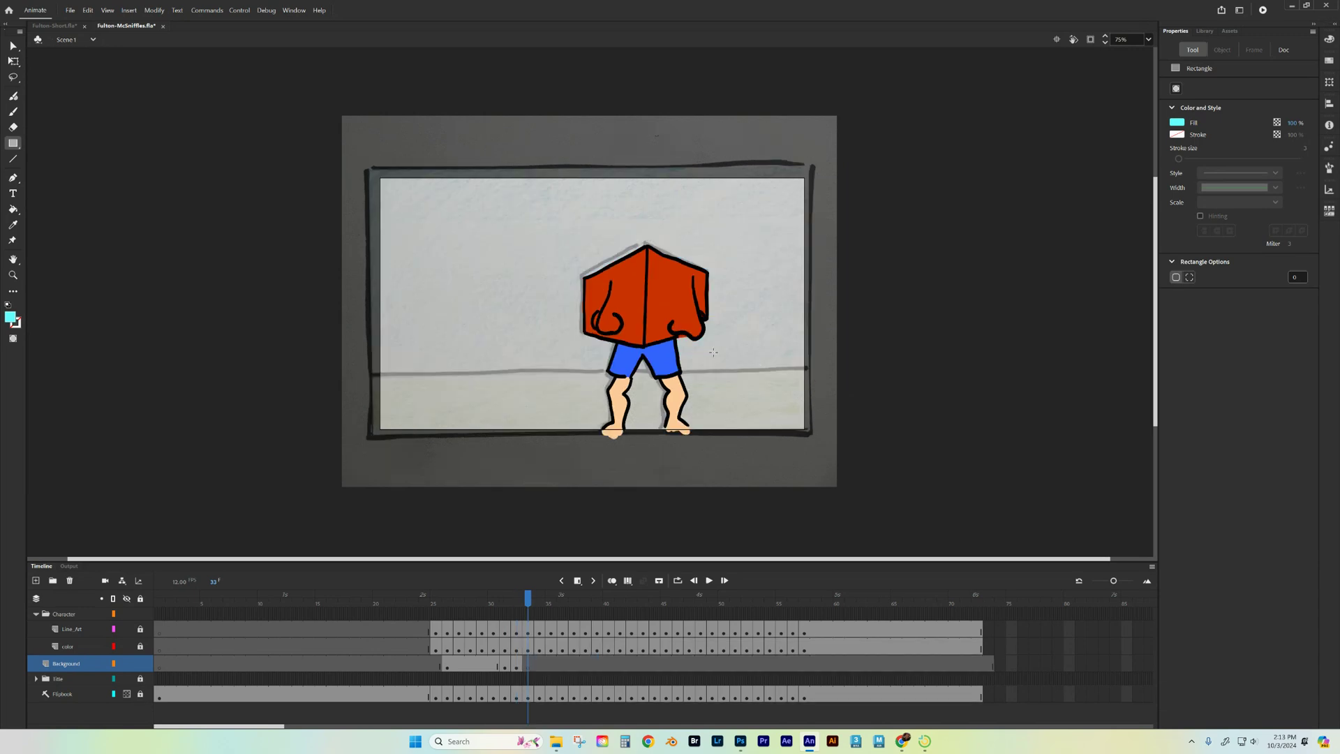
left_click_drag(374, 158, 819, 374)
key("period")
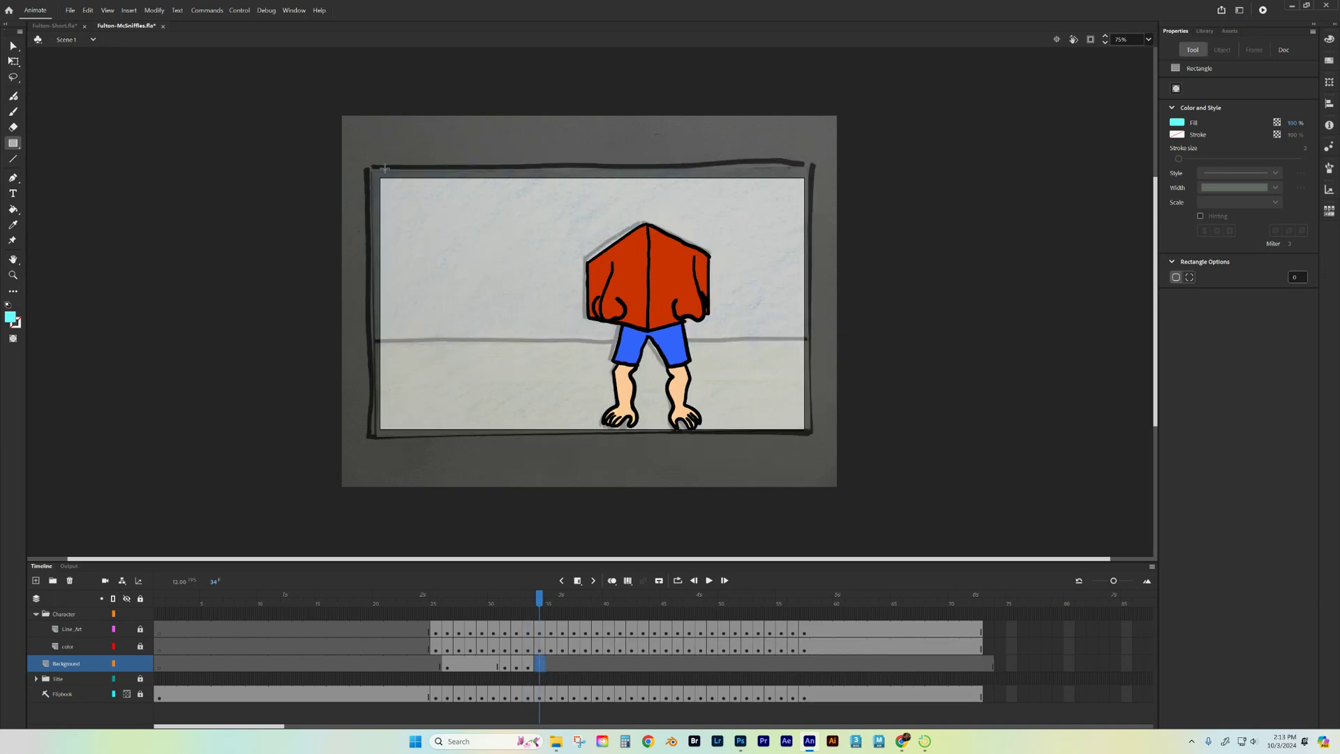
left_click_drag(372, 168, 812, 343)
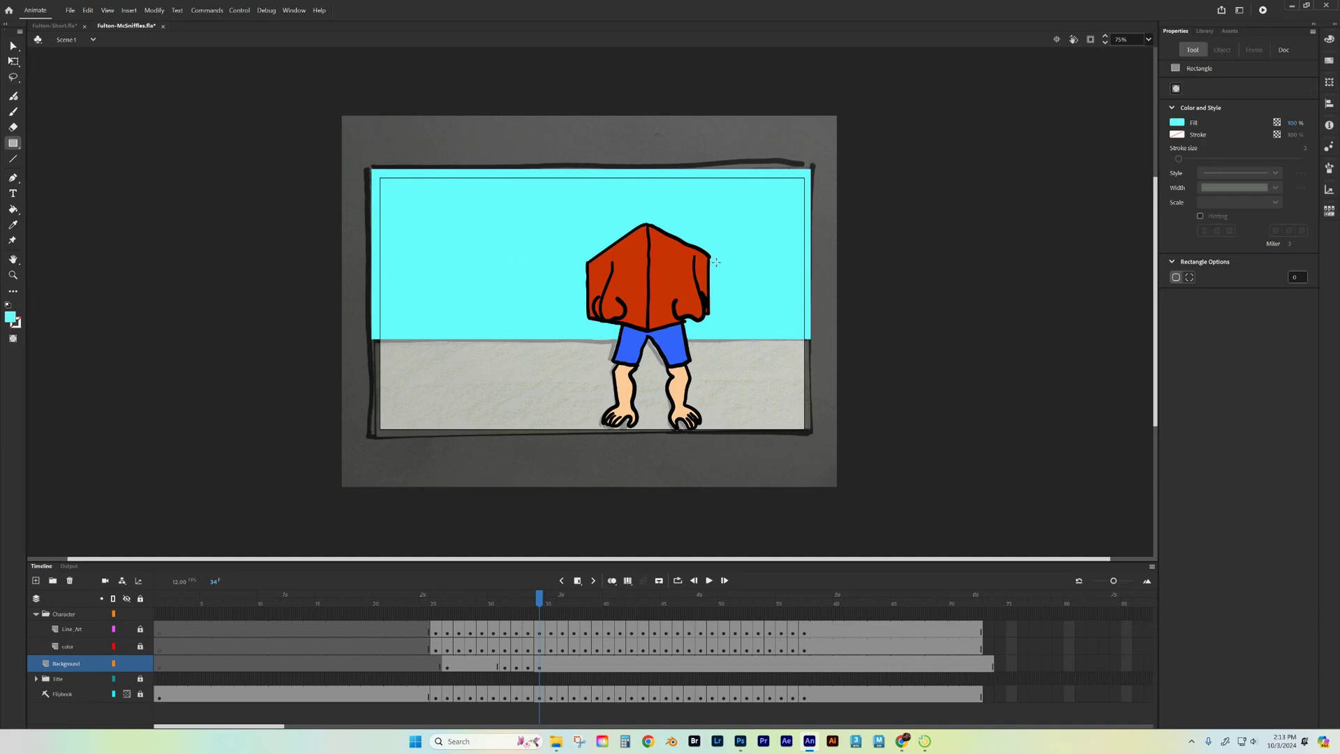
key("period")
key("F7")
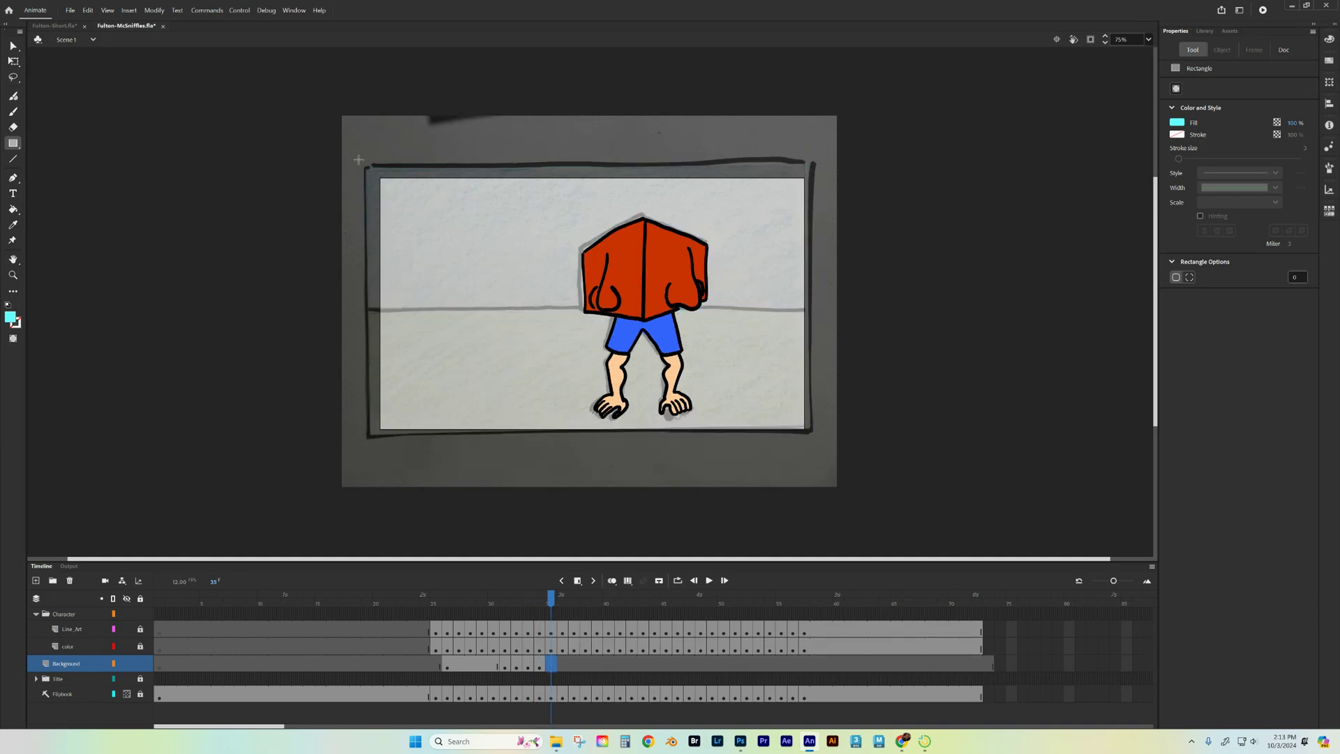
mouse_move(372, 163)
left_mouse_down()
mouse_move(555, 289)
mouse_move(830, 308)
left_mouse_up()
Step: Clear the blank keyframe at frame 36 of the Background layer to hold the frame 35 sky
key("period")
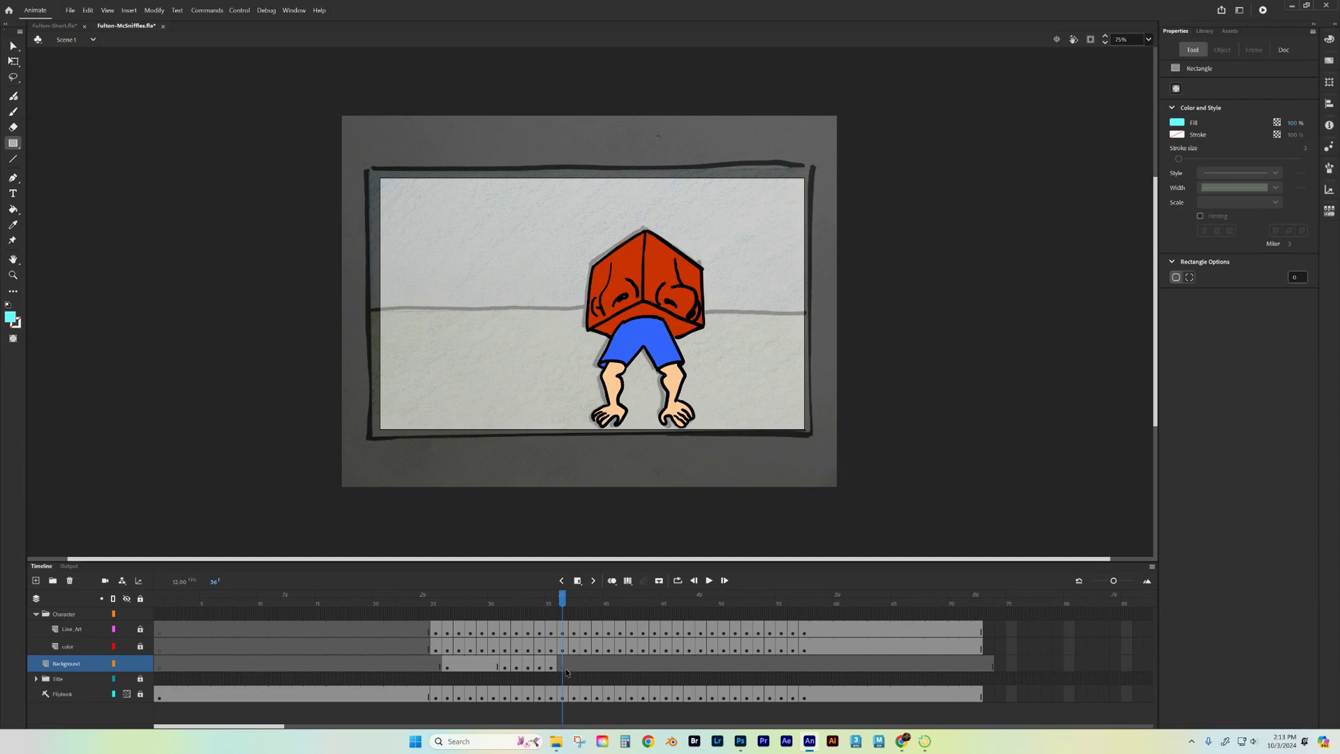
left_click_drag(562, 603, 552, 604)
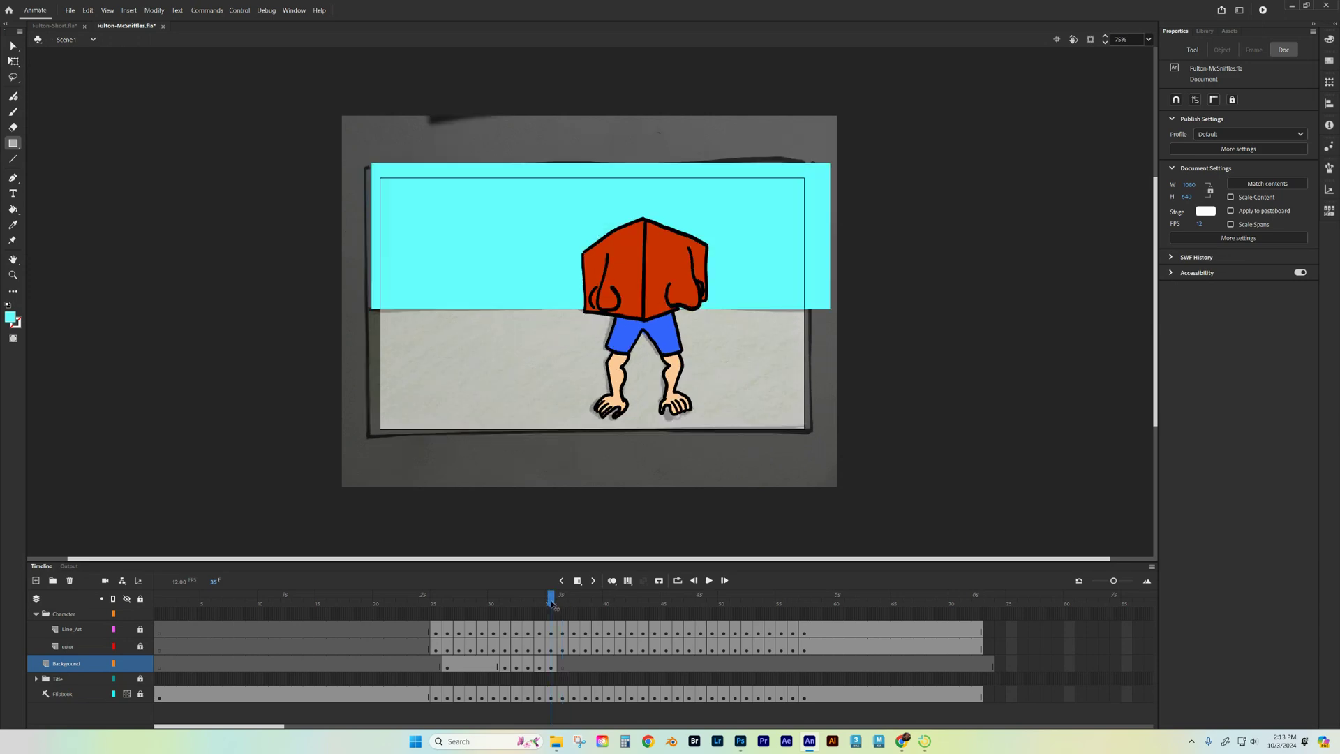
left_click(564, 668)
right_click(564, 667)
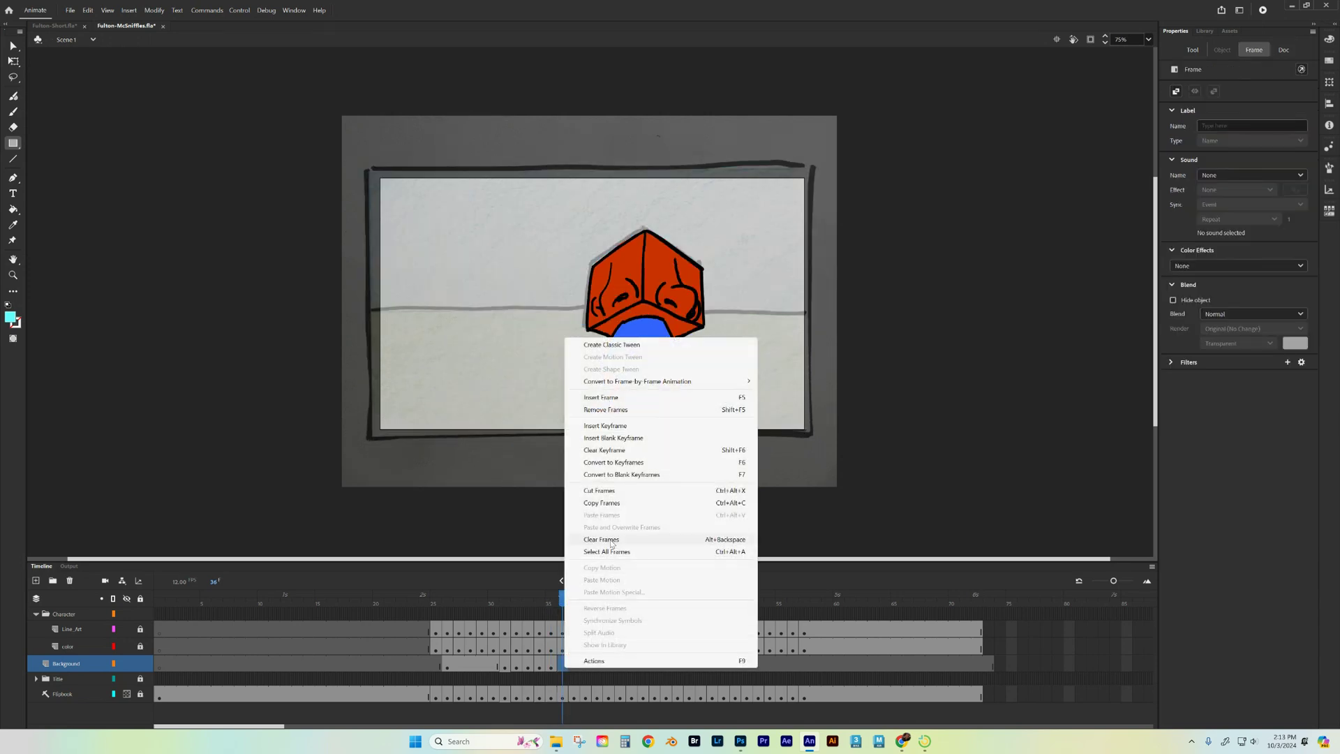
left_click(616, 454)
Step: Draw a green ground rectangle with a black outline below the horizon on frame 31 of the Background layer
left_click_drag(566, 602, 509, 608)
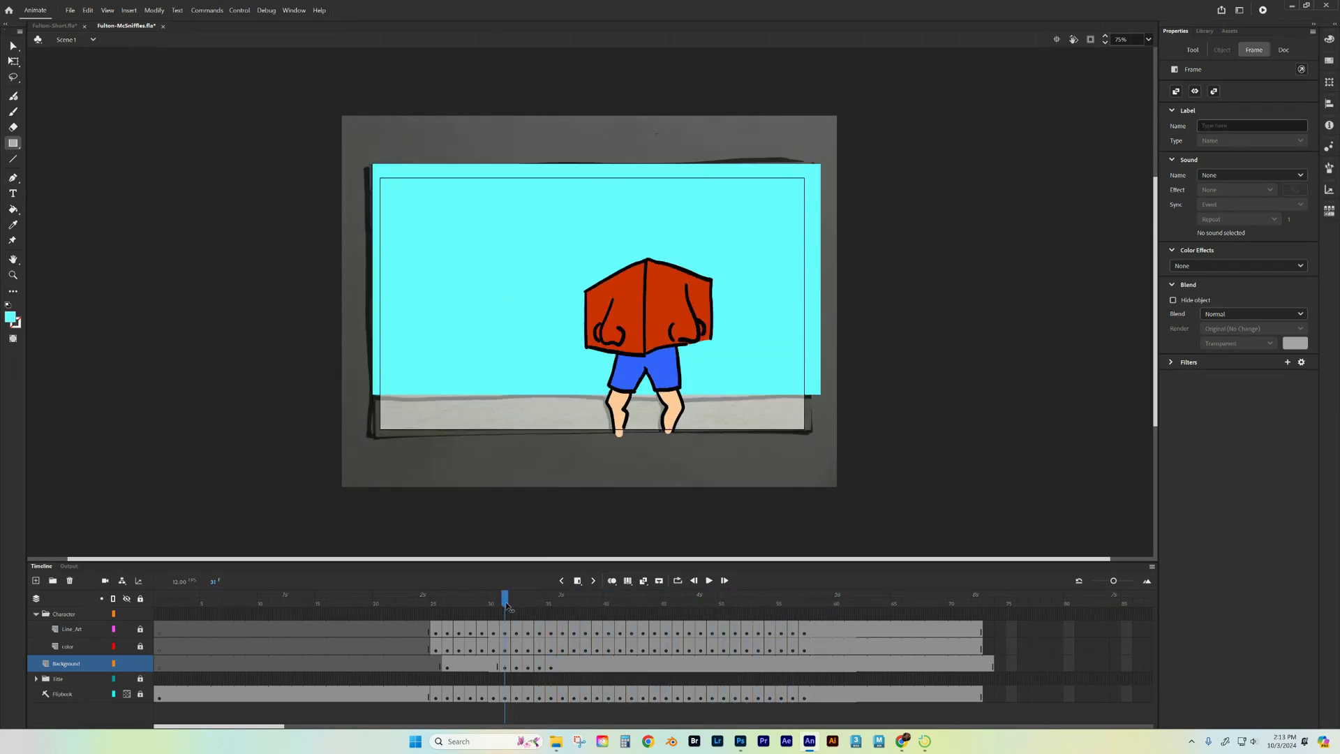
left_click(385, 420)
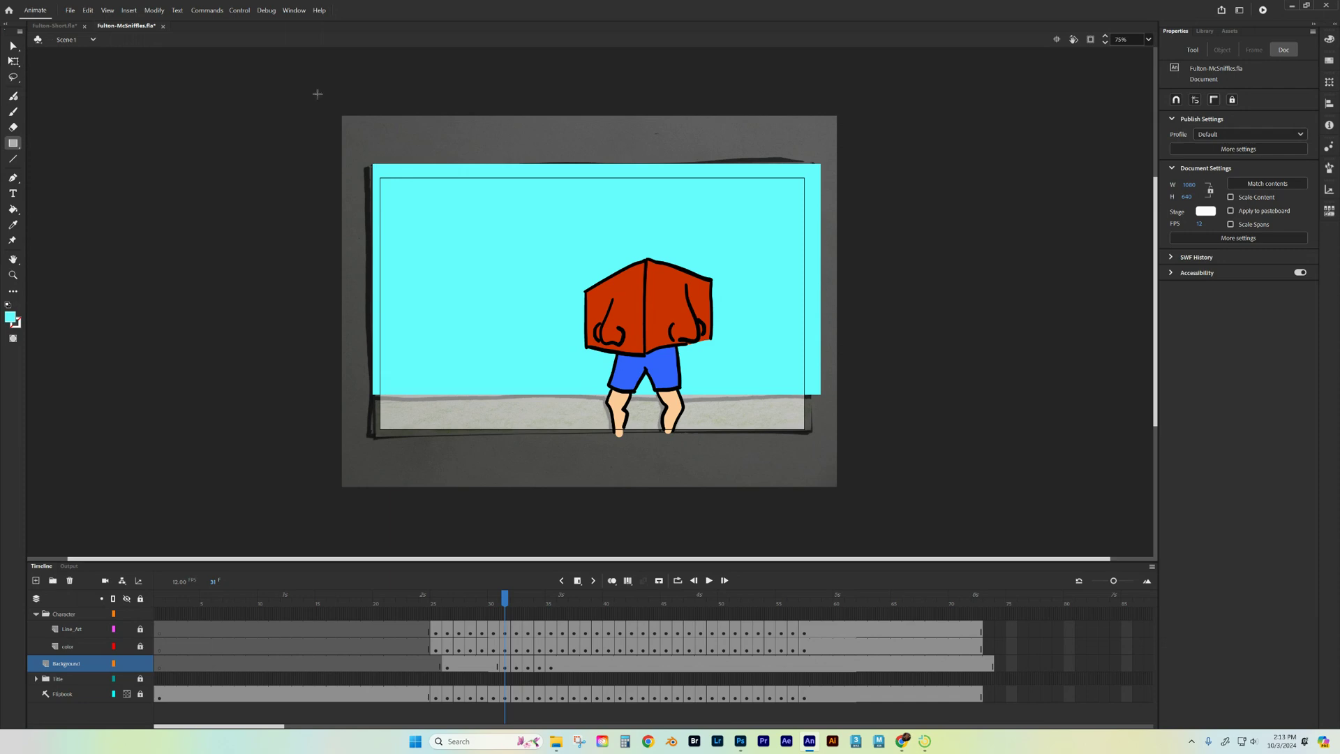
left_click(1190, 50)
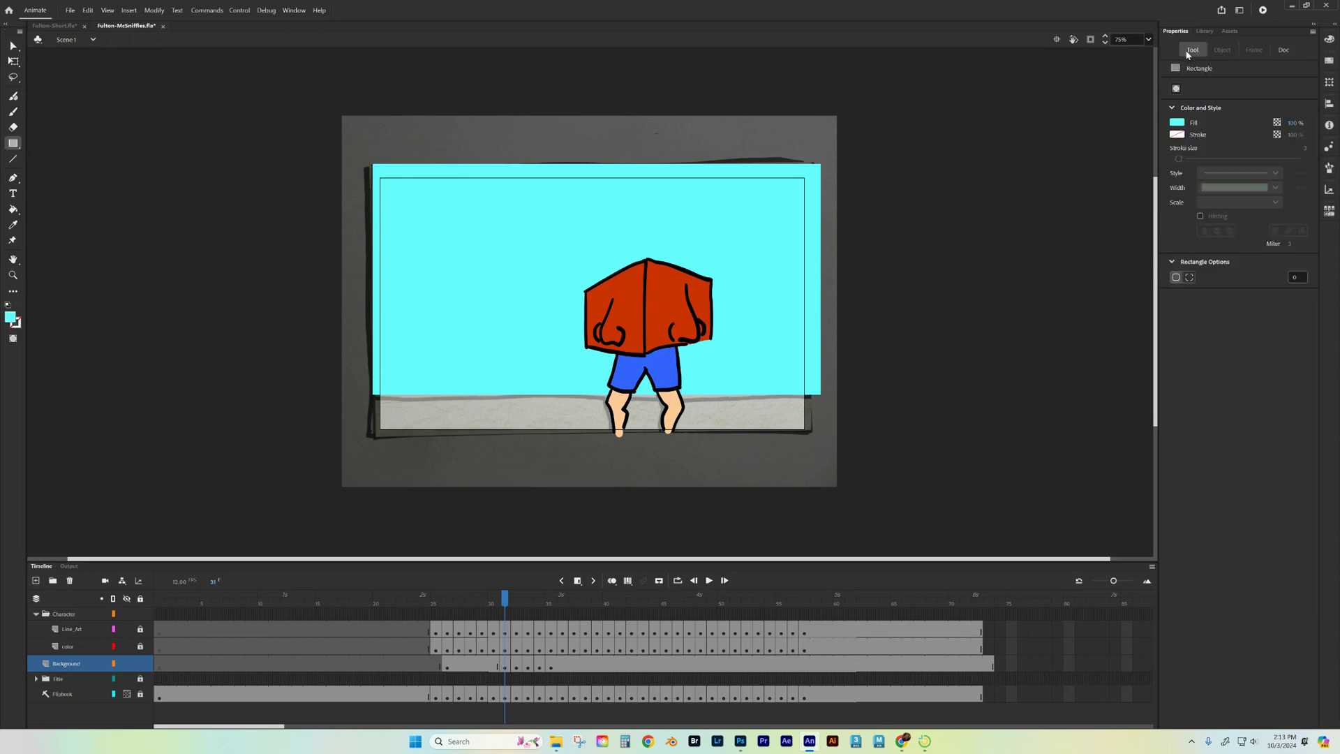
left_click(1178, 123)
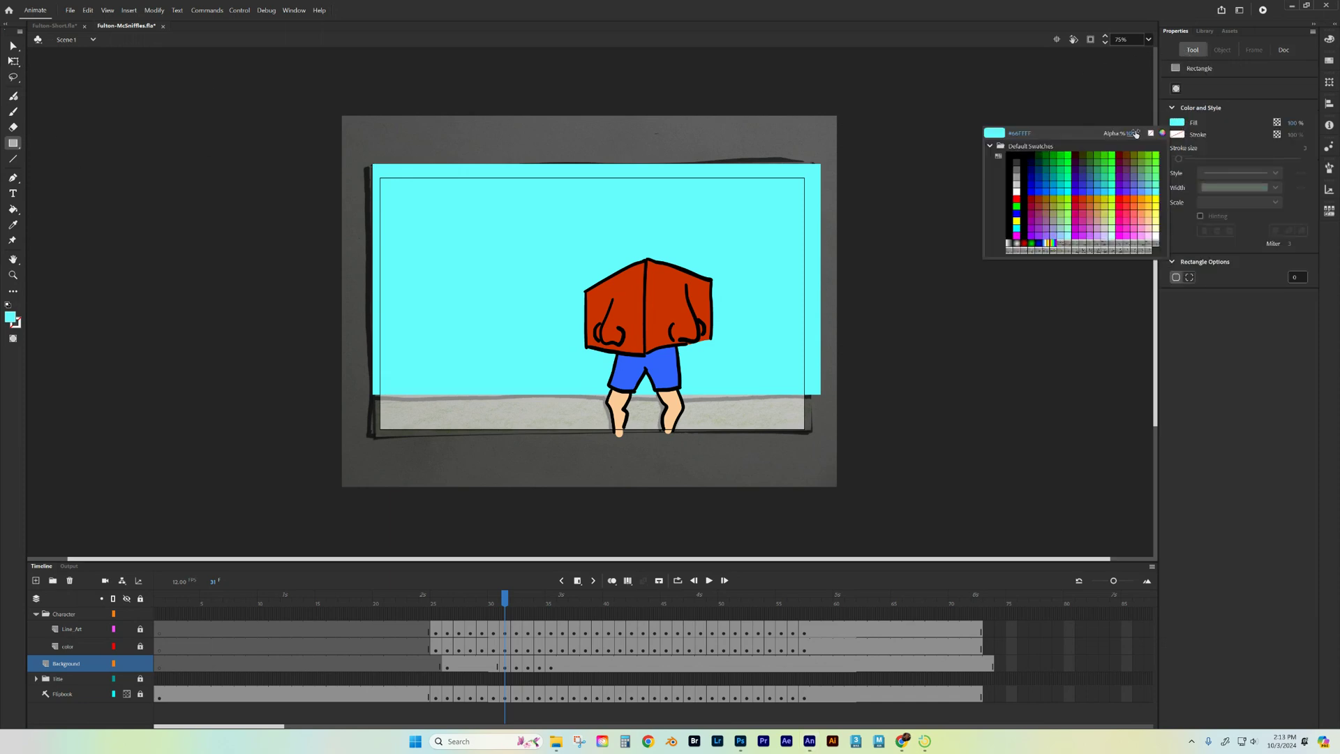
left_click(1101, 151)
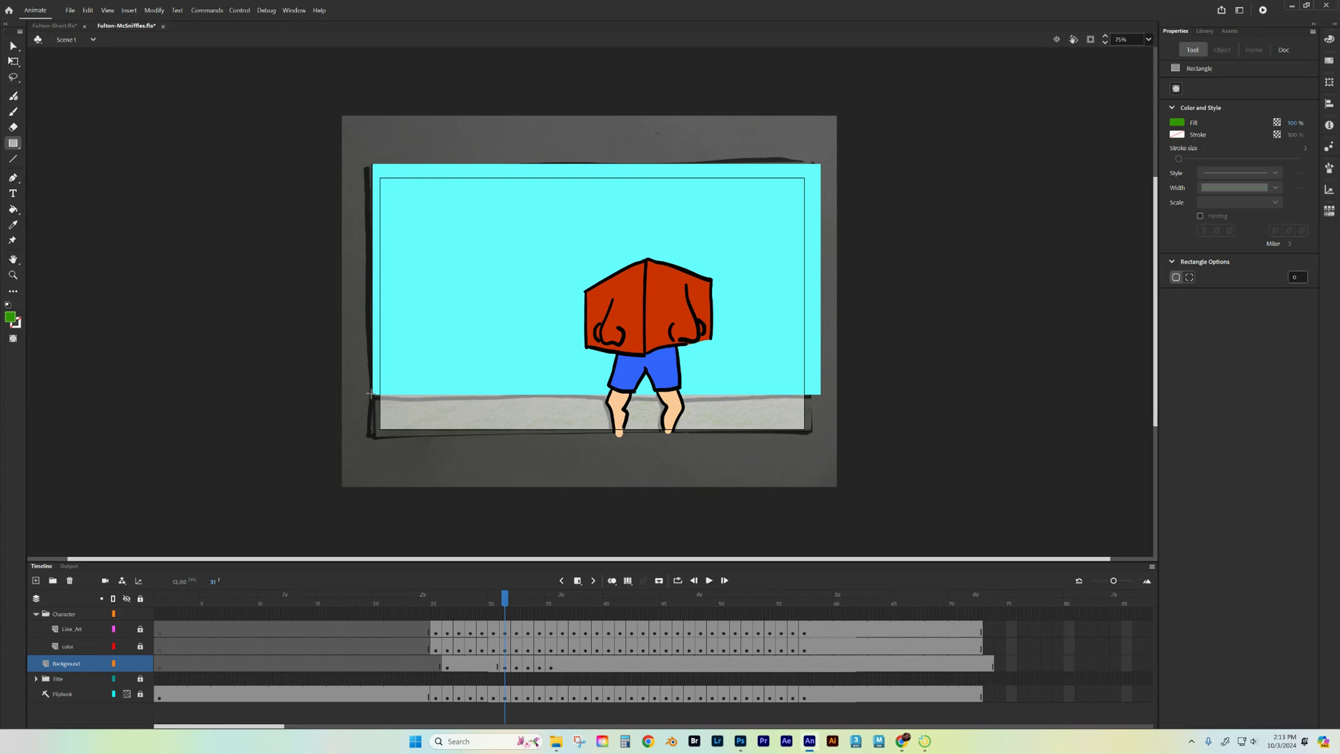
left_click_drag(369, 390, 796, 520)
key("ctrl+z")
left_click(1177, 135)
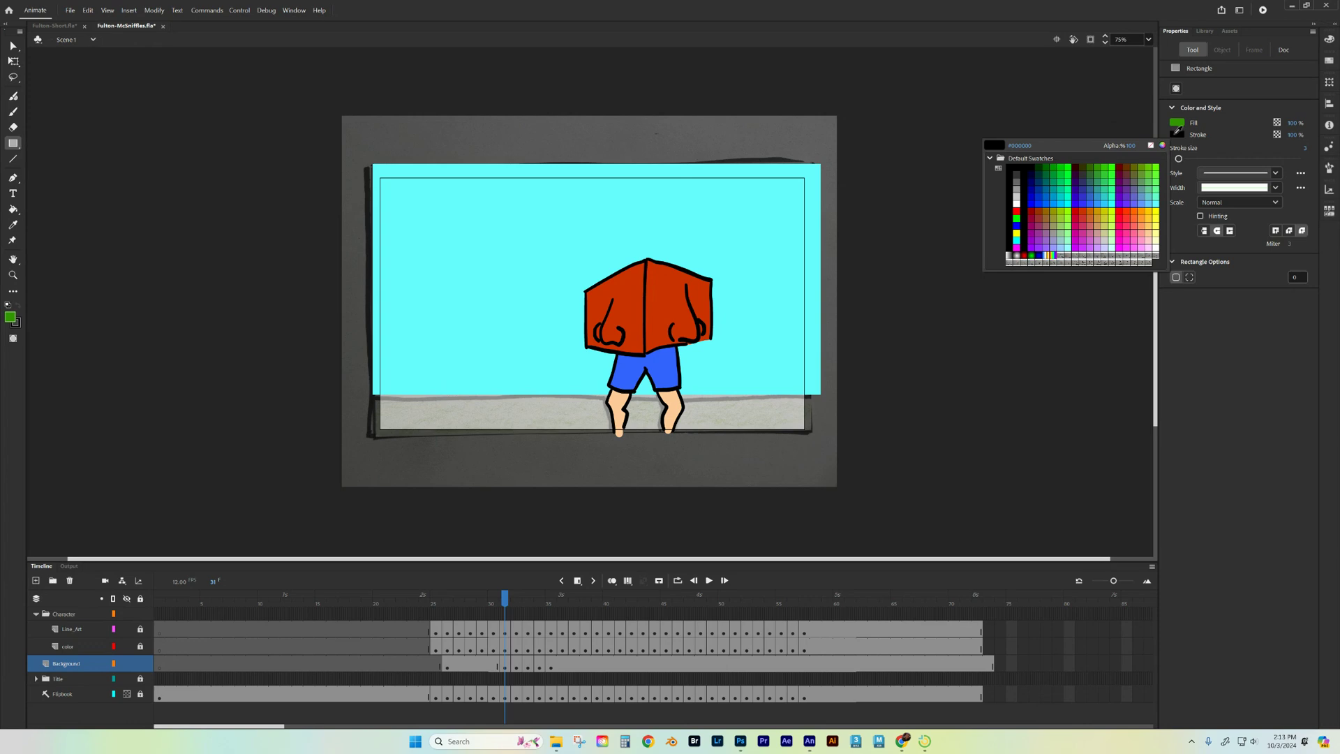
left_click(1177, 134)
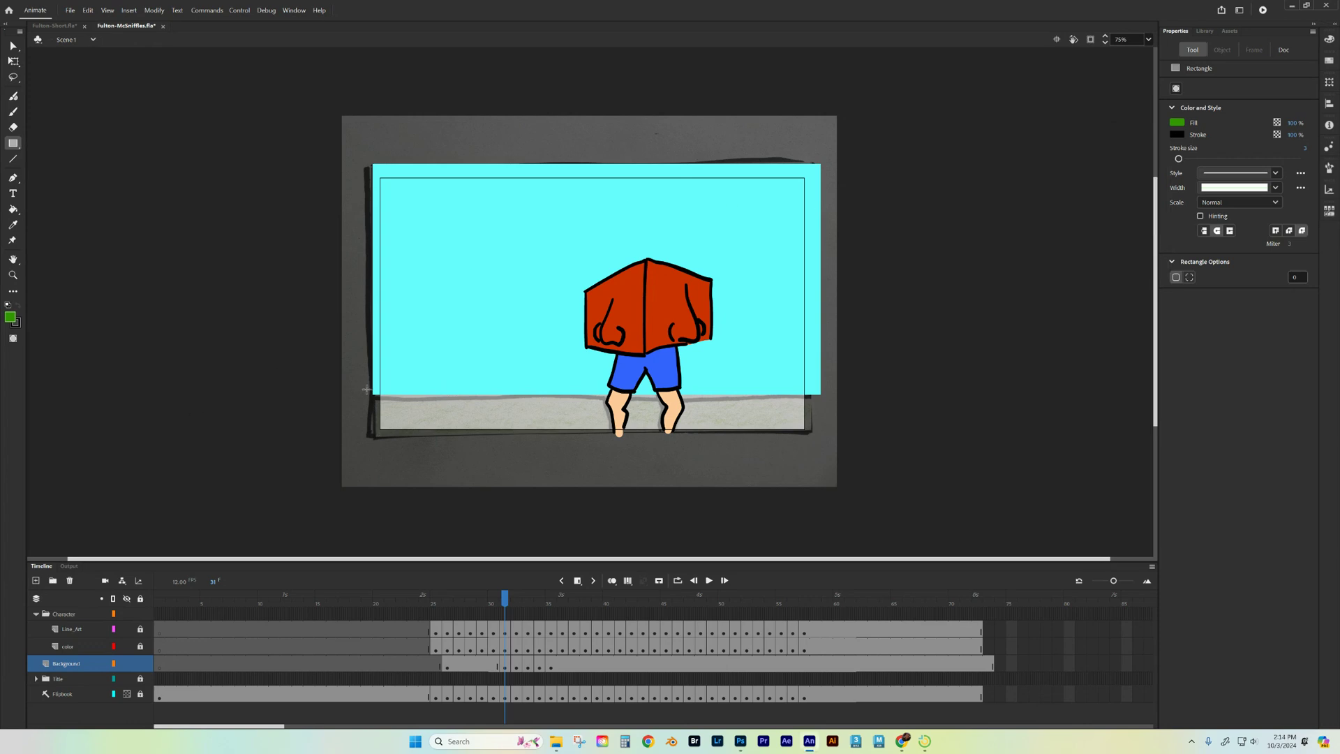
left_click_drag(366, 389, 841, 506)
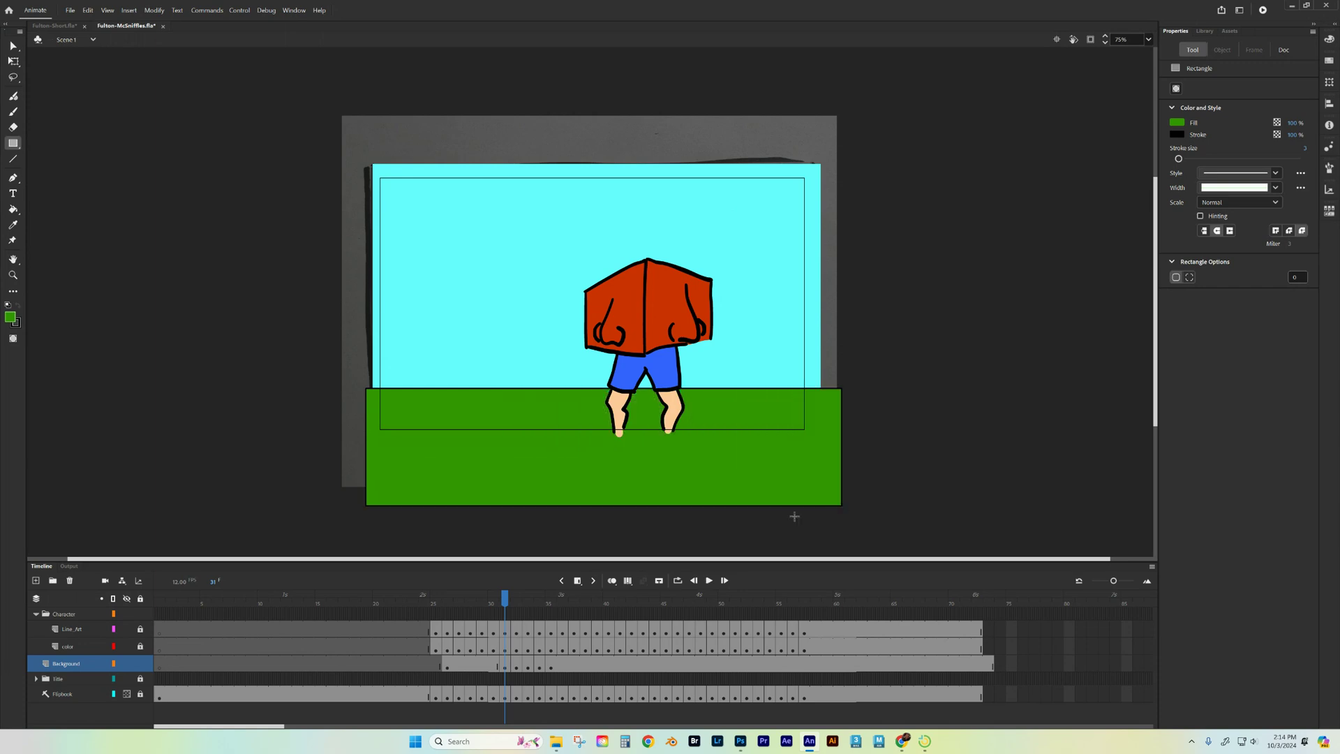
Step: Draw a matching black-outlined green ground rectangle from the sky's lower edge down past the stage on each of frames 32 to 35
left_click(517, 667)
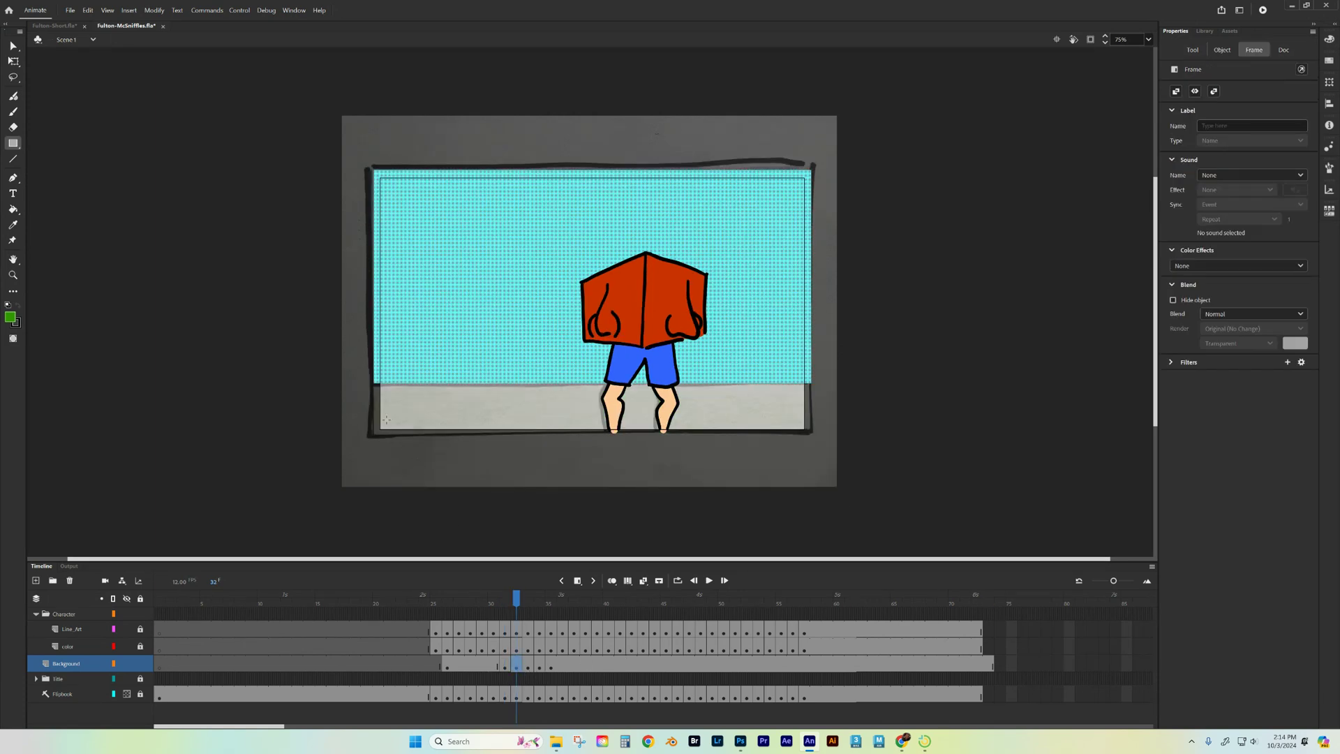
left_click_drag(366, 378, 825, 516)
left_click(528, 667)
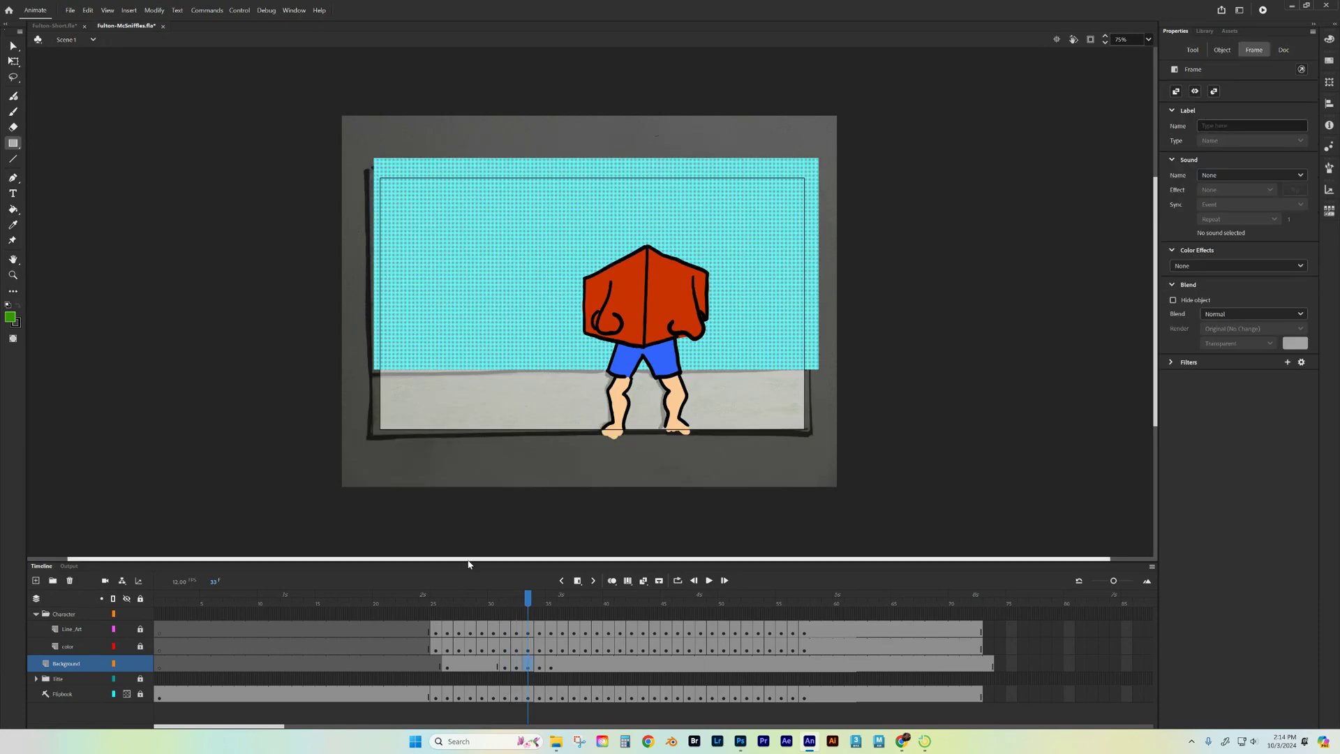
key("comma")
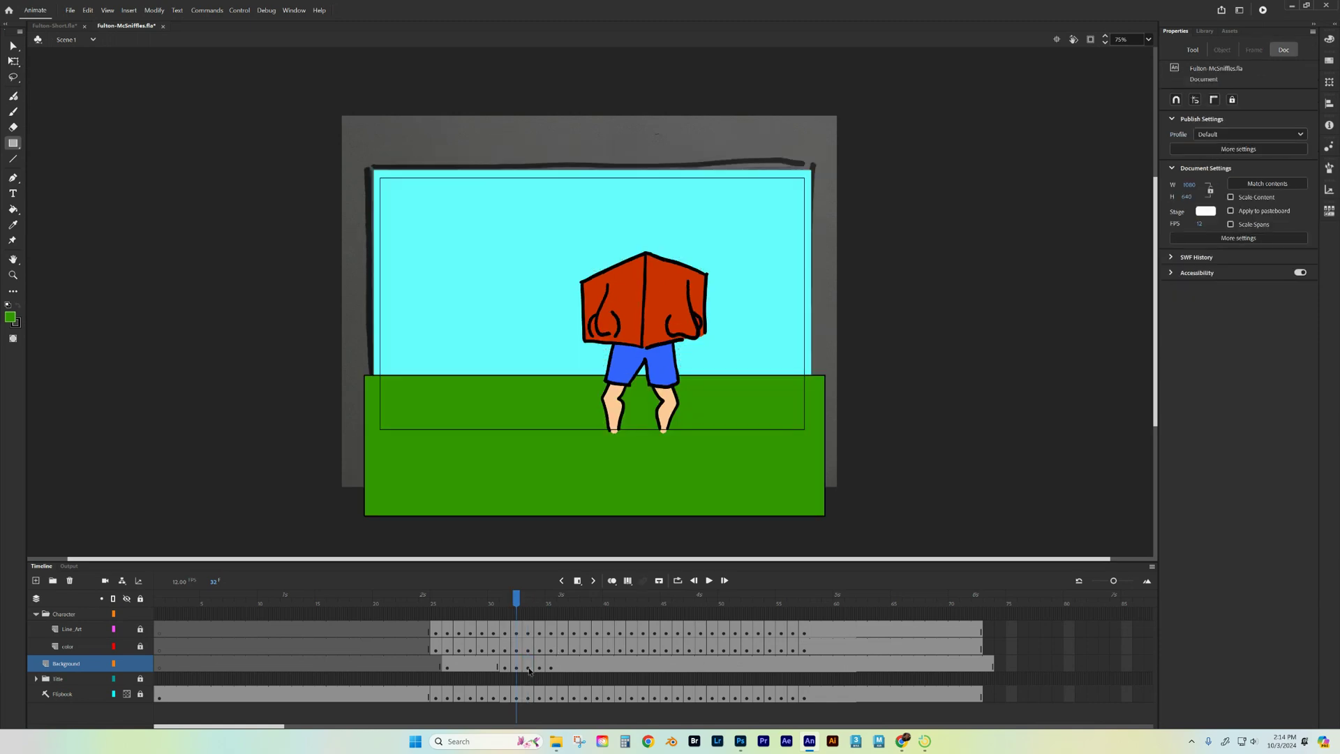
left_click(528, 667)
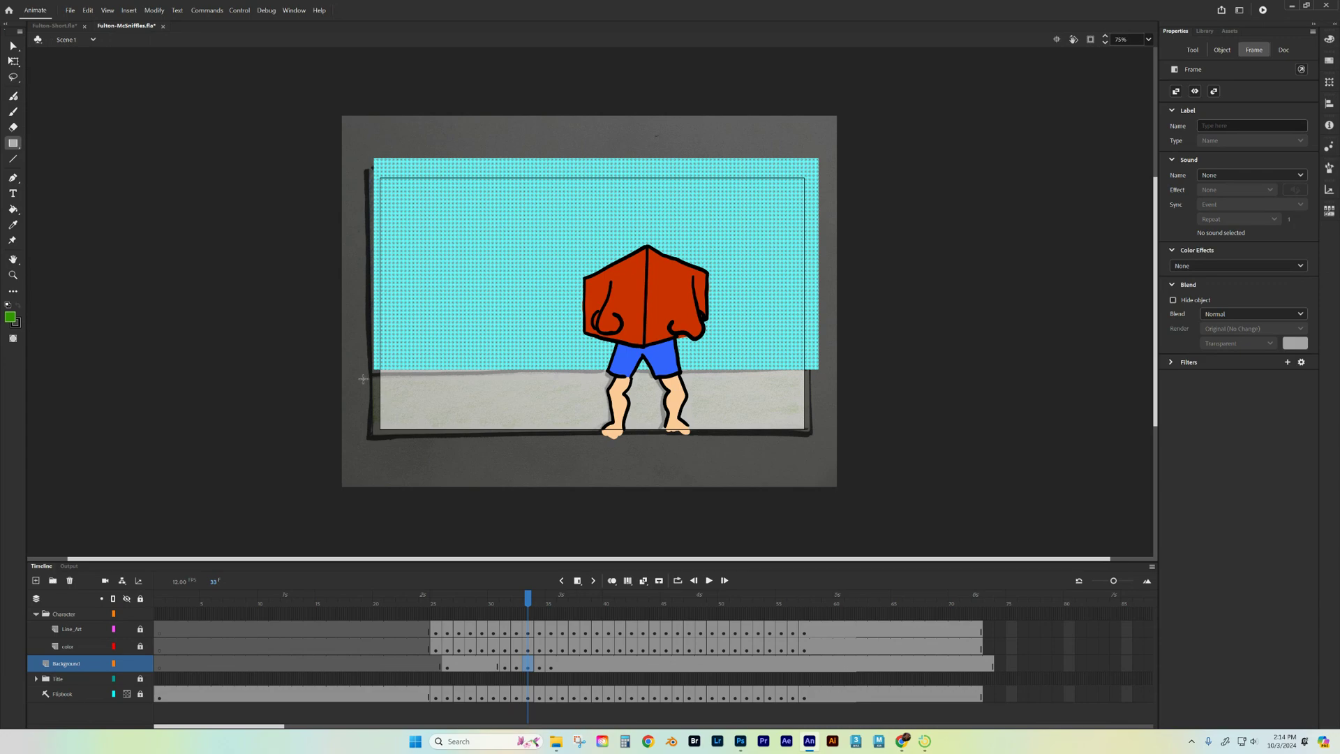
left_click_drag(370, 371, 820, 498)
left_click(539, 667)
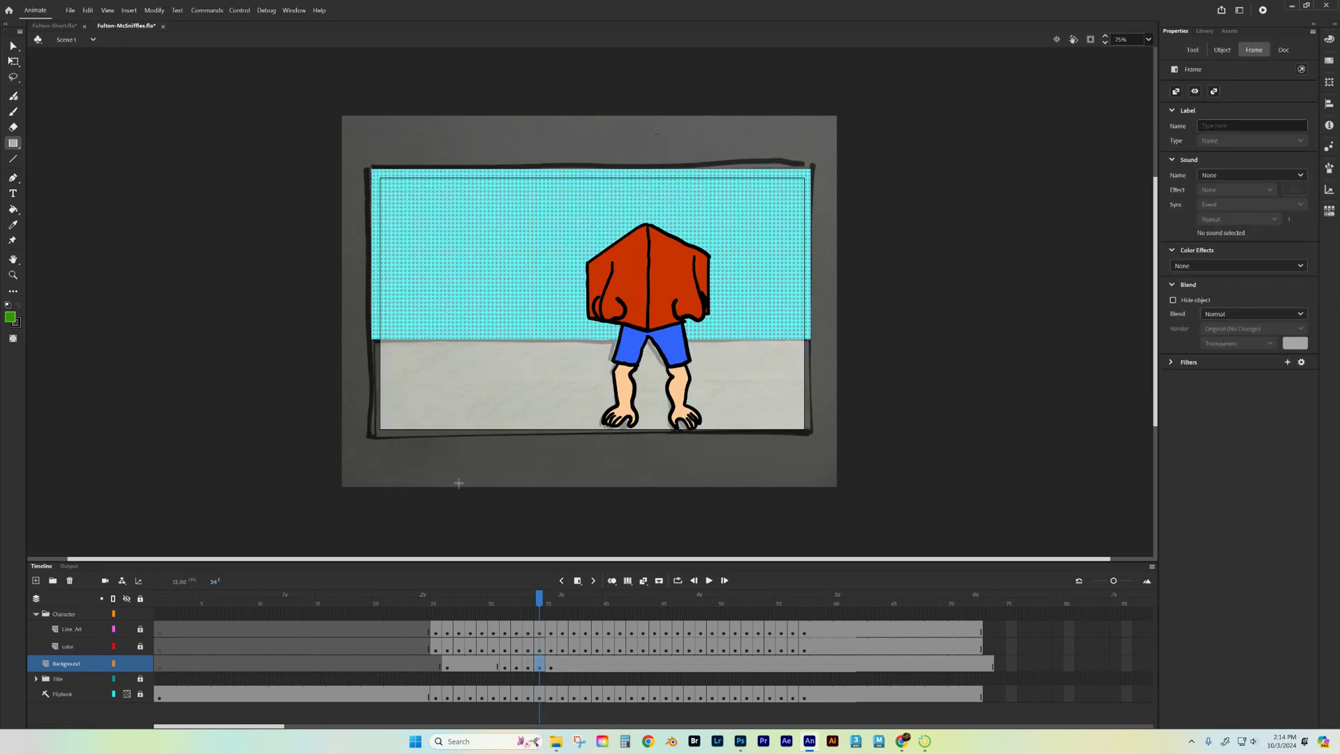
left_click_drag(368, 339, 814, 510)
left_click(551, 667)
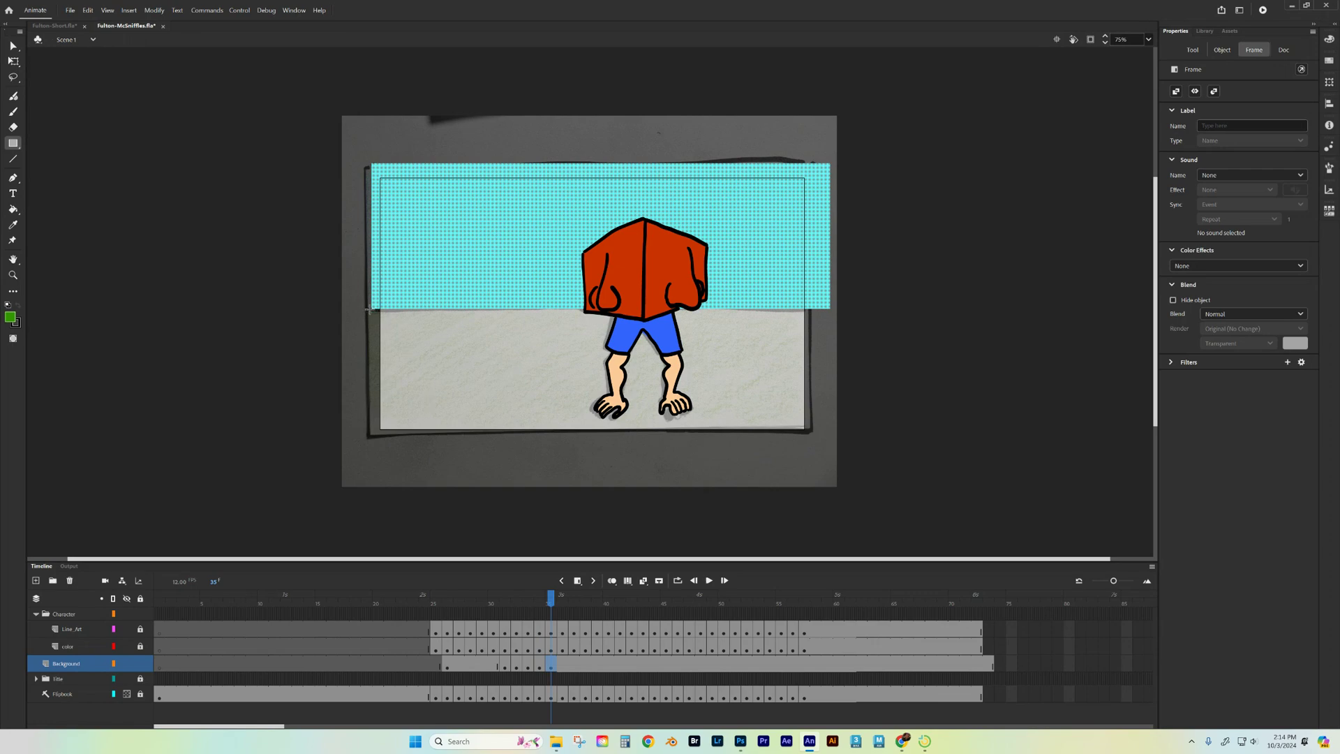
left_click_drag(369, 309, 833, 484)
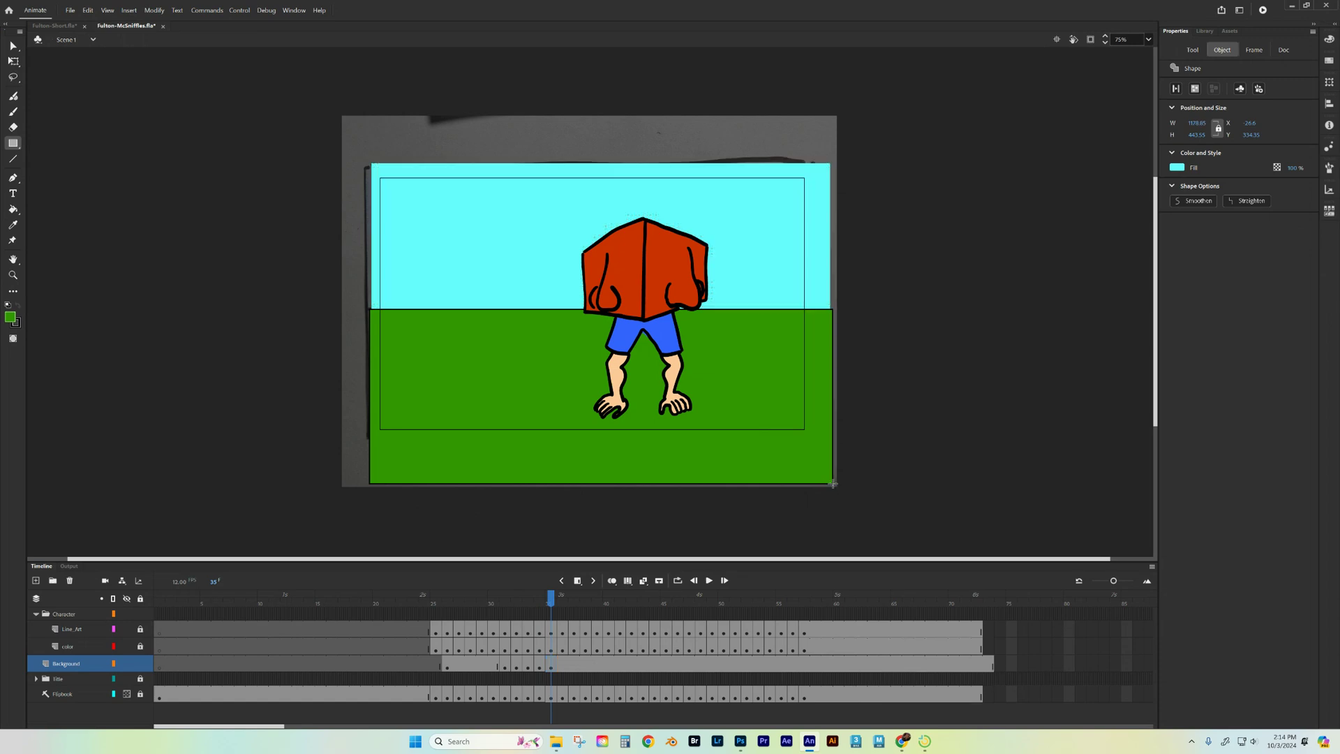
Step: Collapse and lock the Character layer folder, scrubbing the frames from 35 onward to review the character against the background
left_click_drag(550, 602, 611, 643)
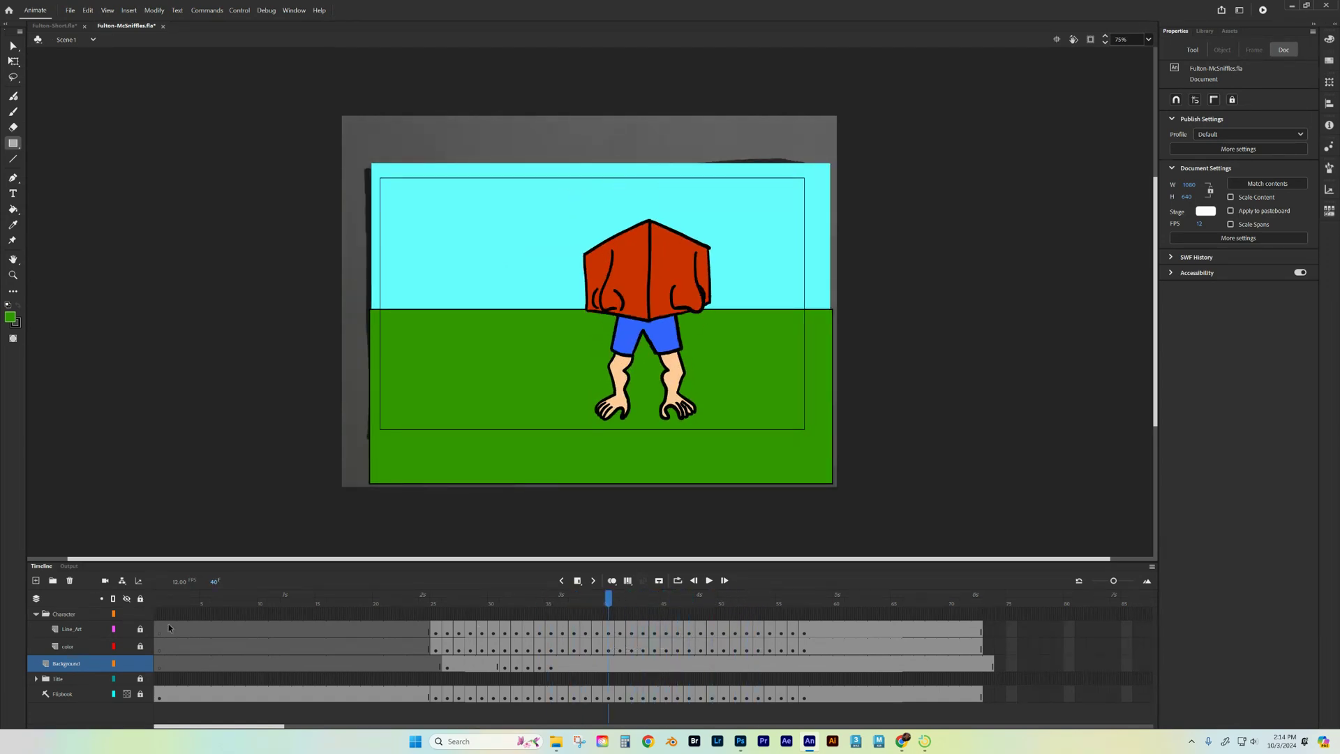
left_click(37, 614)
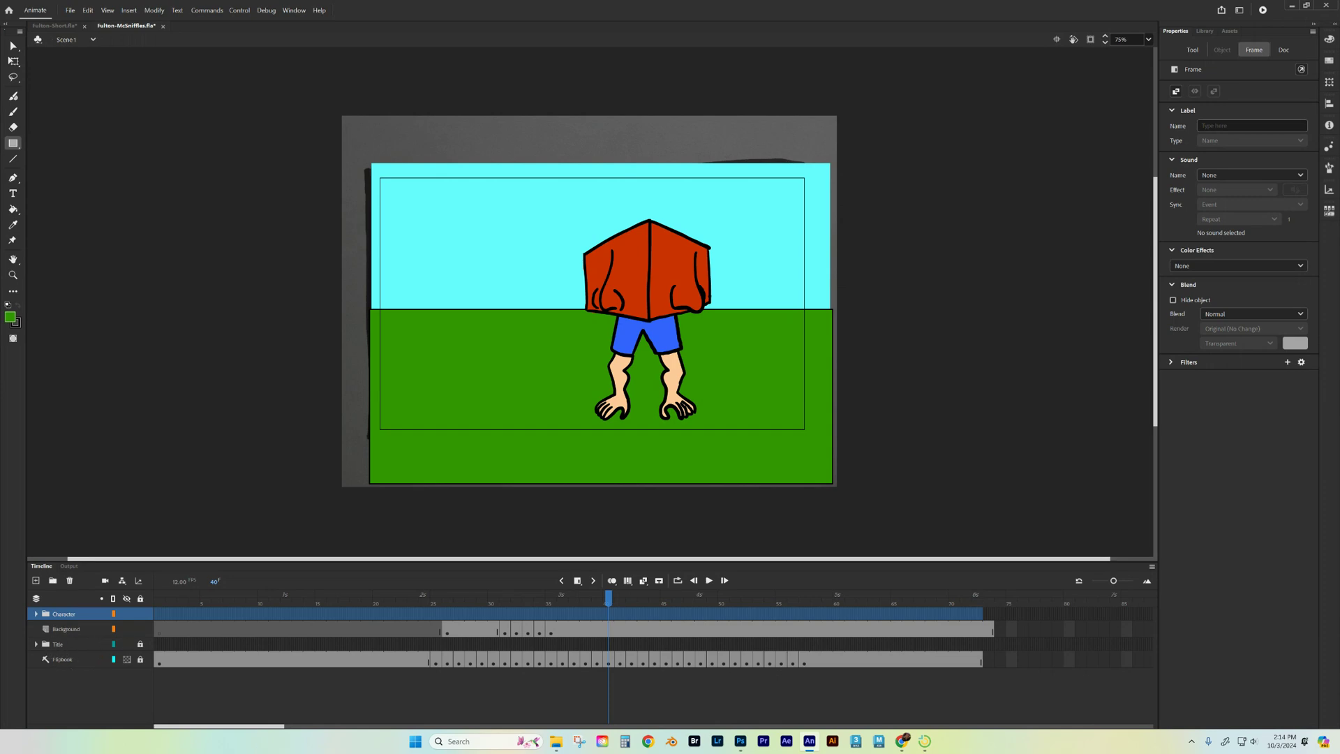
left_click_drag(607, 599, 700, 601)
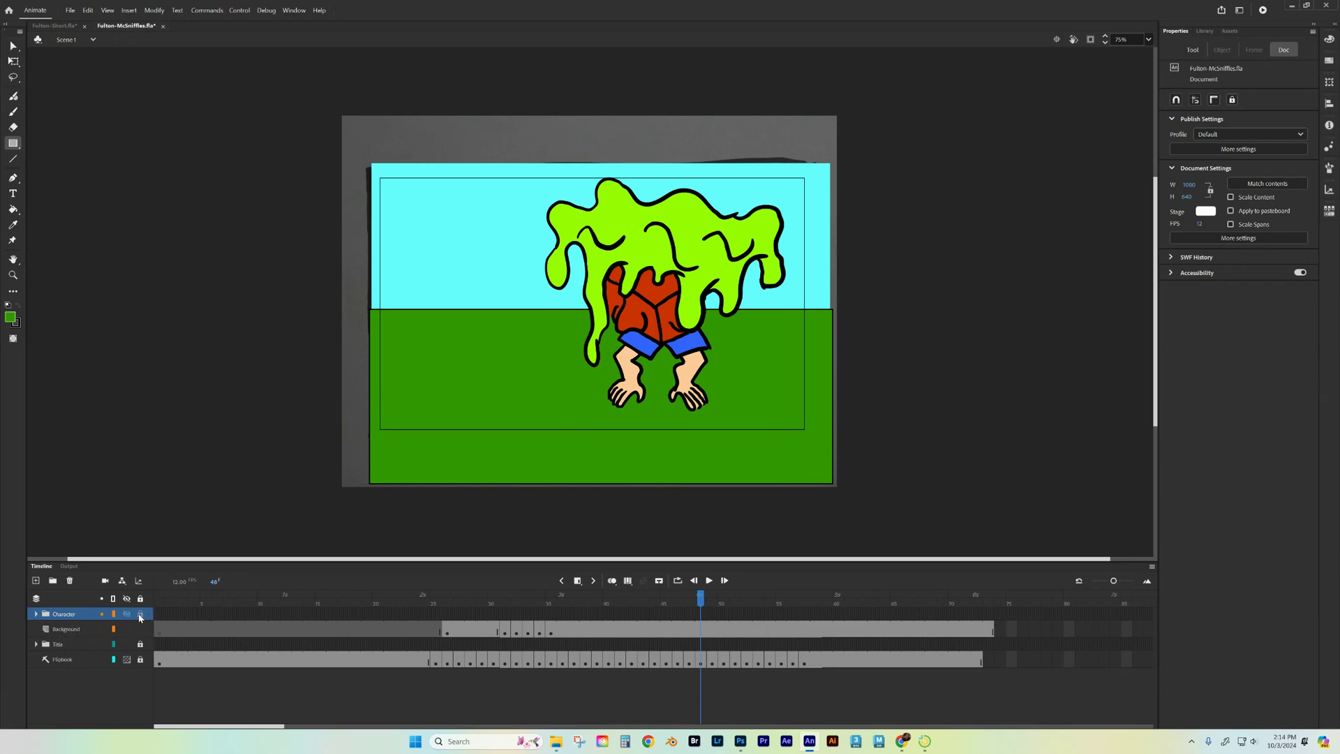
left_click(139, 615)
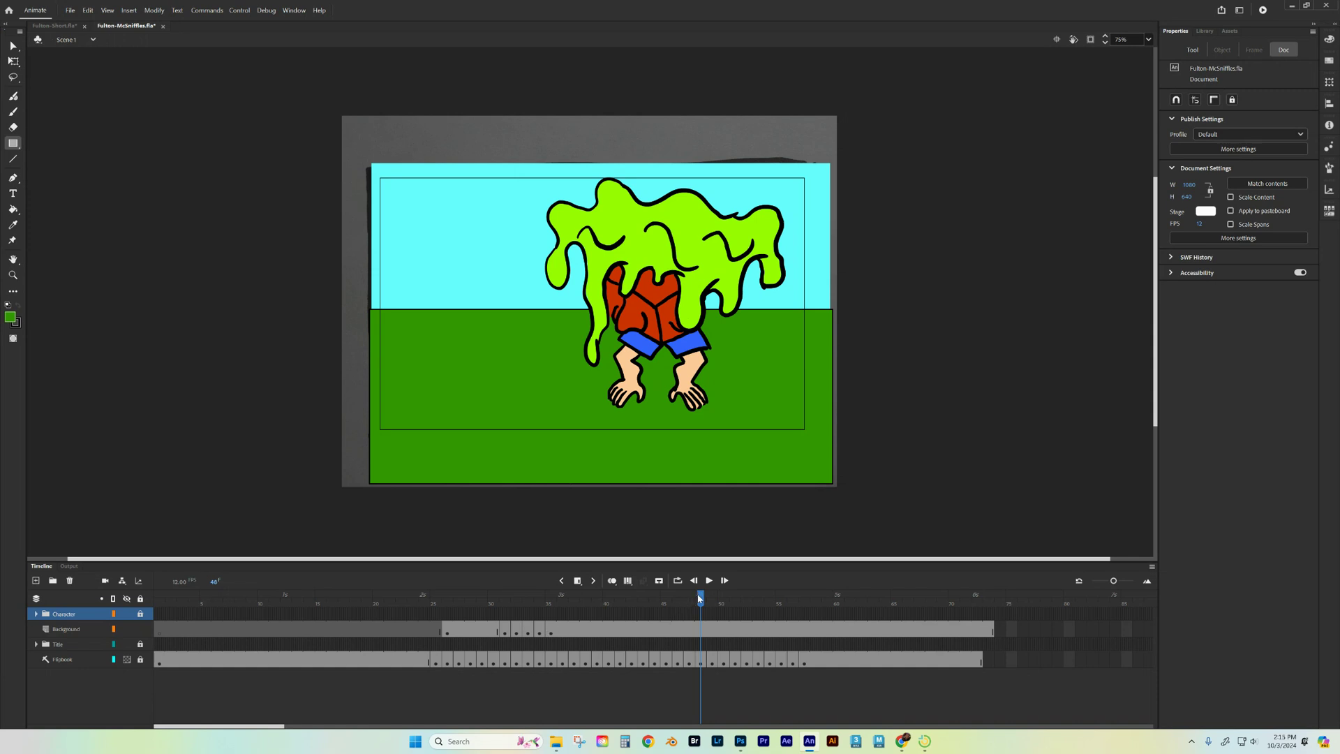
left_click_drag(700, 598, 574, 599)
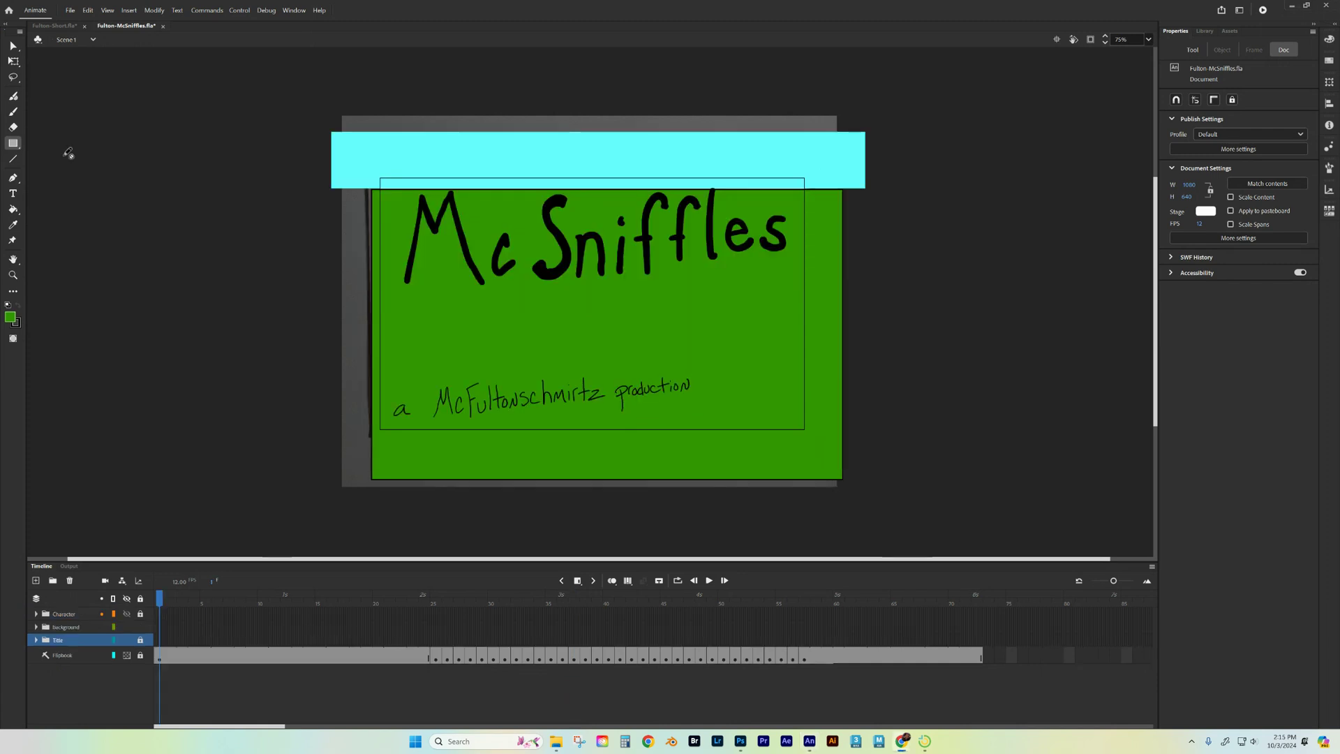
Step: Export the entire movie as an H.264 video to the Animated Short folder, appending "-Color" to the file name
left_click(69, 12)
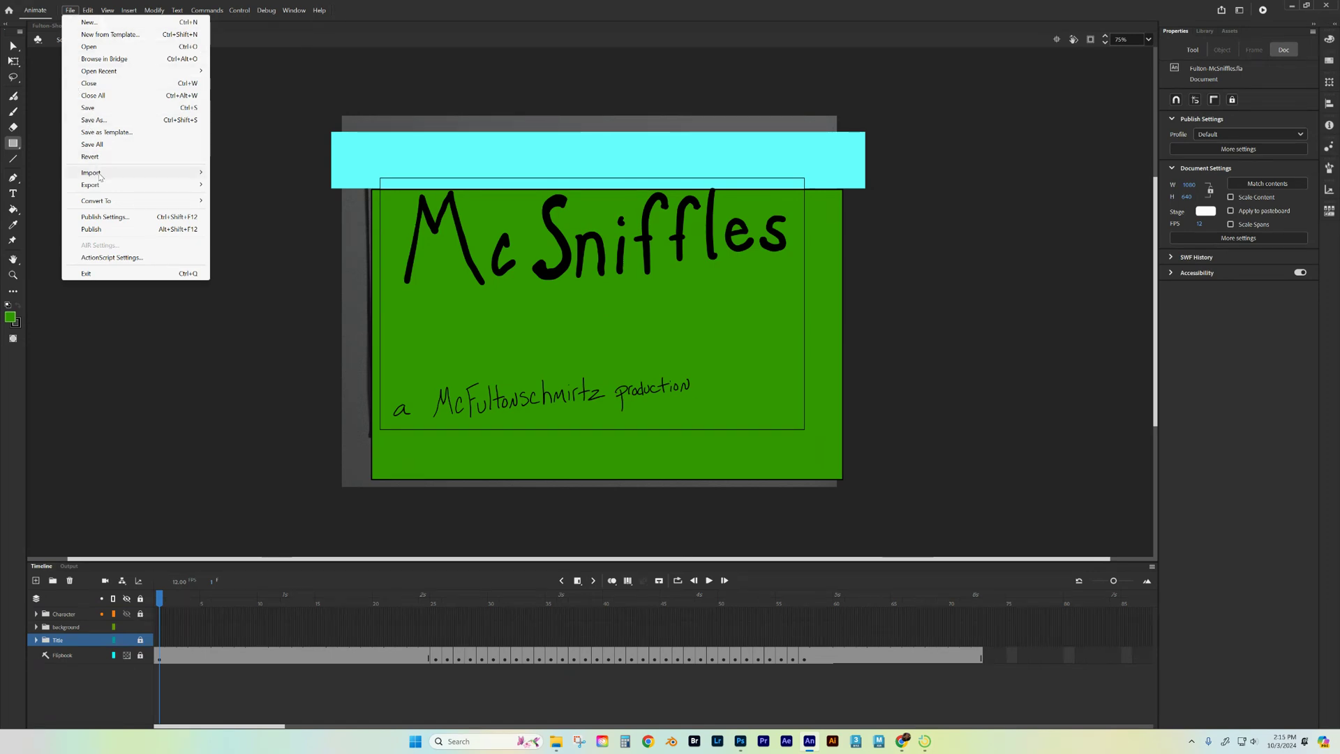
mouse_move(99, 185)
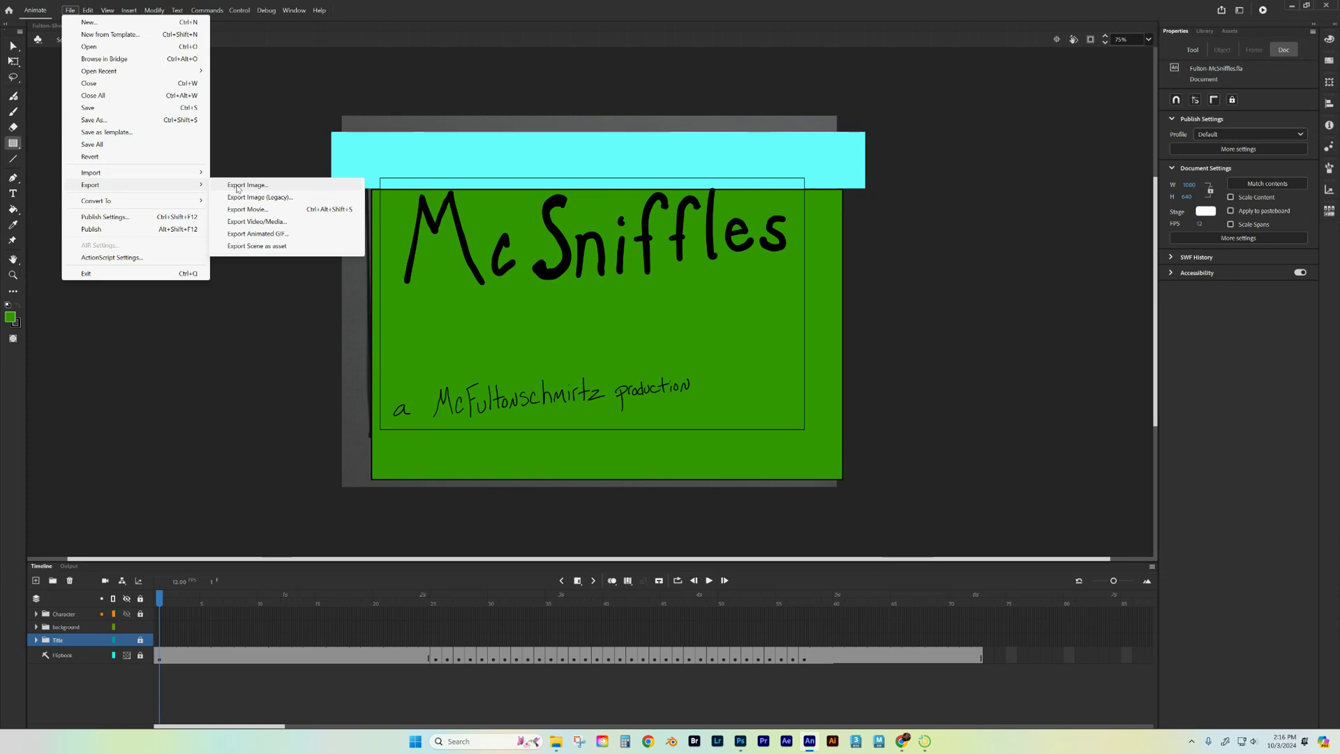
left_click(258, 222)
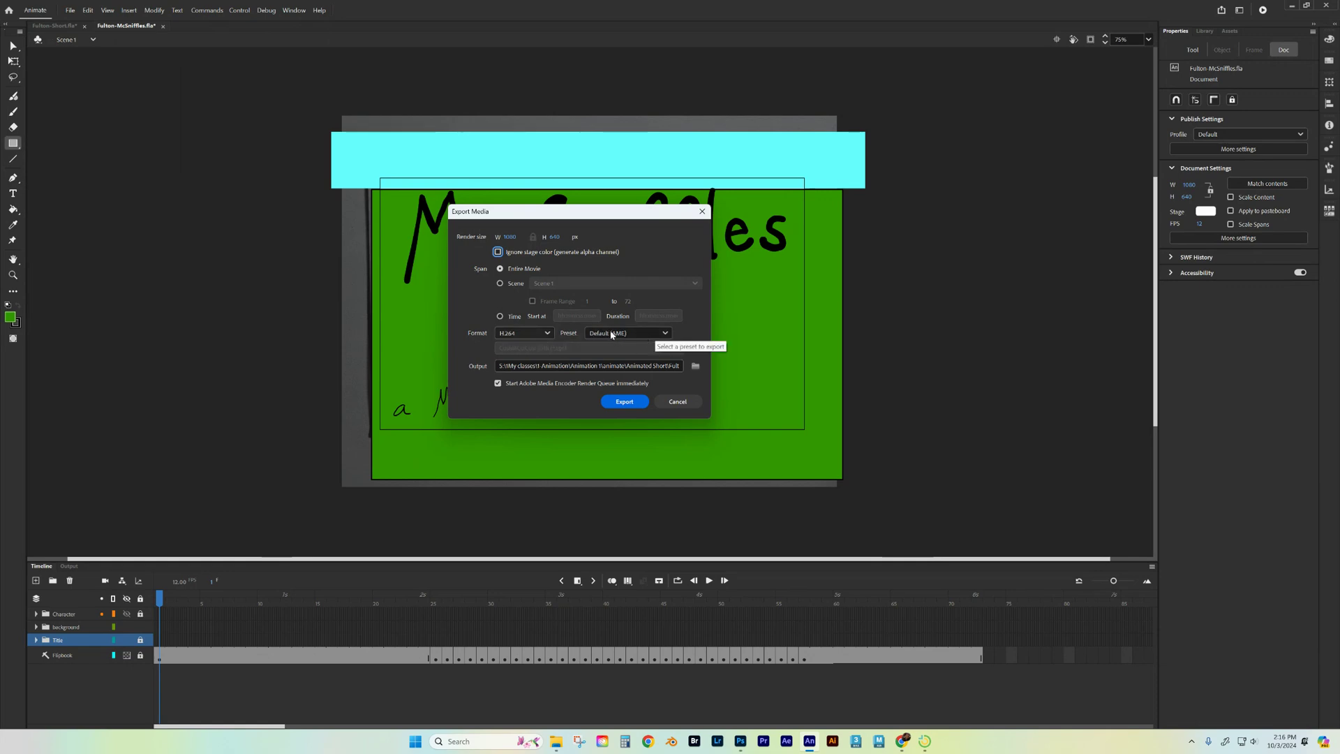
left_click(695, 366)
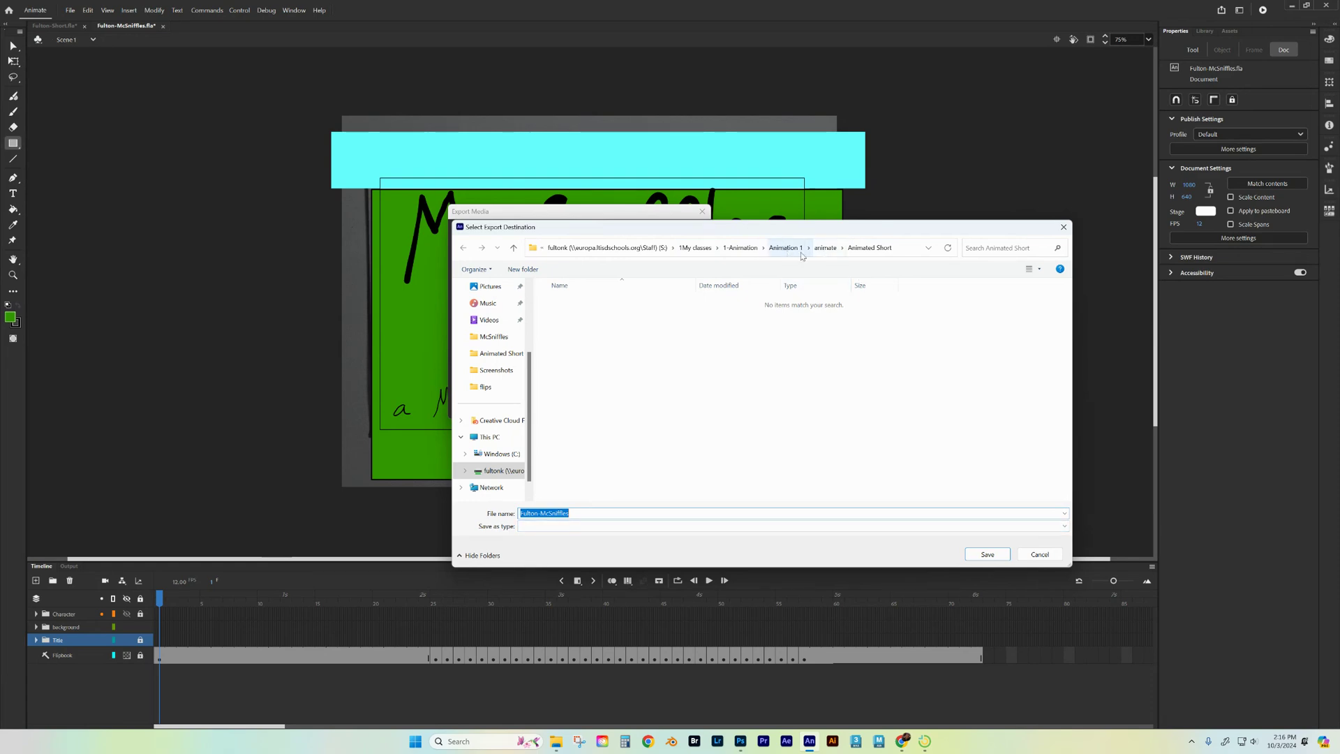
left_click(826, 248)
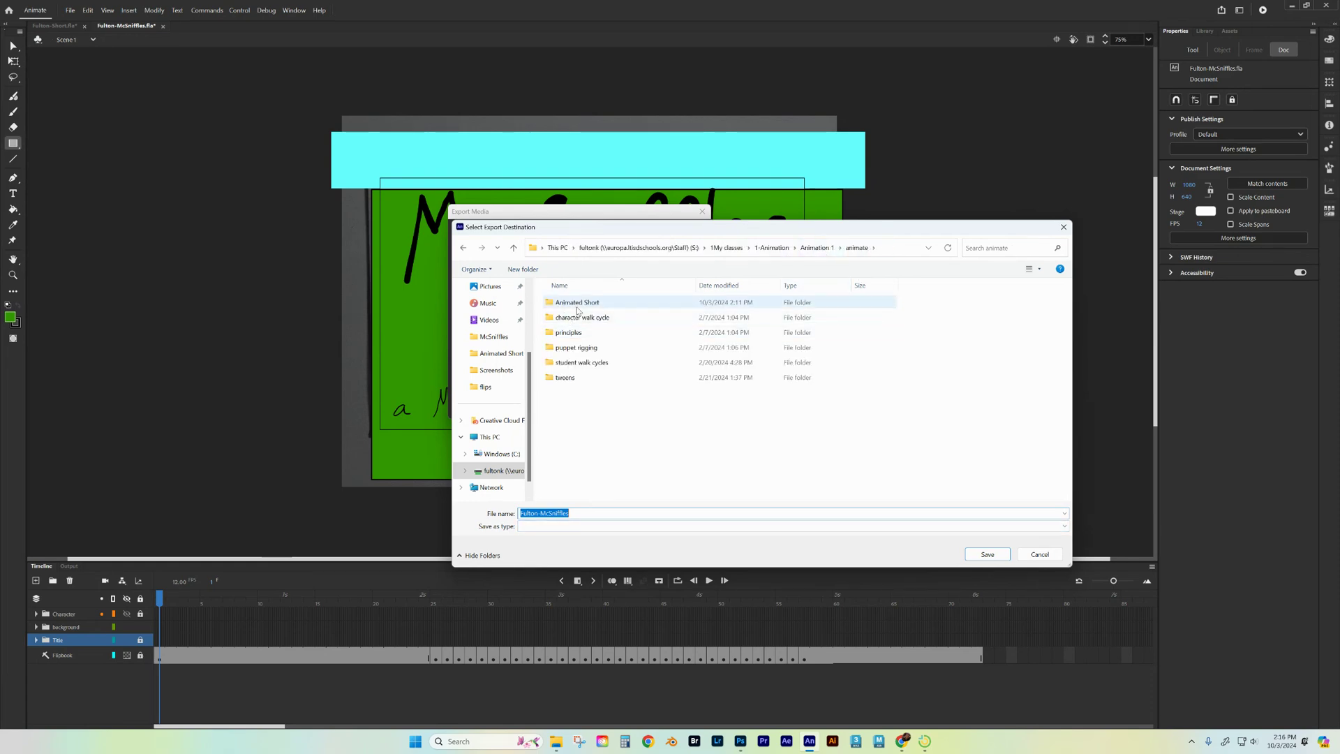
double_click(577, 312)
left_click(577, 513)
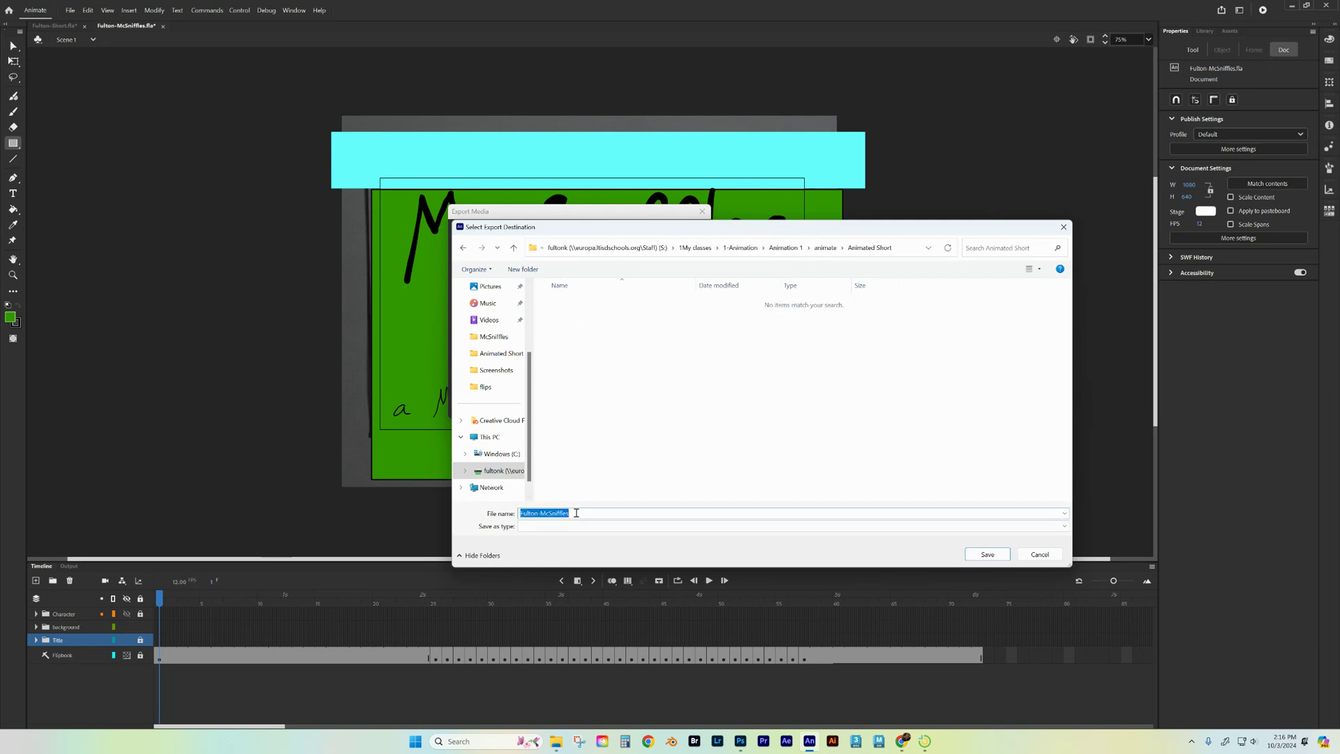
left_click(585, 515)
left_click(986, 556)
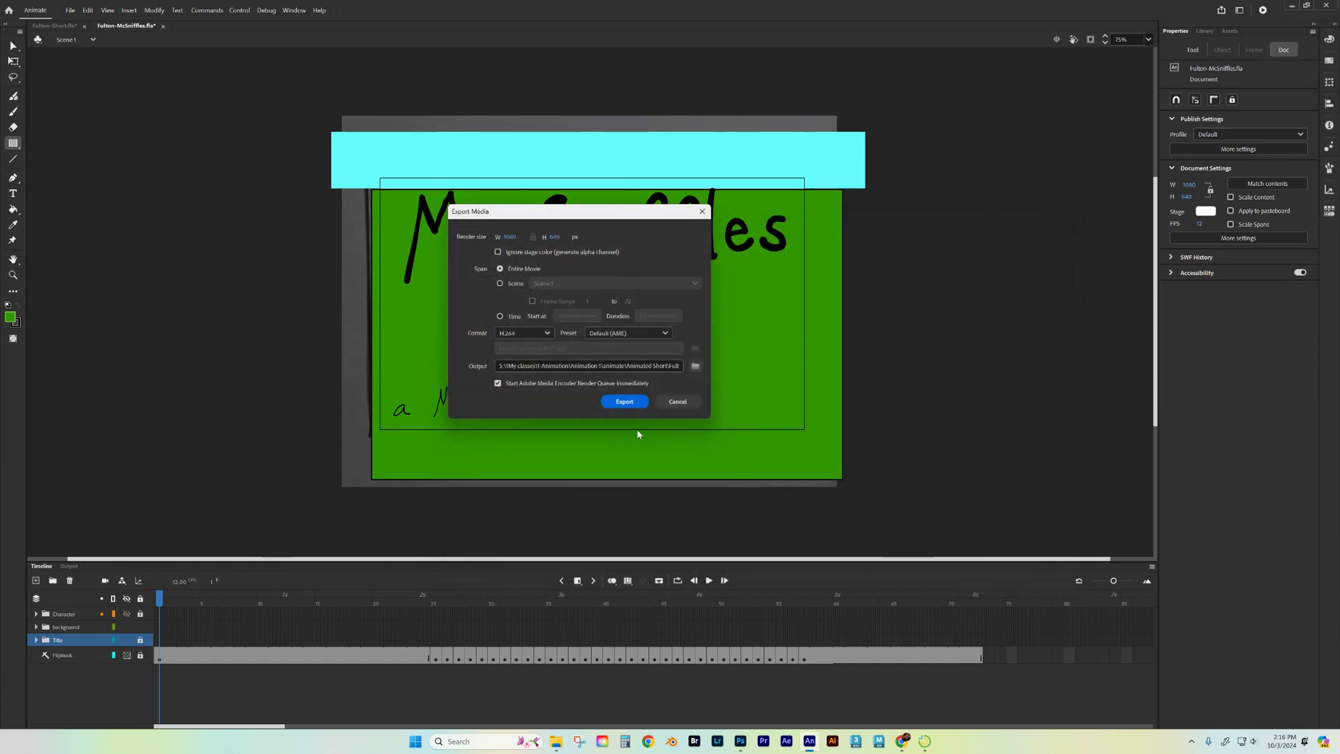
left_click(623, 402)
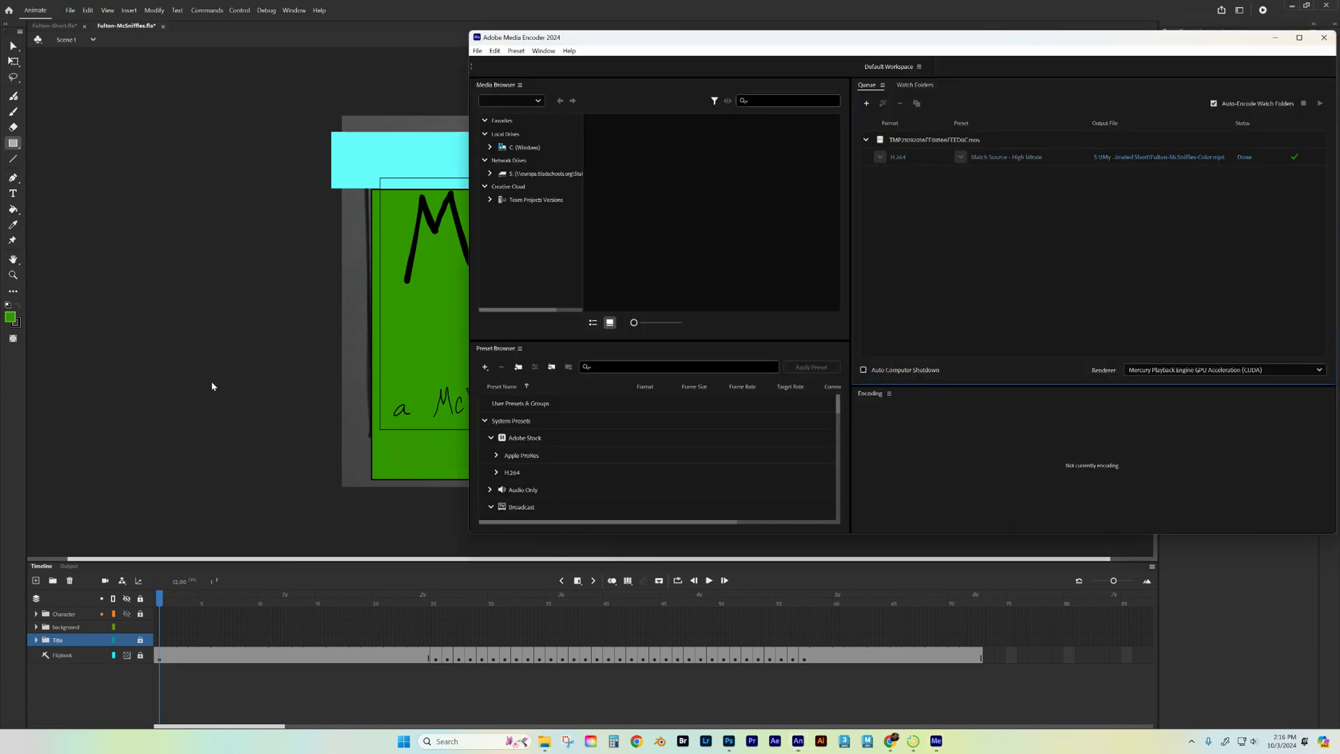
Step: Open the exported video's output folder from Media Encoder and play the color version of the animation
left_click(1158, 157)
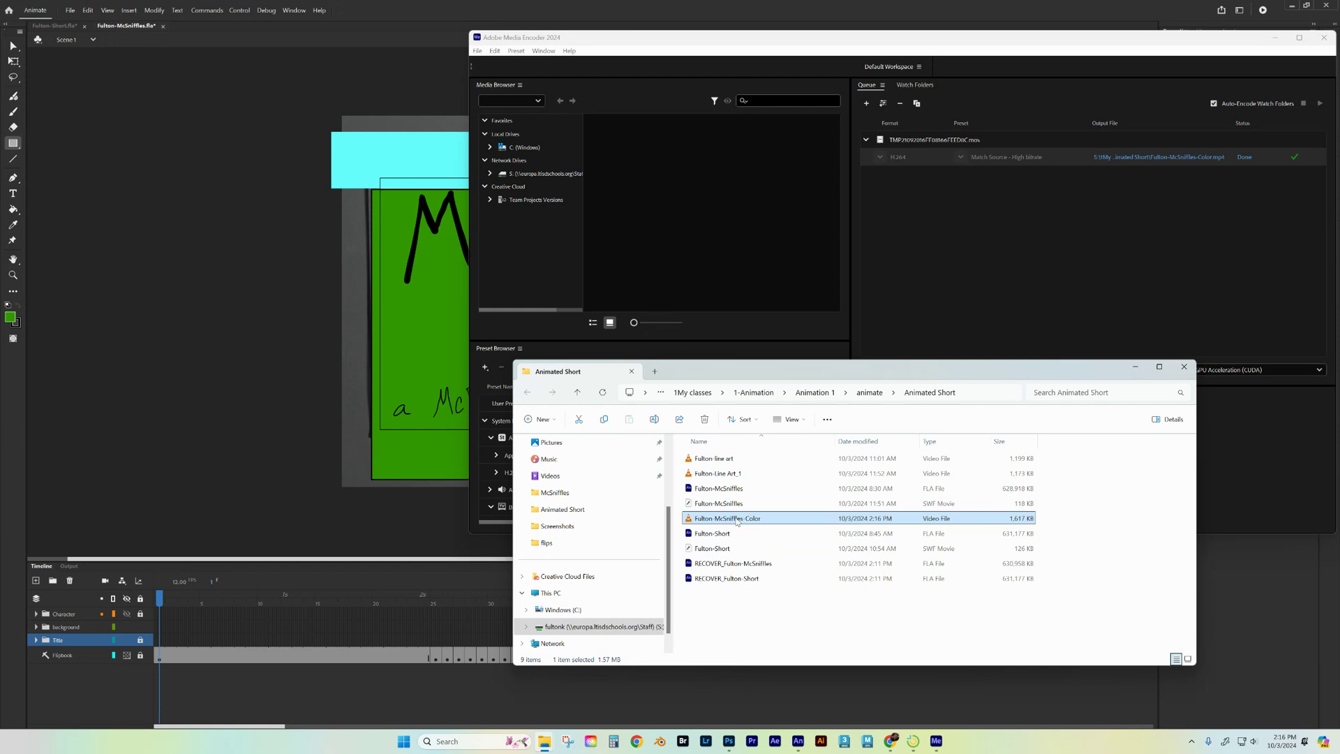
double_click(720, 521)
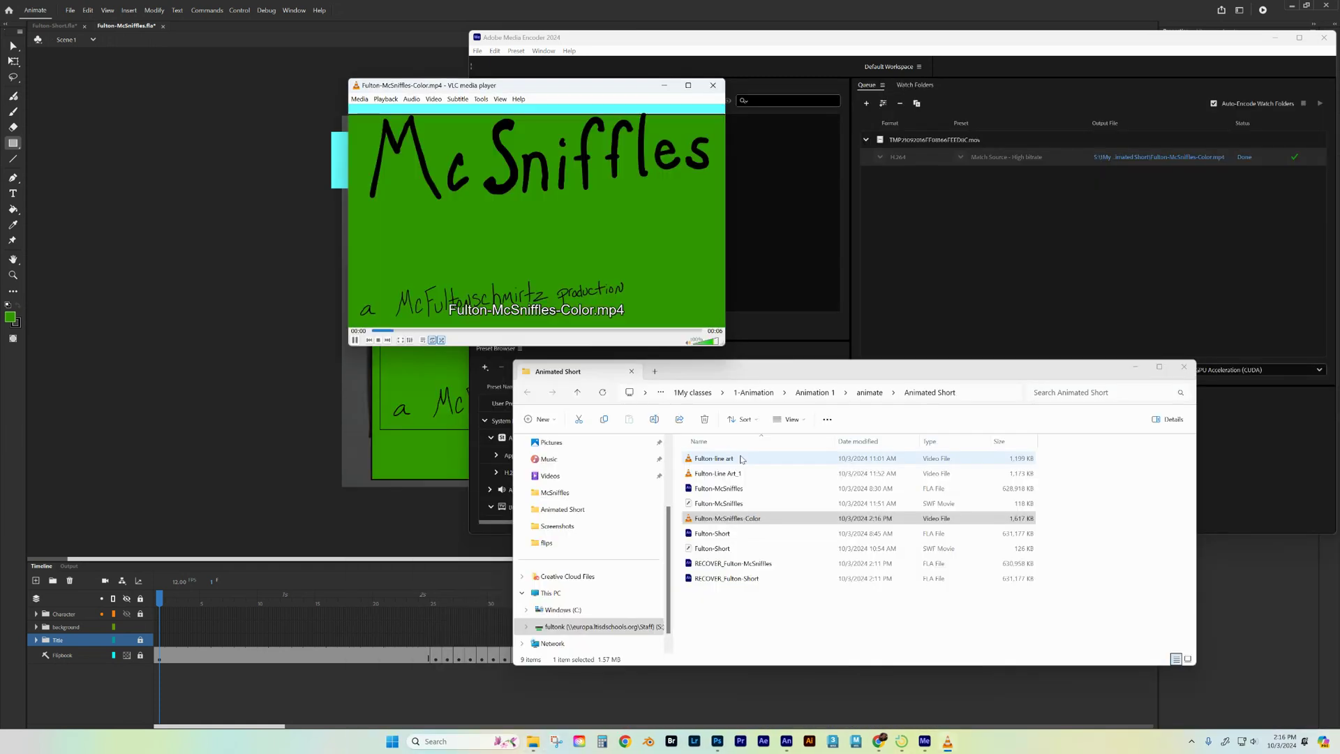